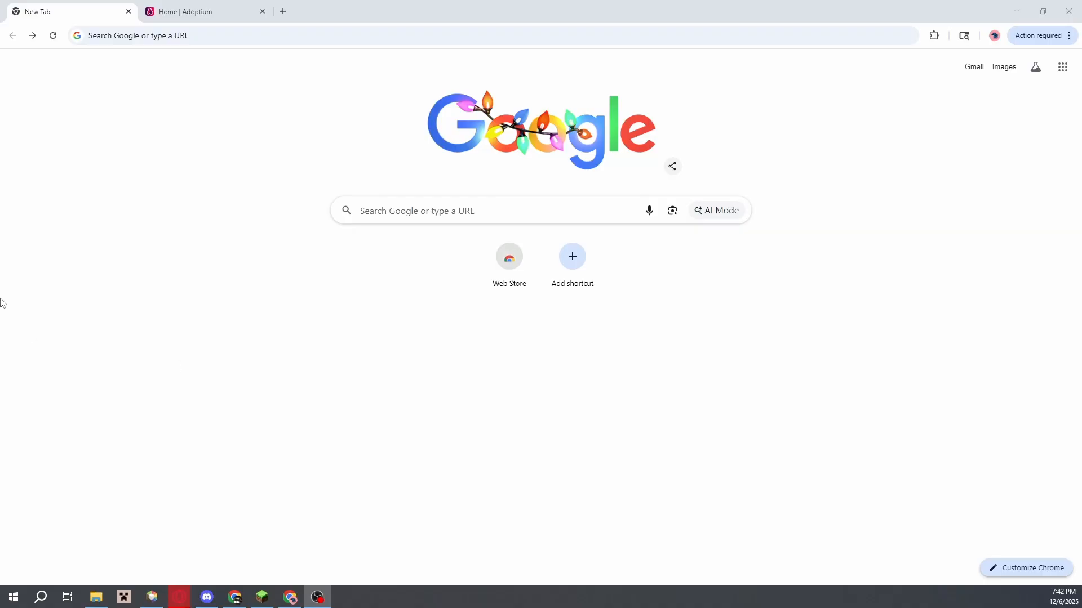
# - Search Google for "minecraft server download" and open the official Minecraft Server Download page
pyautogui.click(147, 35)
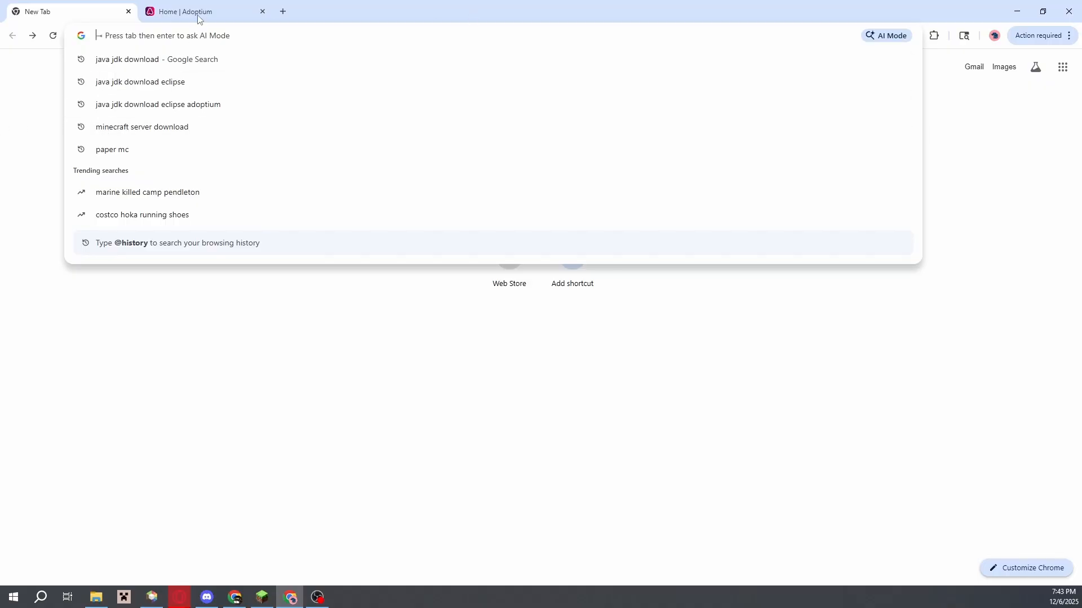
pyautogui.write('minec')
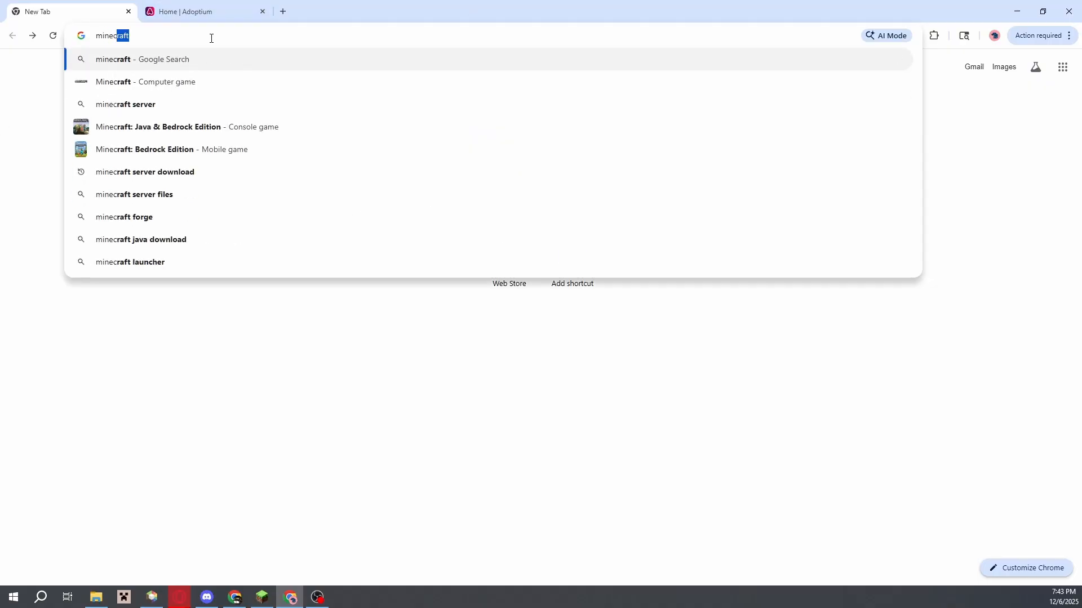
pyautogui.write('art ')
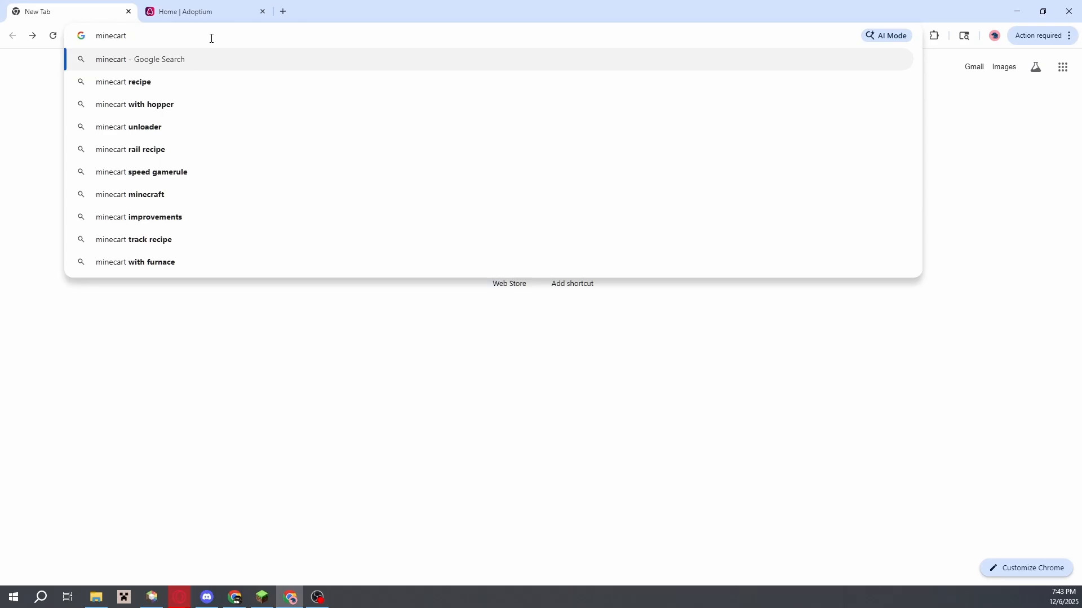
pyautogui.write('sev')
pyautogui.press('BackSpace')
pyautogui.press('Down')
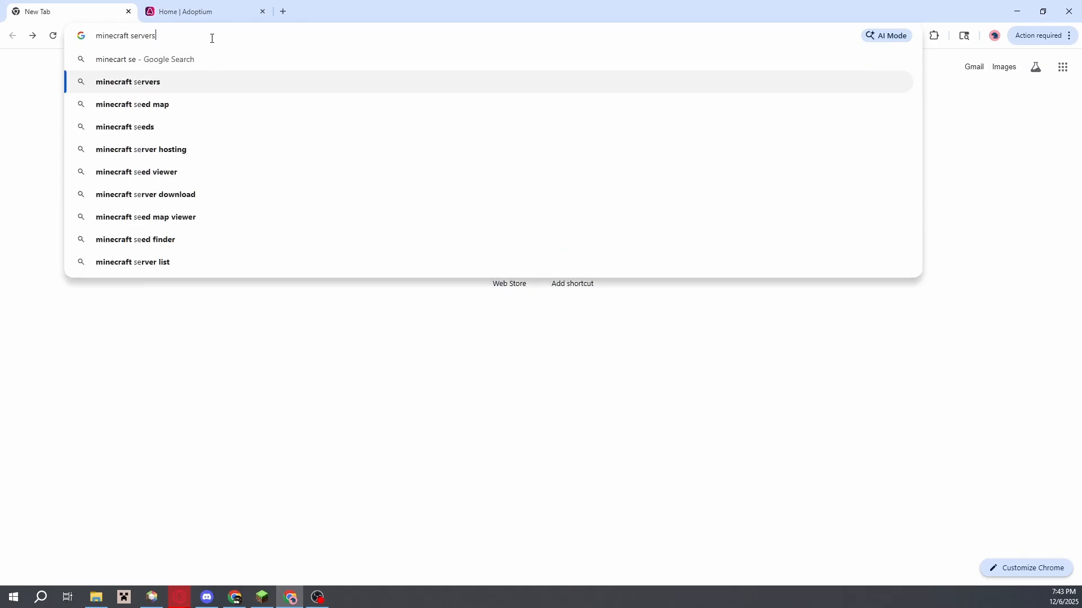
pyautogui.press('BackSpace')
pyautogui.press('Down')
pyautogui.press('Return')
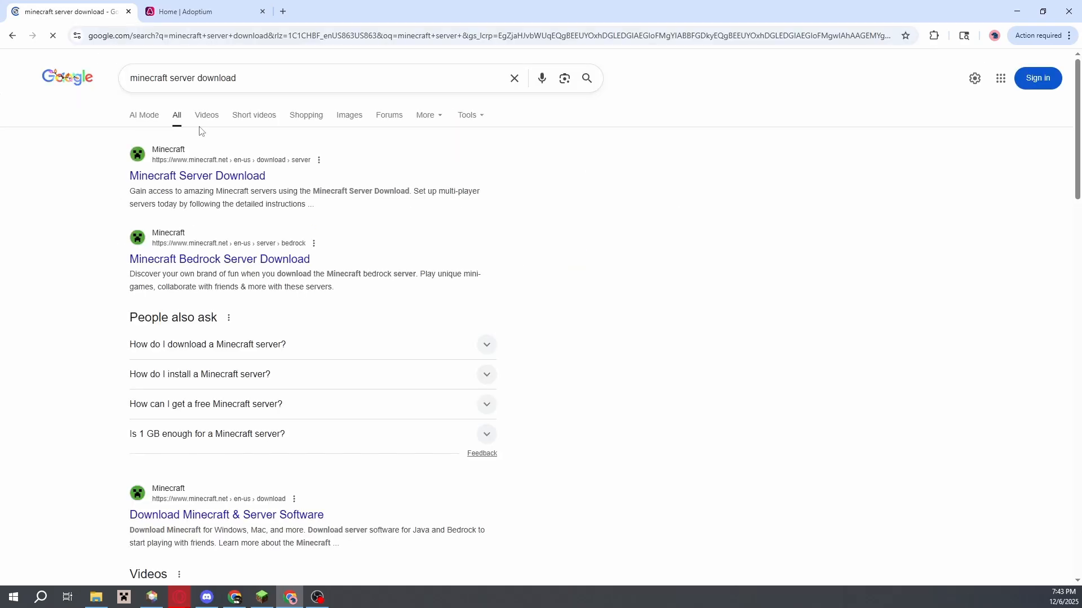
pyautogui.click(215, 181)
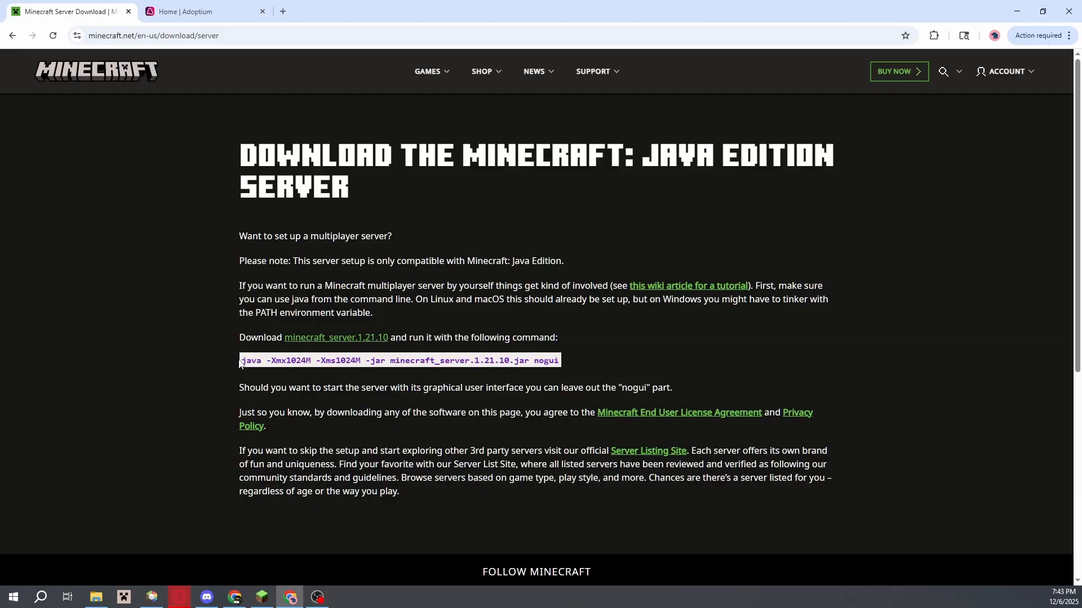
# - Start downloading minecraft_server.1.21.10 from the Java Edition server page, and cancel the server.jar download
pyautogui.moveTo(242, 360); pyautogui.dragTo(571, 360)
pyautogui.click(223, 357)
pyautogui.click(335, 340)
pyautogui.click(340, 334)
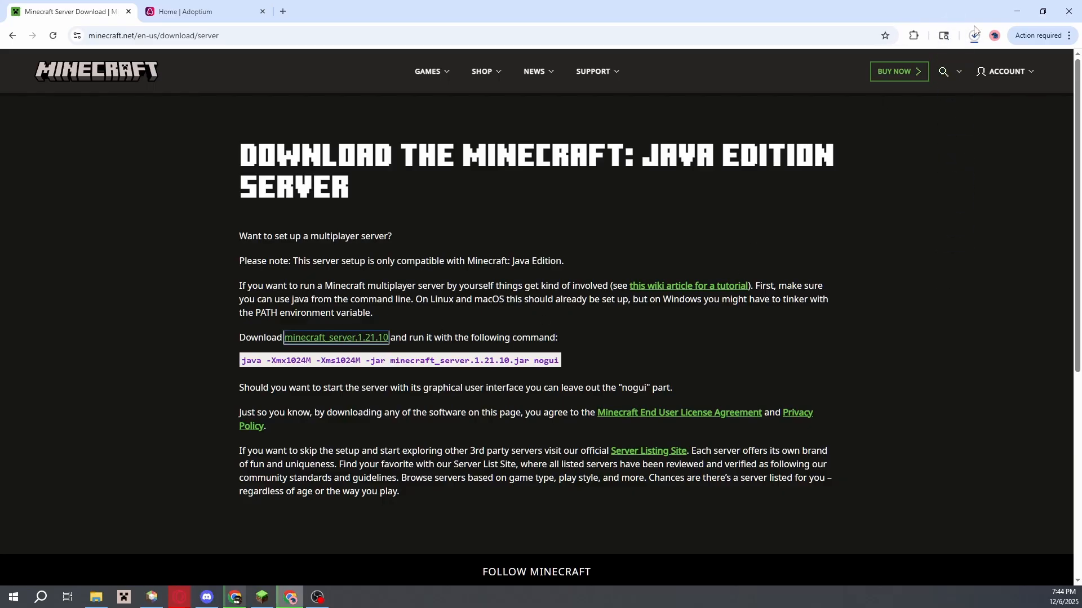
pyautogui.click(975, 36)
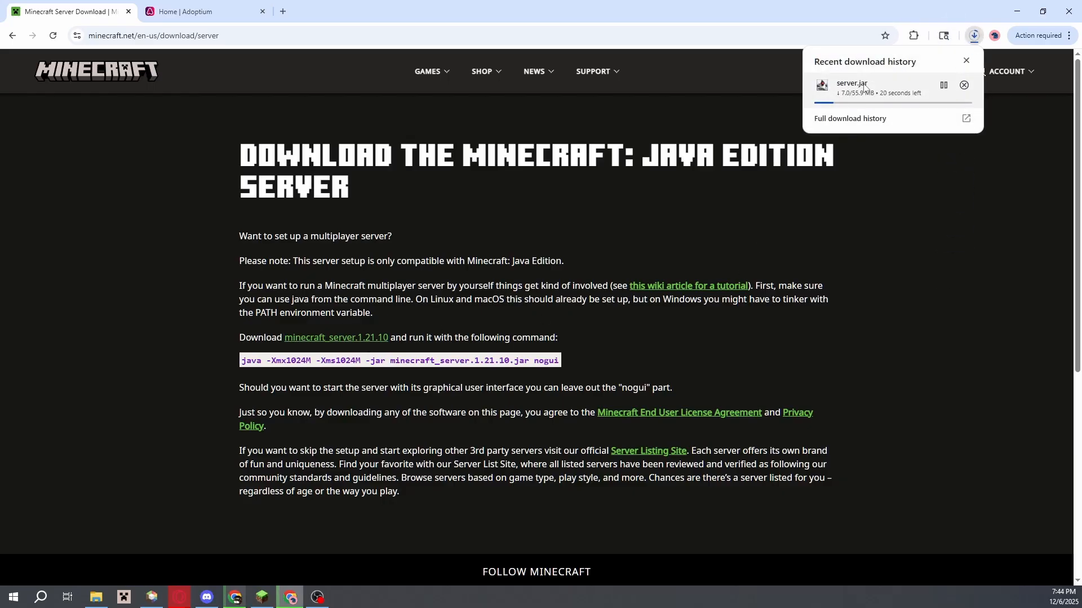
pyautogui.click(964, 85)
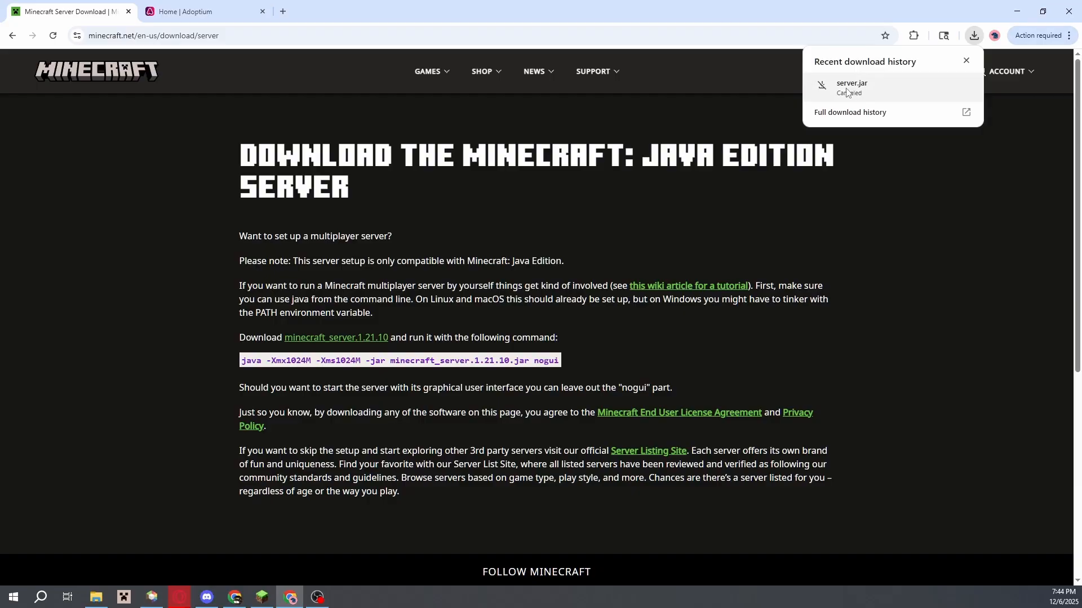
pyautogui.click(186, 49)
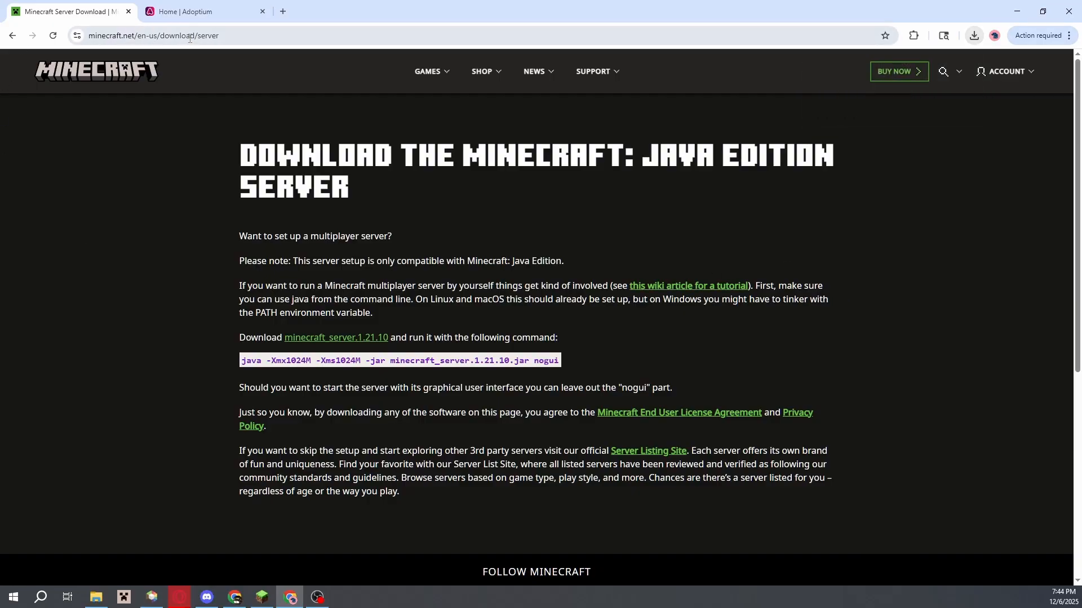
# - Search for "bukkit server download", open the Bukkit site, and return to the results to check the AI Overview
pyautogui.click(189, 35)
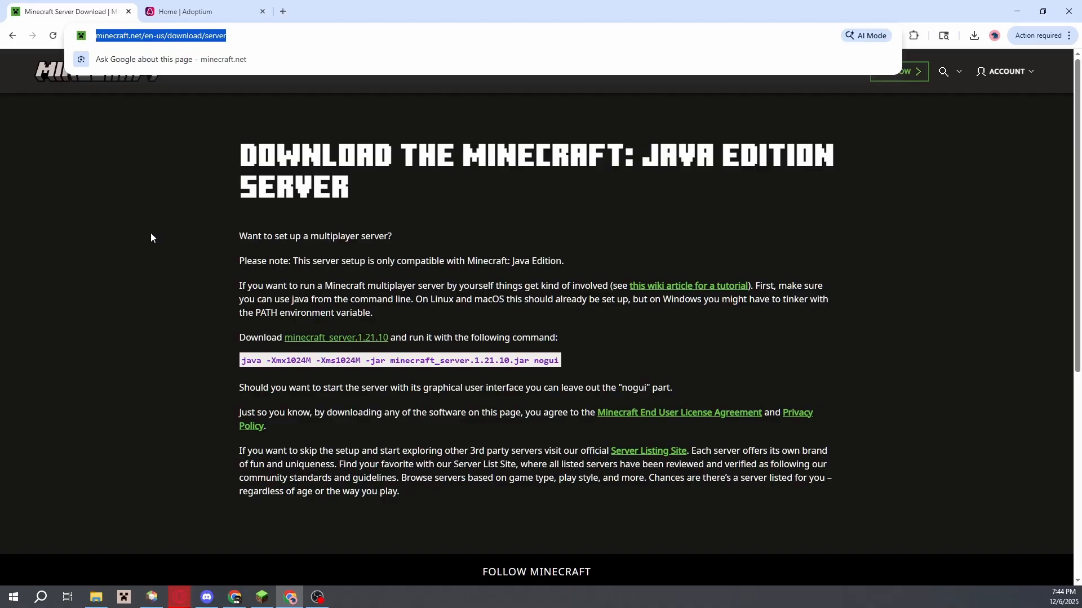
pyautogui.write('bukki')
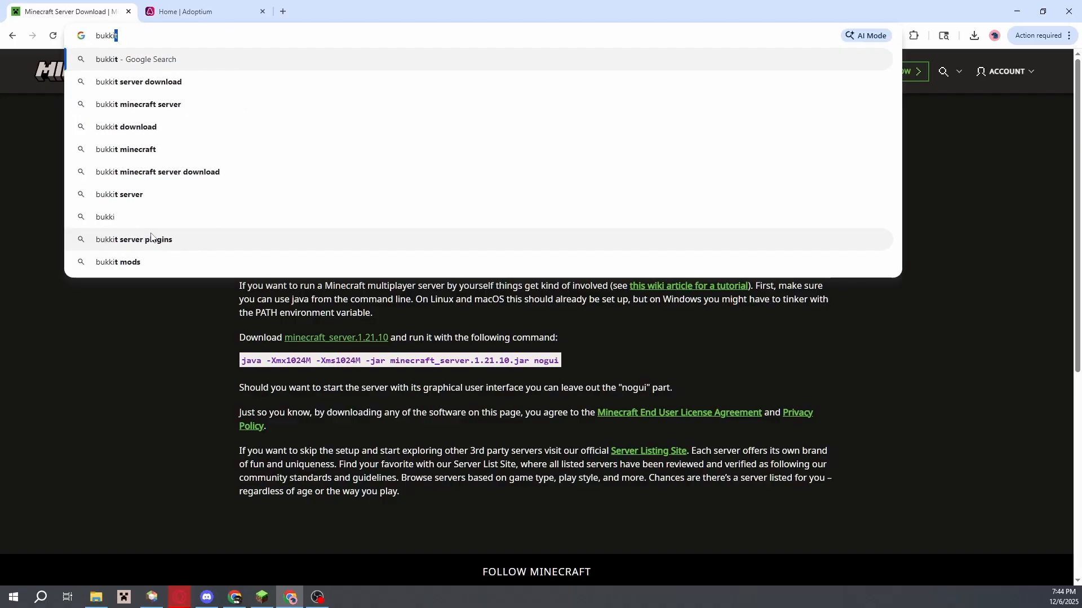
pyautogui.press('Down')
pyautogui.press('Return')
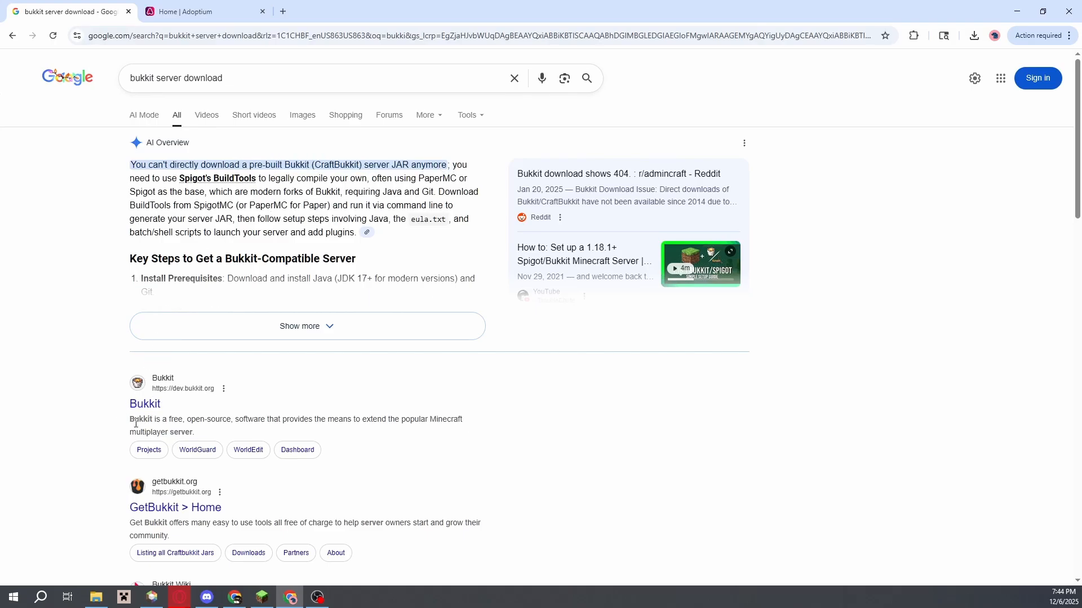
pyautogui.click(145, 404)
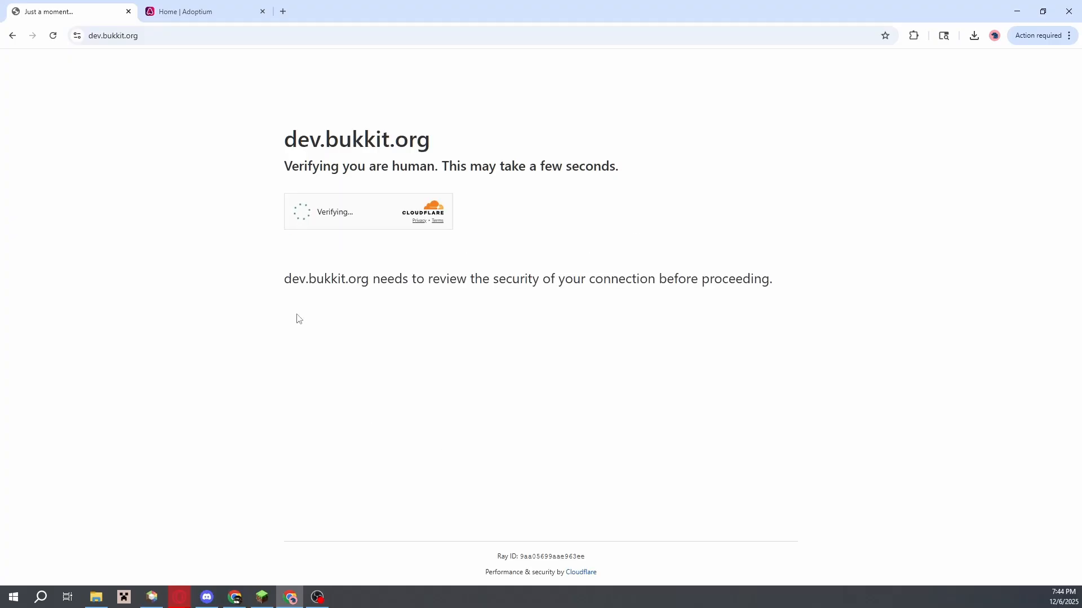
pyautogui.click(12, 38)
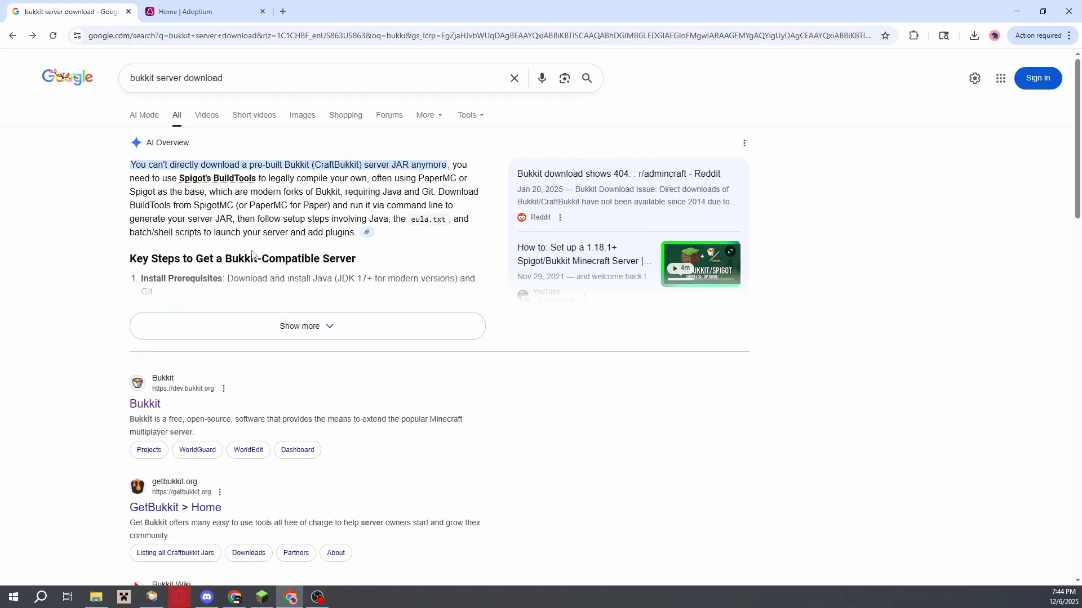
pyautogui.doubleClick(329, 164)
pyautogui.click(328, 166)
# - Search for "spigot server download" and open the Spigot Installation page on SpigotMC
pyautogui.click(171, 36)
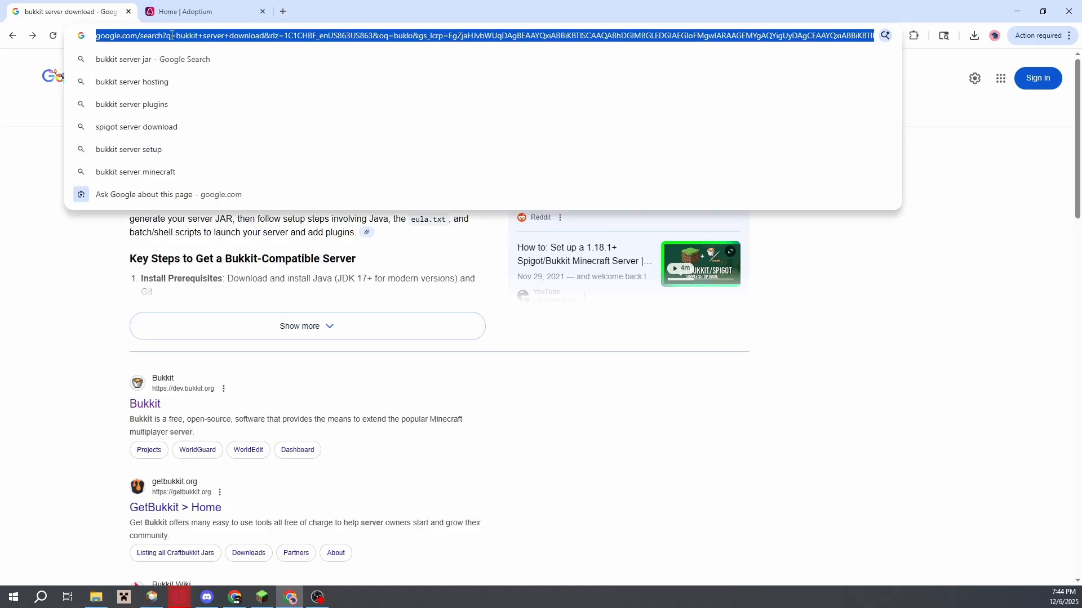
pyautogui.write('spi')
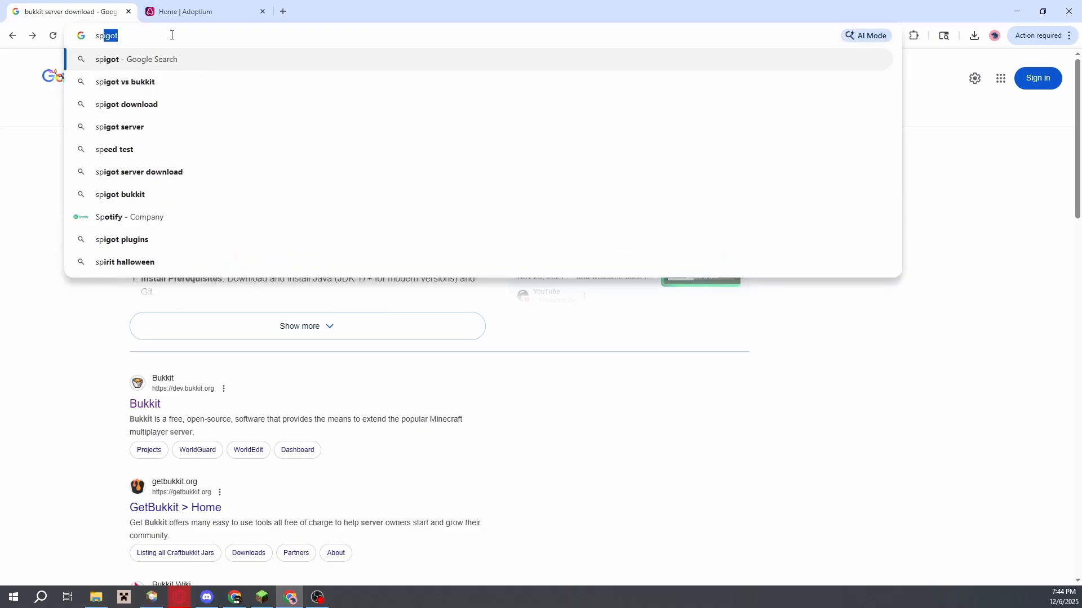
pyautogui.press('Down')
pyautogui.press('Down')
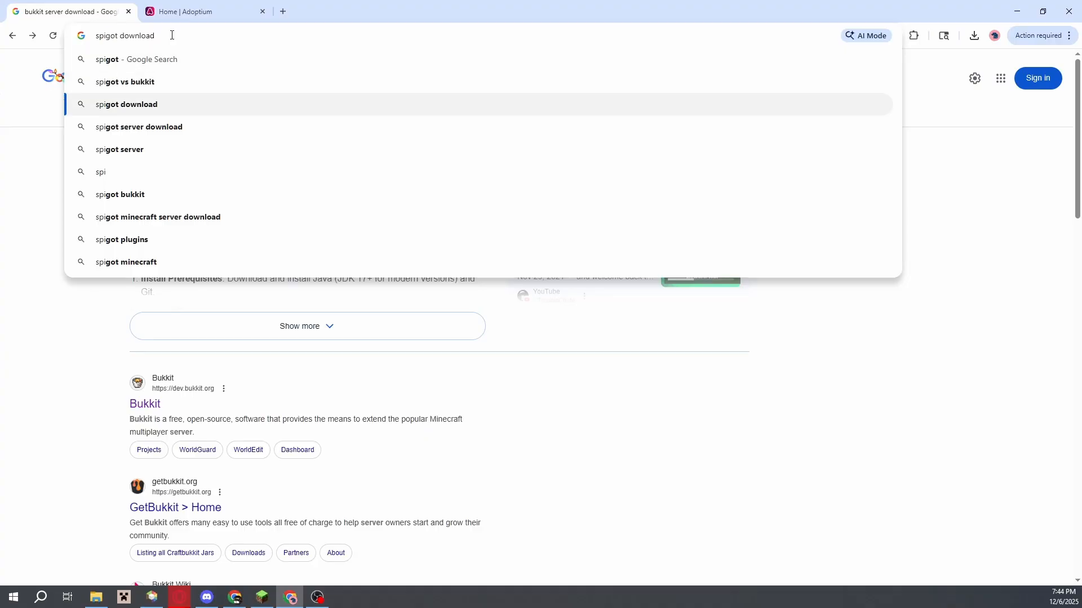
pyautogui.press('Down')
pyautogui.press('Return')
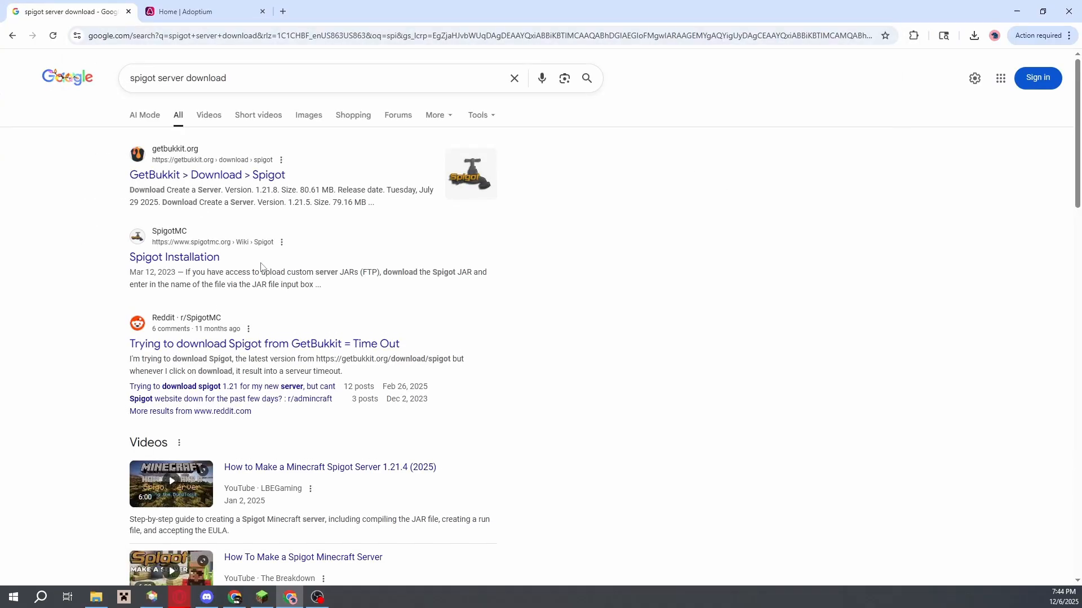
pyautogui.click(202, 258)
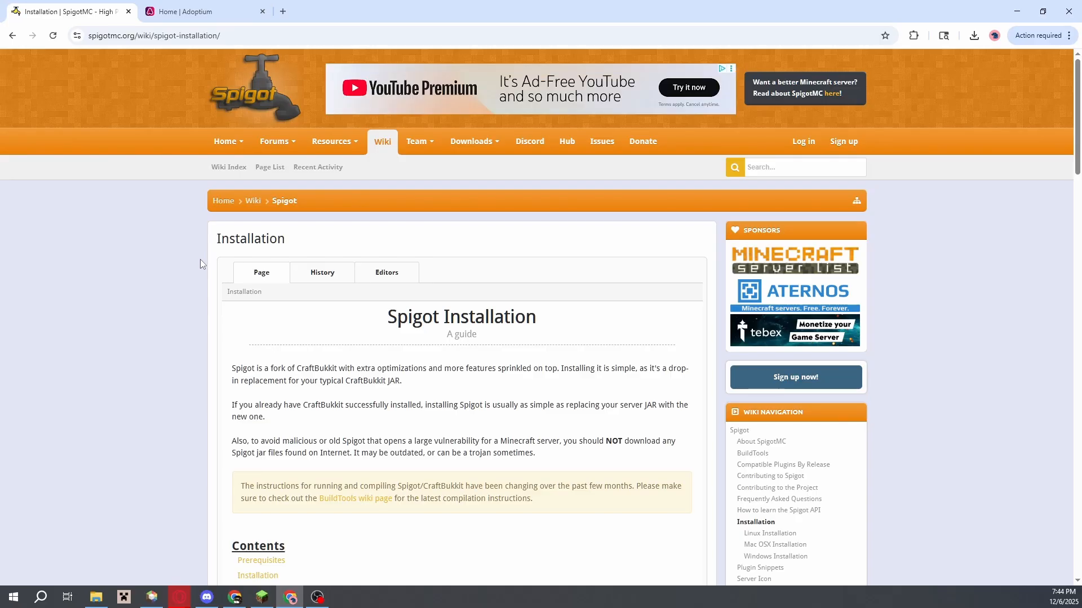
# - Look through the Spigot Installation guide and open the SpigotMC build server from the site's downloads
pyautogui.scroll(-2, 355, 409)
pyautogui.scroll(-2, 261, 363)
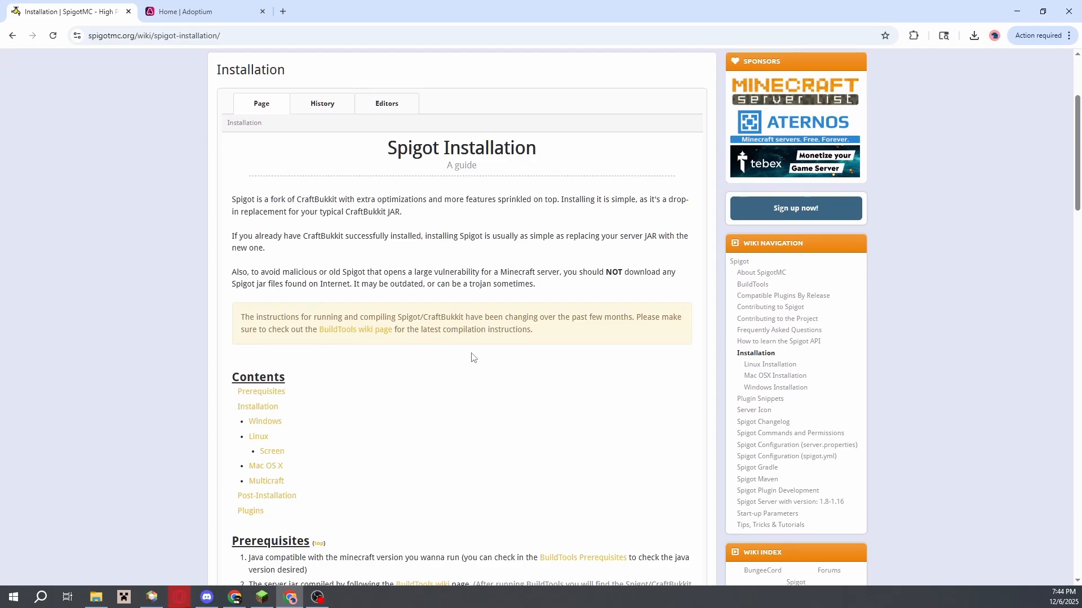
pyautogui.moveTo(387, 148); pyautogui.dragTo(485, 149)
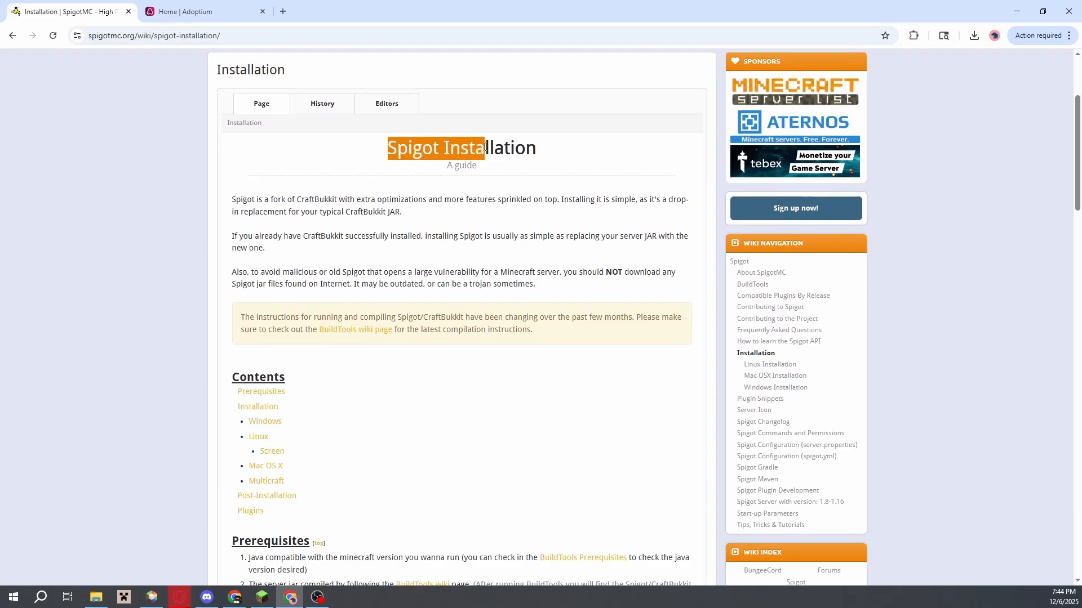
pyautogui.click(479, 236)
pyautogui.scroll(-4, 456, 326)
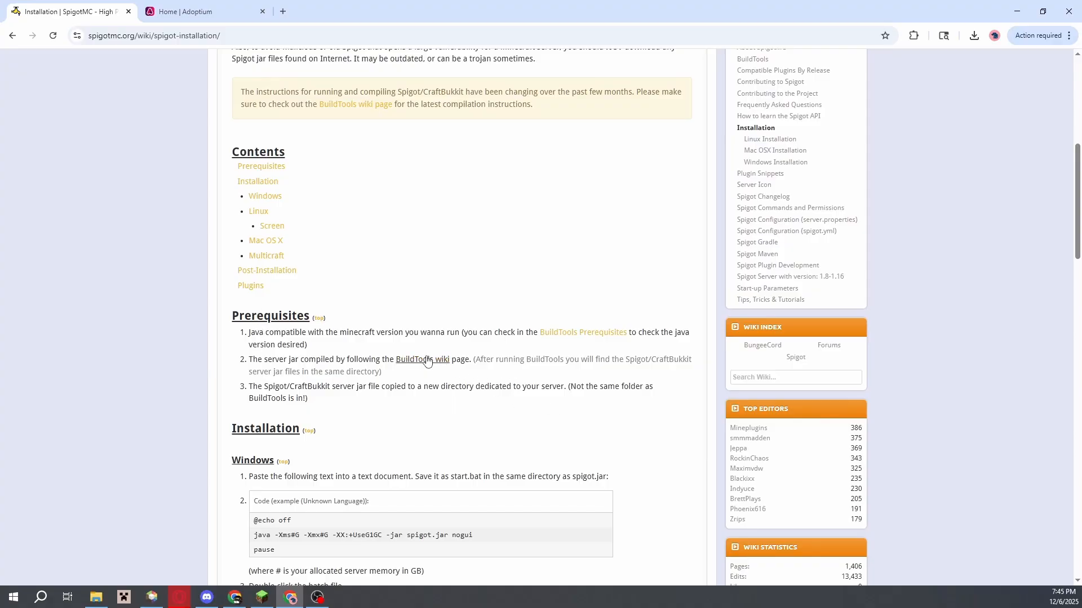
pyautogui.scroll(-4, 423, 361)
pyautogui.scroll(11, 408, 273)
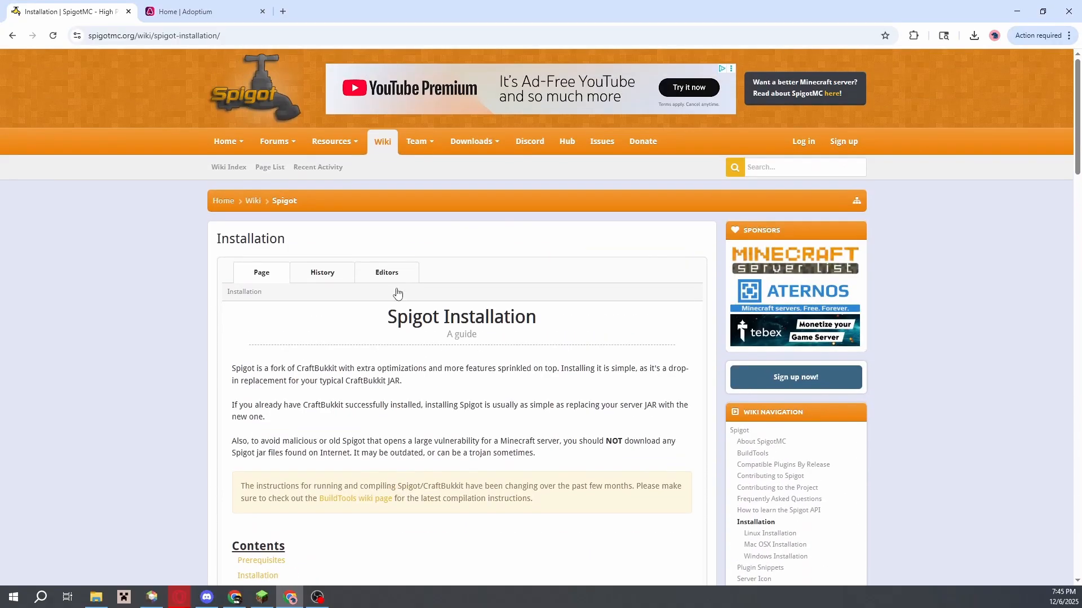
pyautogui.click(471, 141)
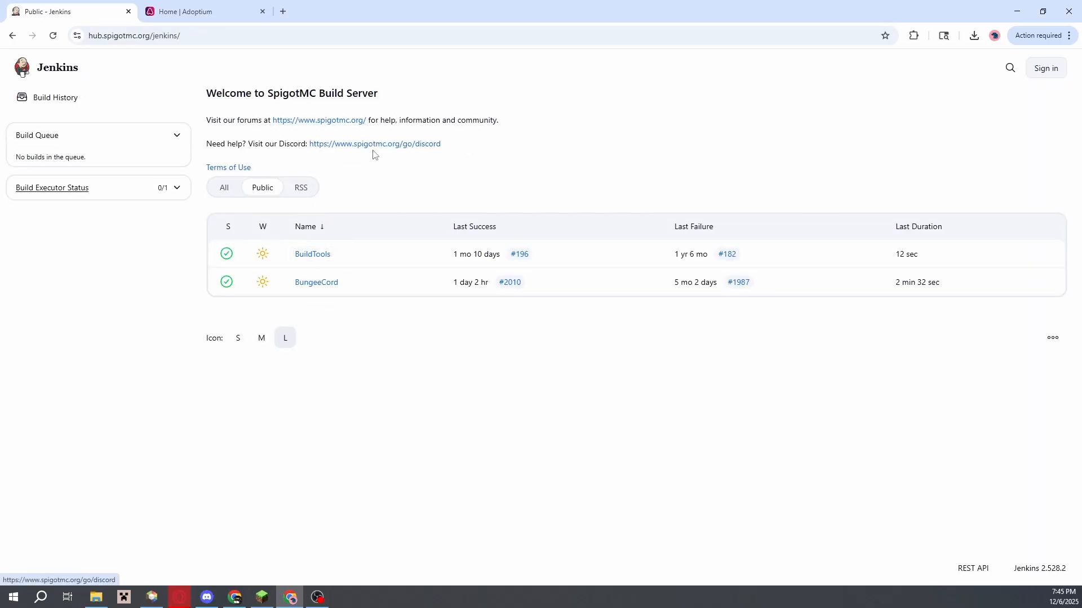
# - Search for "papermc" and open the PaperMC home page
pyautogui.click(210, 35)
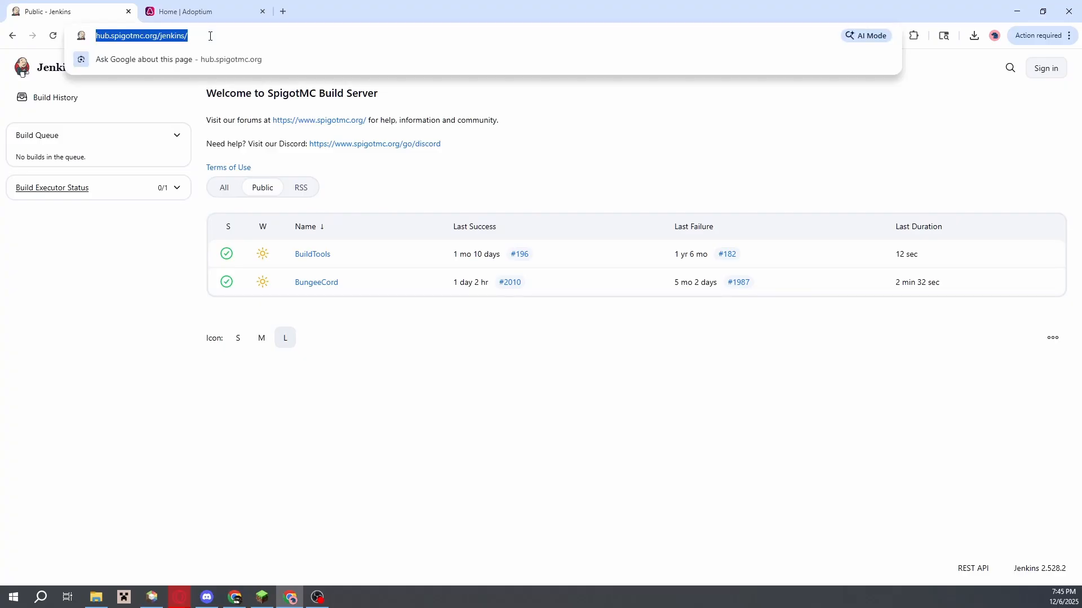
pyautogui.write('paper')
pyautogui.press('Down')
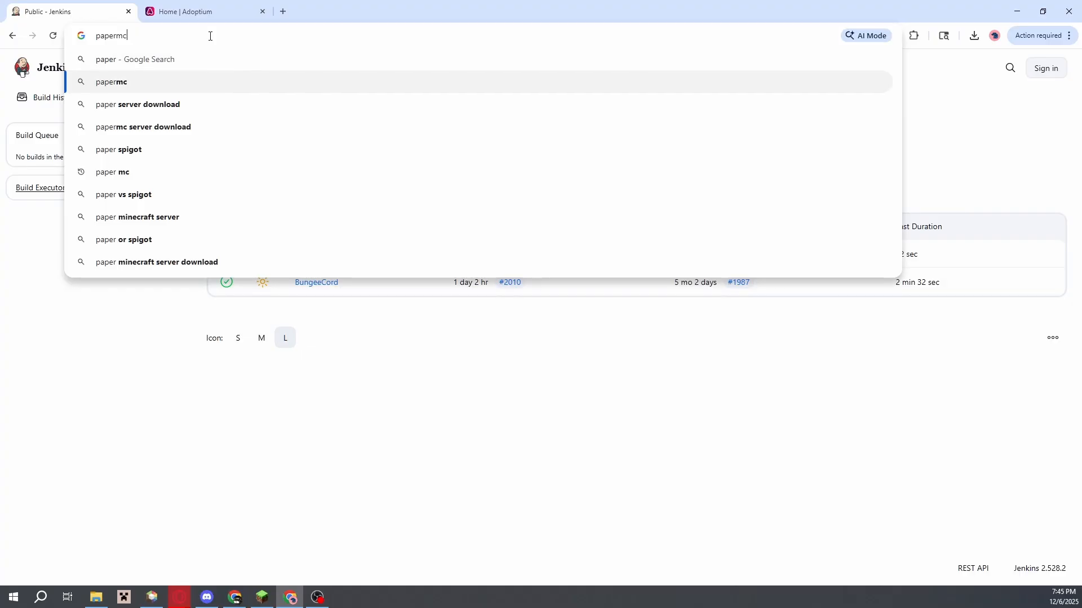
pyautogui.press('Return')
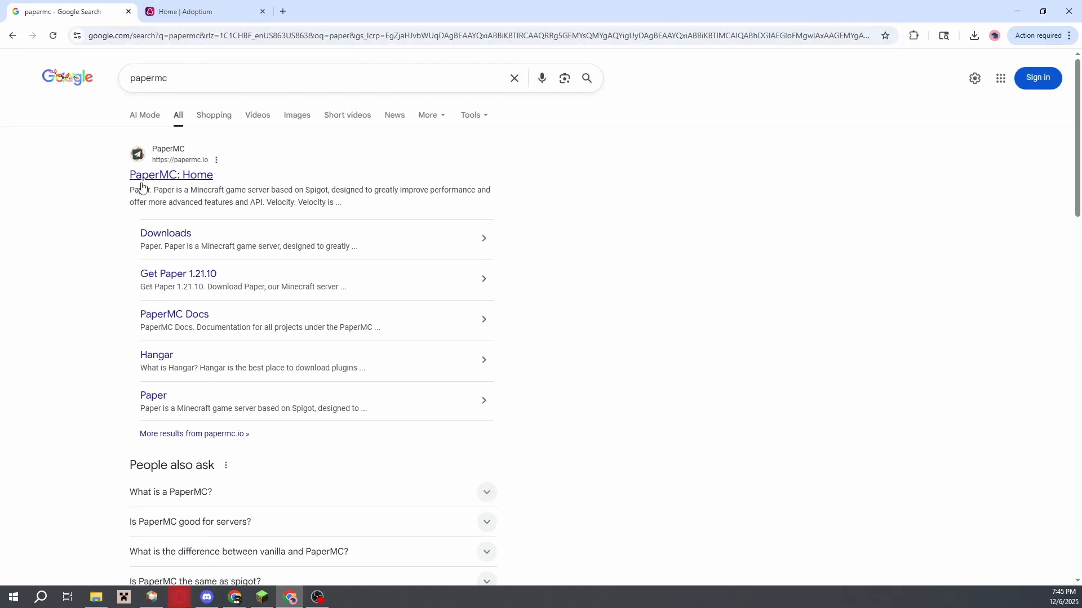
pyautogui.click(155, 177)
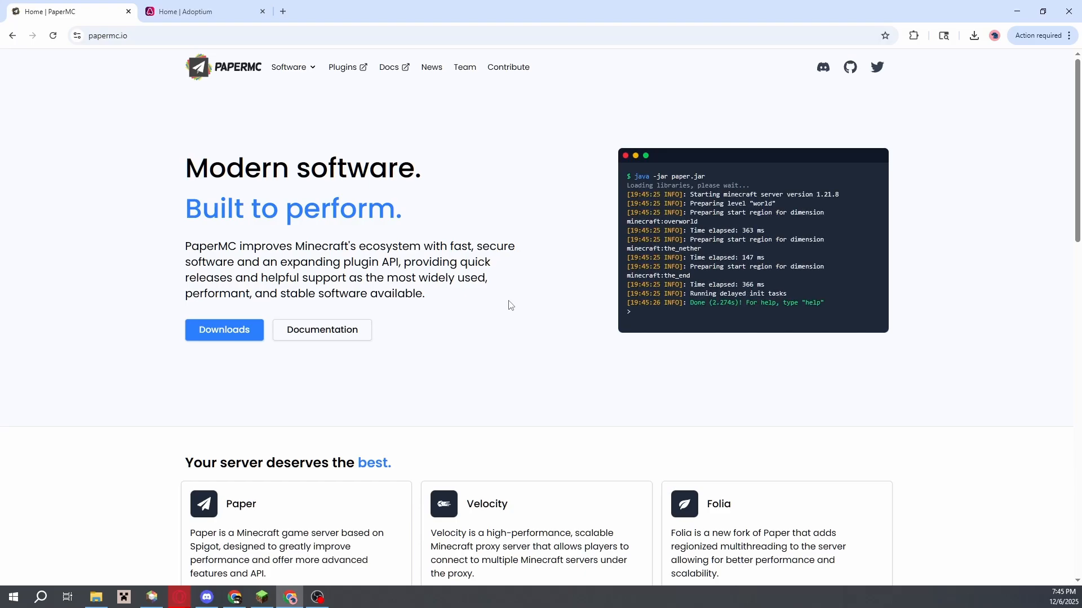
# - Look over the PaperMC home page and open its Hangar plugin site to browse the Paper plugins
pyautogui.scroll(-5, 507, 304)
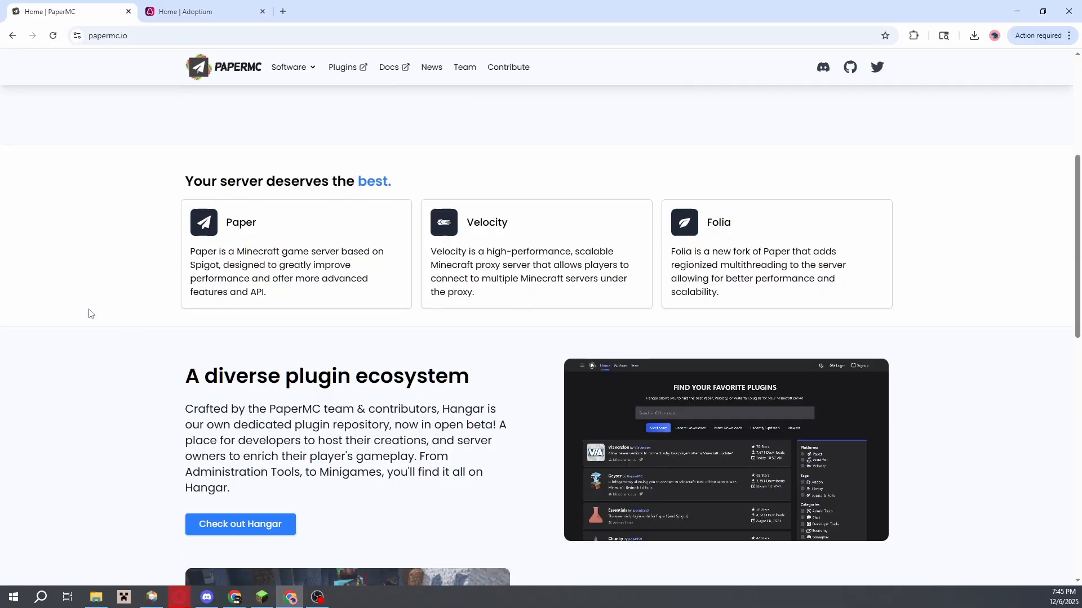
pyautogui.scroll(5, 89, 312)
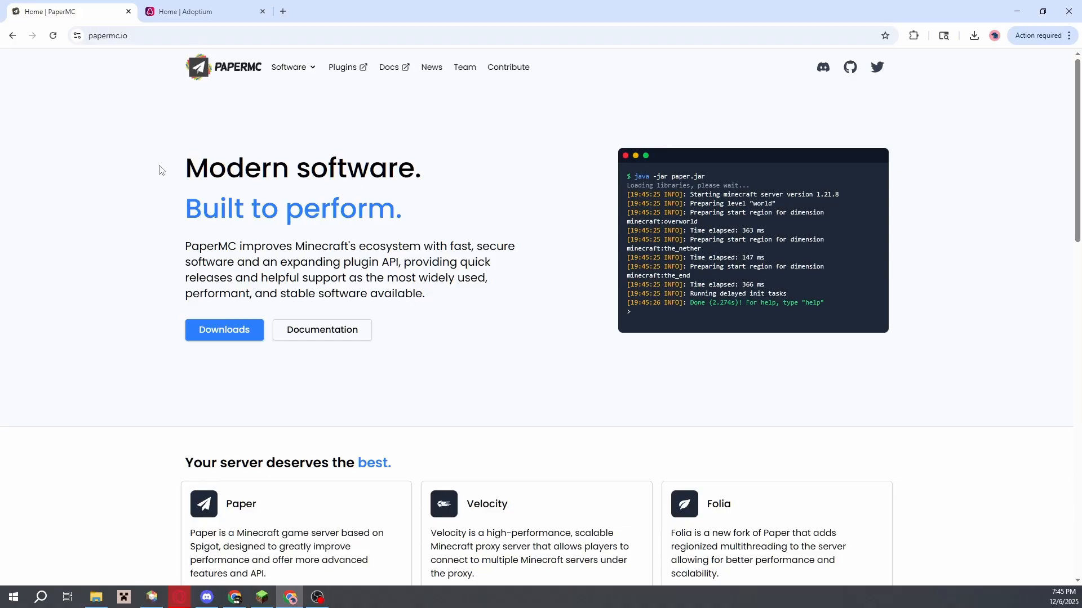
pyautogui.moveTo(192, 166); pyautogui.dragTo(445, 221)
pyautogui.moveTo(444, 220); pyautogui.dragTo(155, 179)
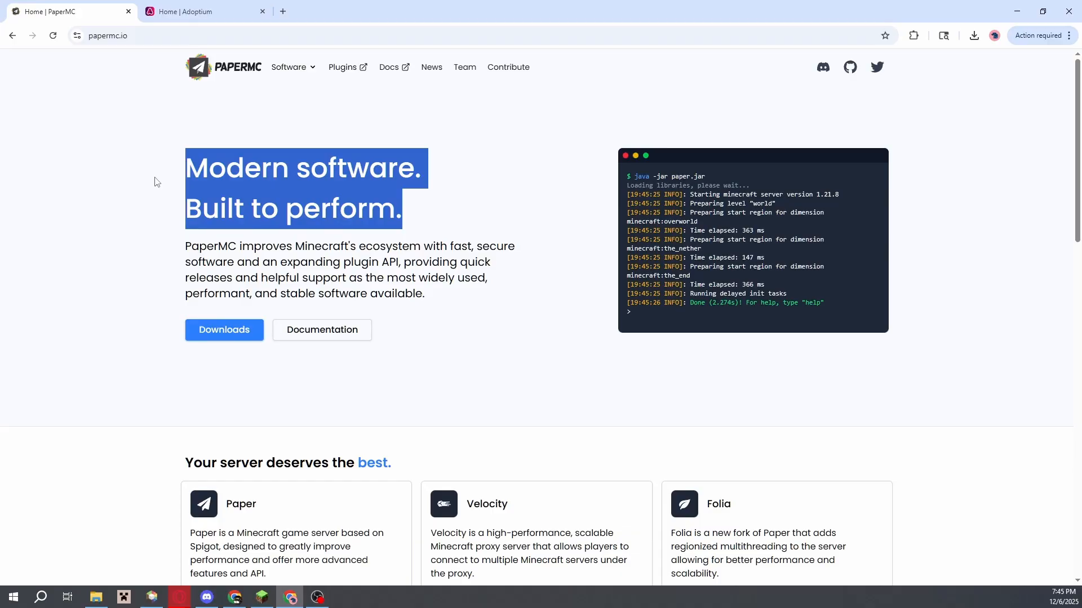
pyautogui.click(345, 68)
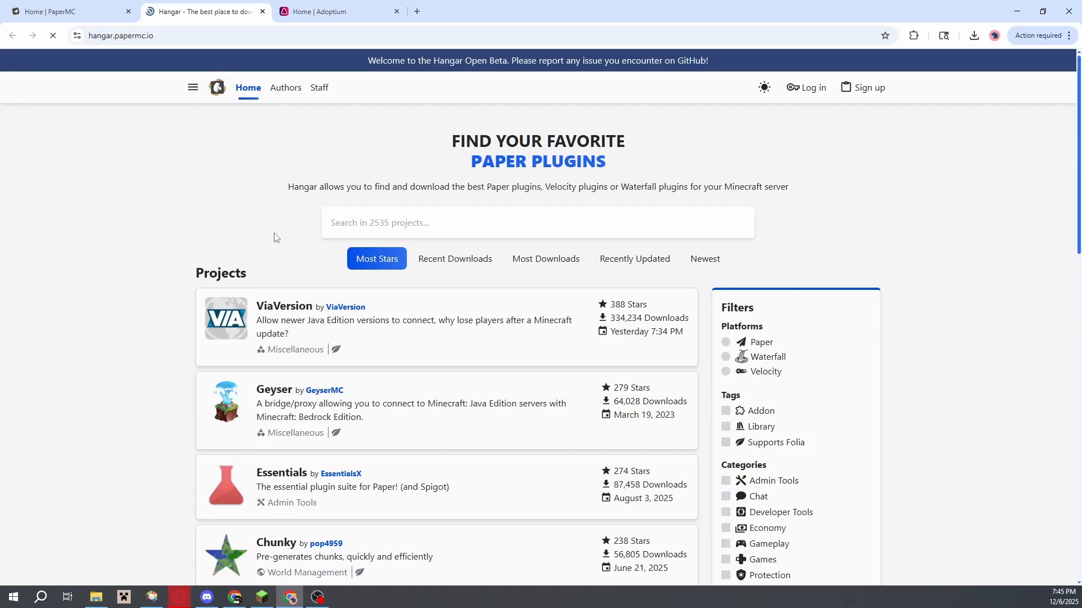
pyautogui.scroll(-3, 973, 234)
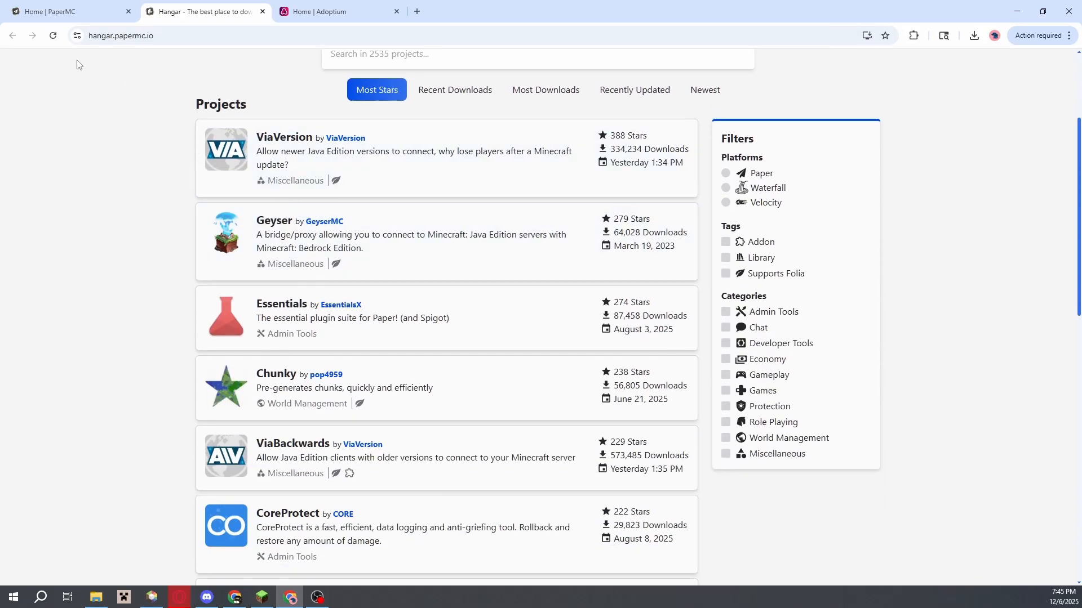
pyautogui.moveTo(88, 36); pyautogui.dragTo(179, 39)
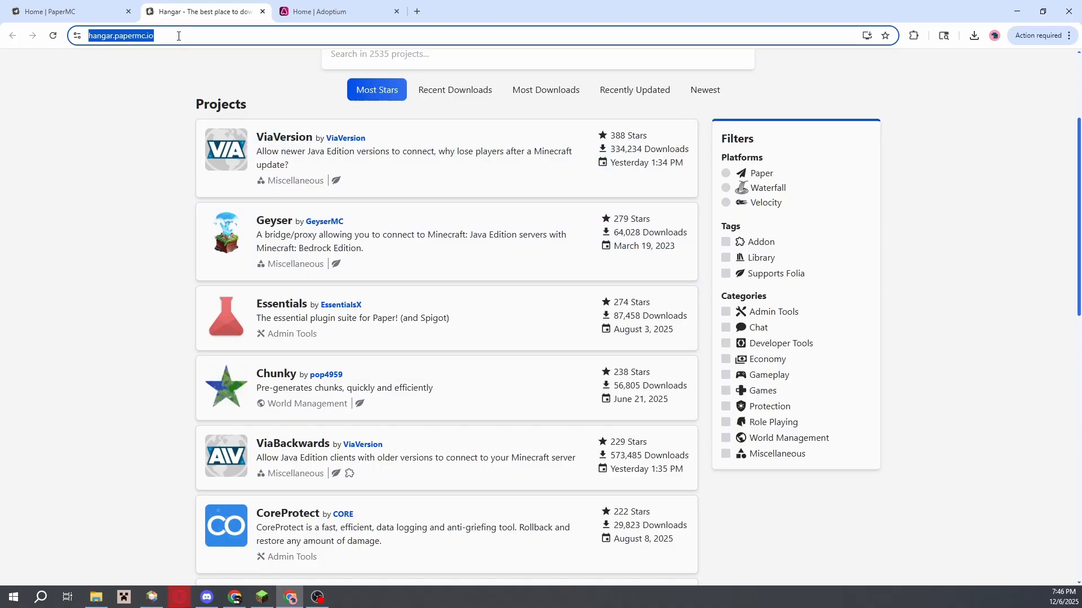
# - Browse Hangar's most-starred plugin list, open its third page of projects, and return to the first page
pyautogui.click(158, 135)
pyautogui.scroll(-10, 495, 273)
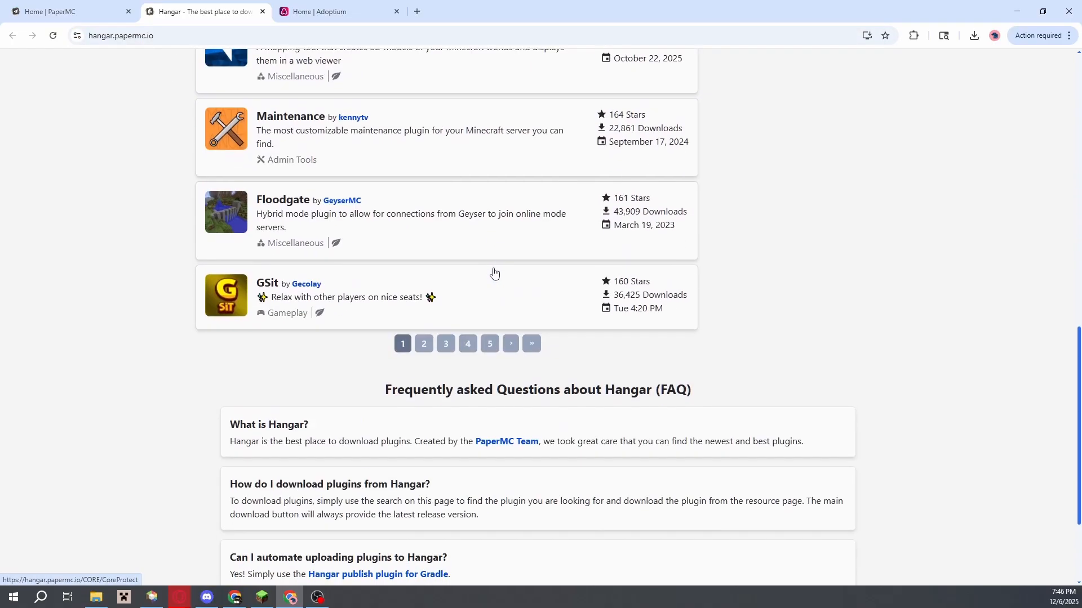
pyautogui.scroll(-3, 495, 273)
pyautogui.click(447, 195)
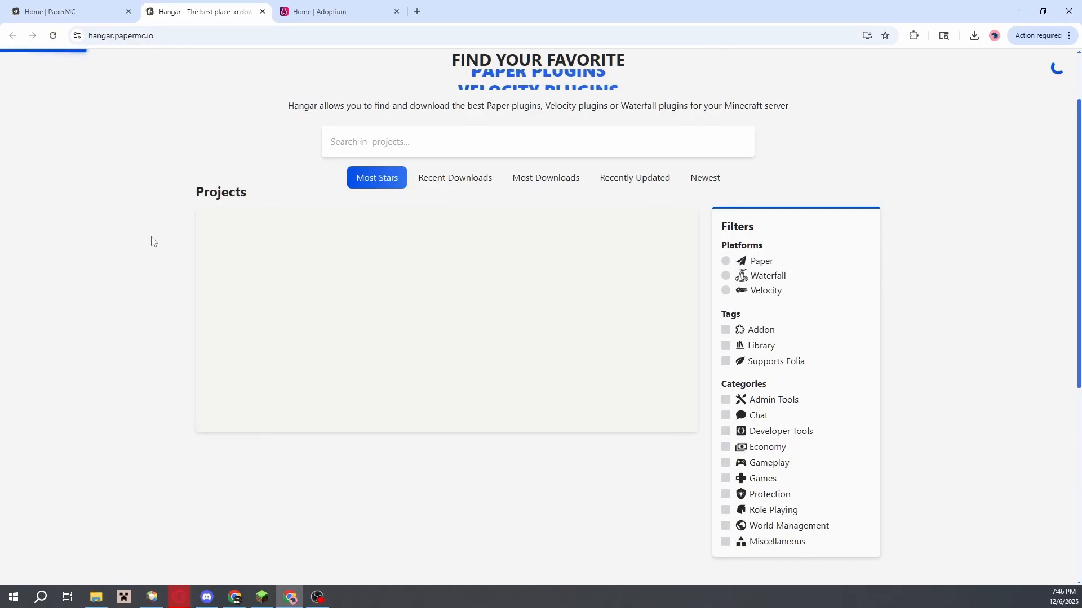
pyautogui.scroll(-2, 153, 240)
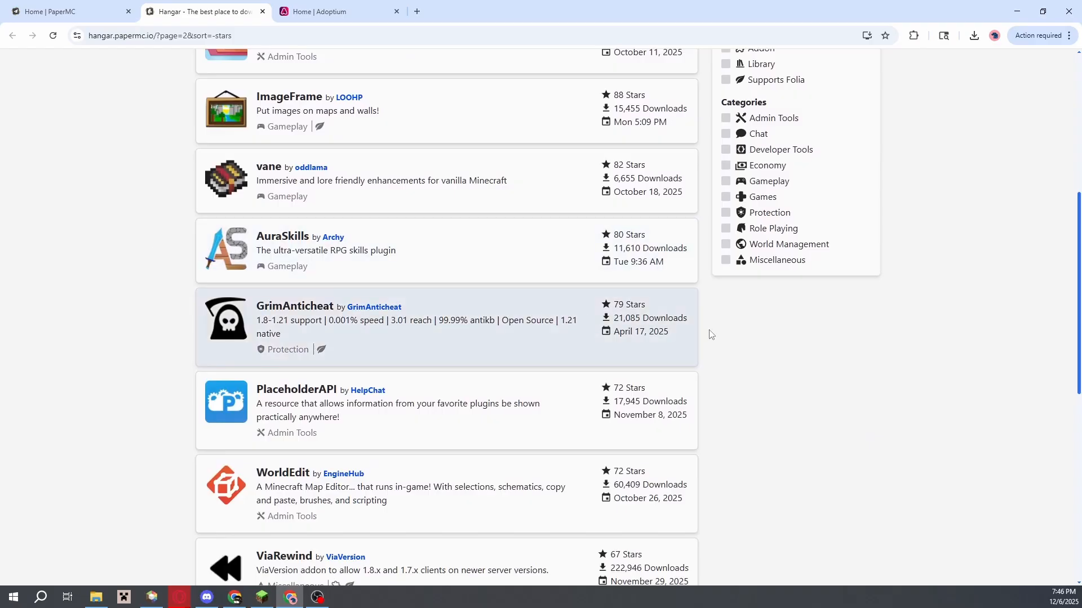
pyautogui.scroll(-8, 845, 385)
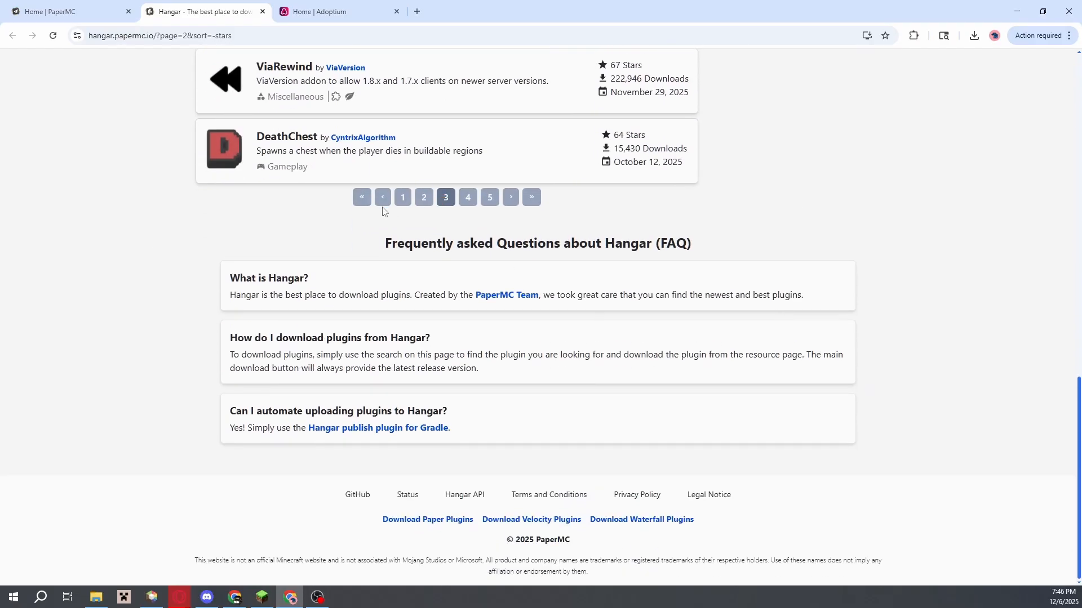
pyautogui.click(404, 197)
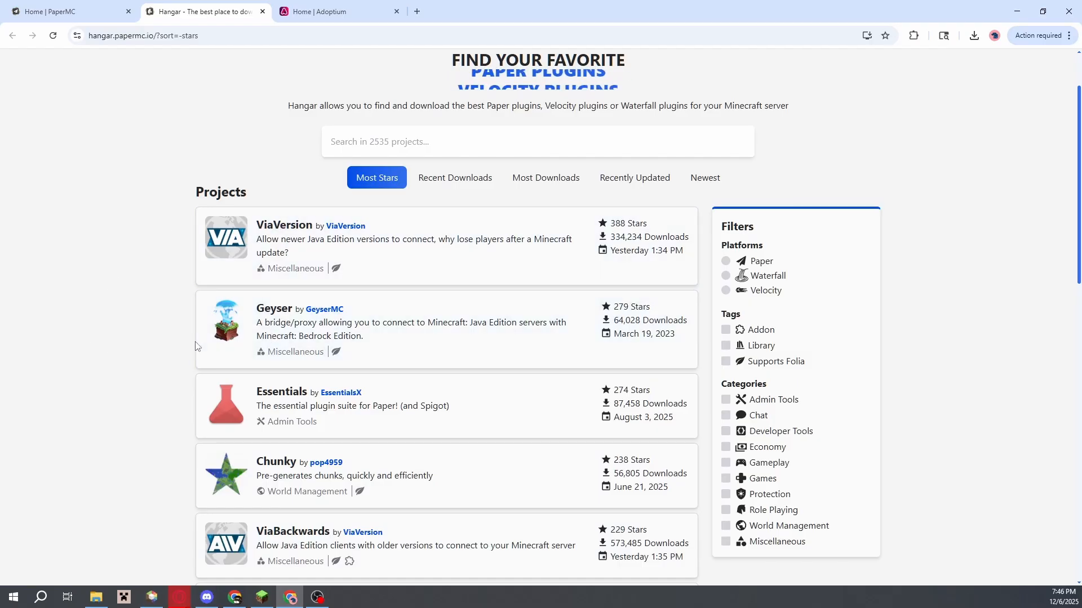
# - Examine the most-starred plugins on the first page of Hangar, including ViaVersion, Geyser, Essentials and Chunky
pyautogui.scroll(2, 142, 283)
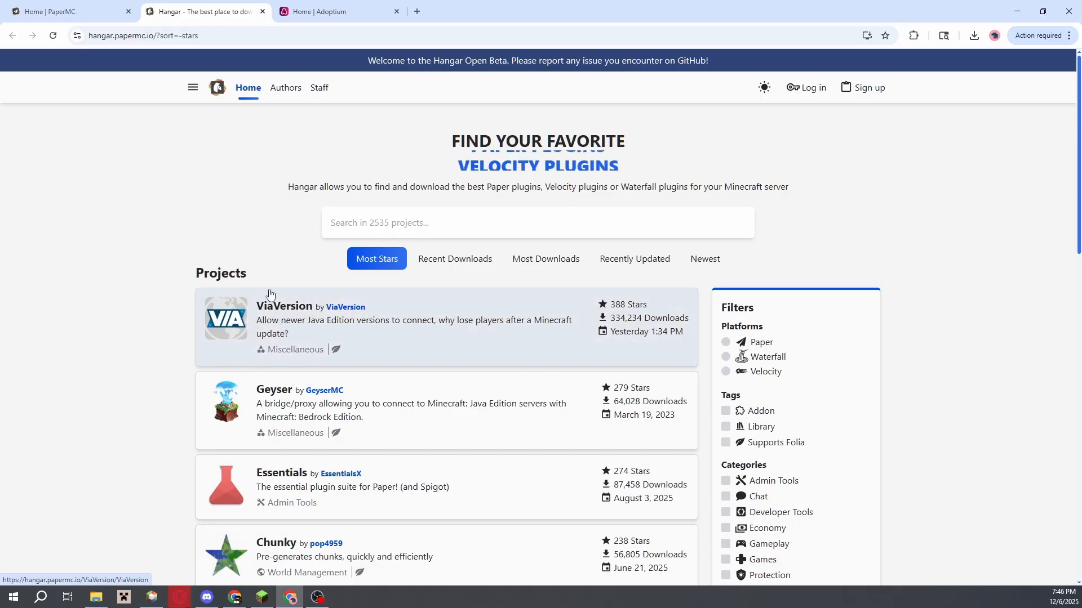
pyautogui.scroll(-1, 283, 307)
pyautogui.scroll(-5, 485, 517)
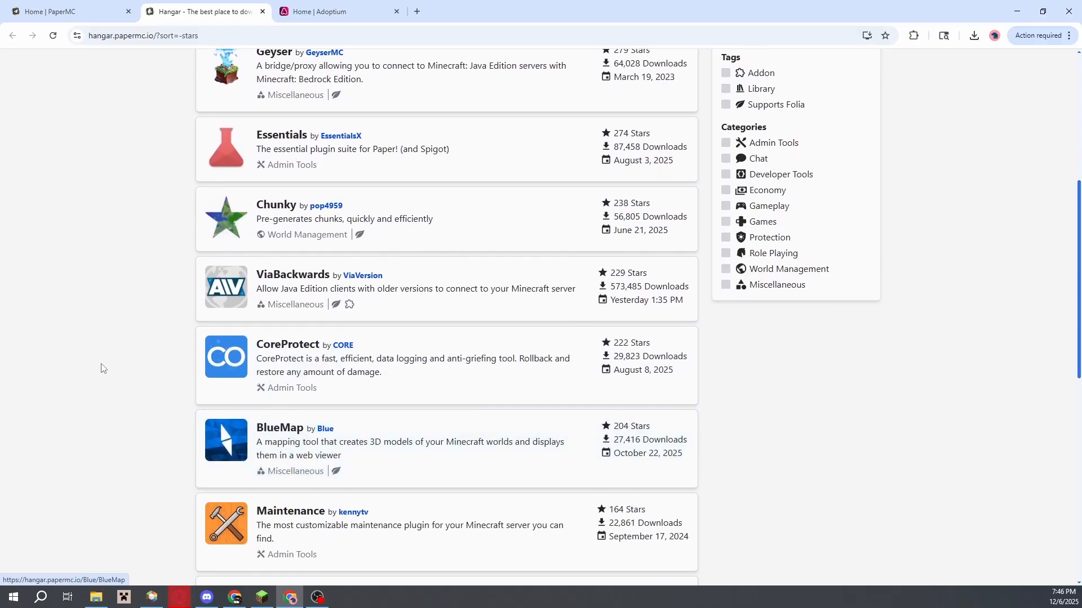
pyautogui.scroll(5, 165, 314)
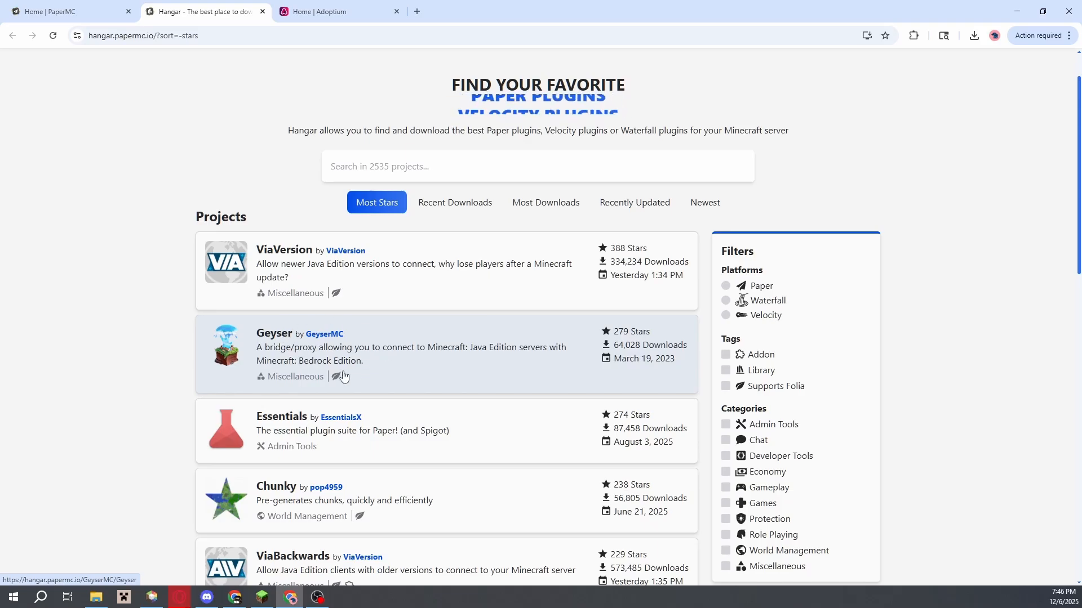
pyautogui.scroll(1, 148, 337)
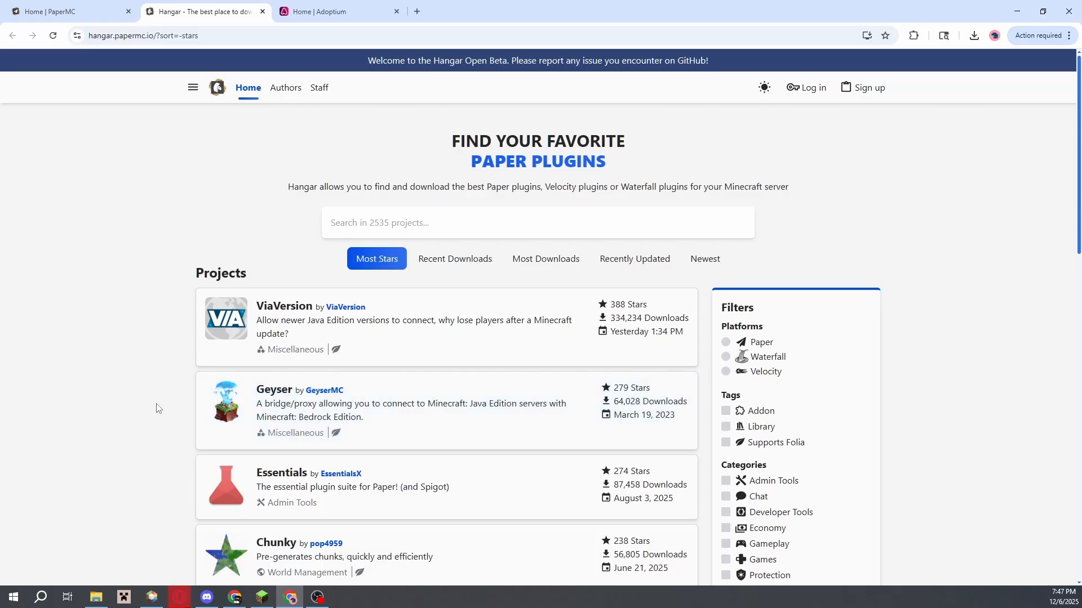
pyautogui.scroll(-1, 155, 352)
pyautogui.scroll(1, 147, 359)
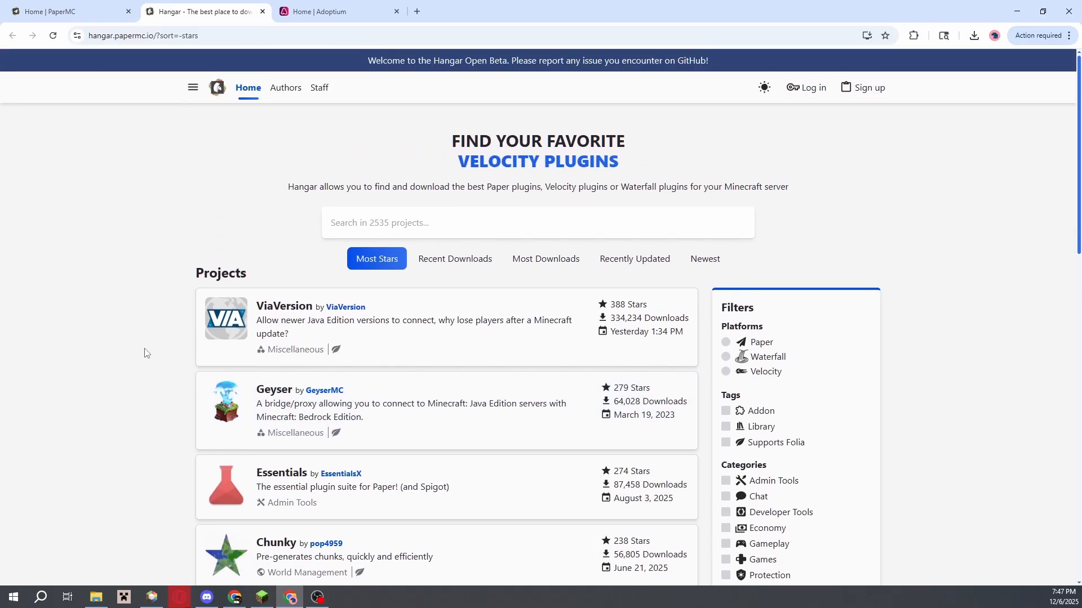
pyautogui.scroll(-1, 143, 353)
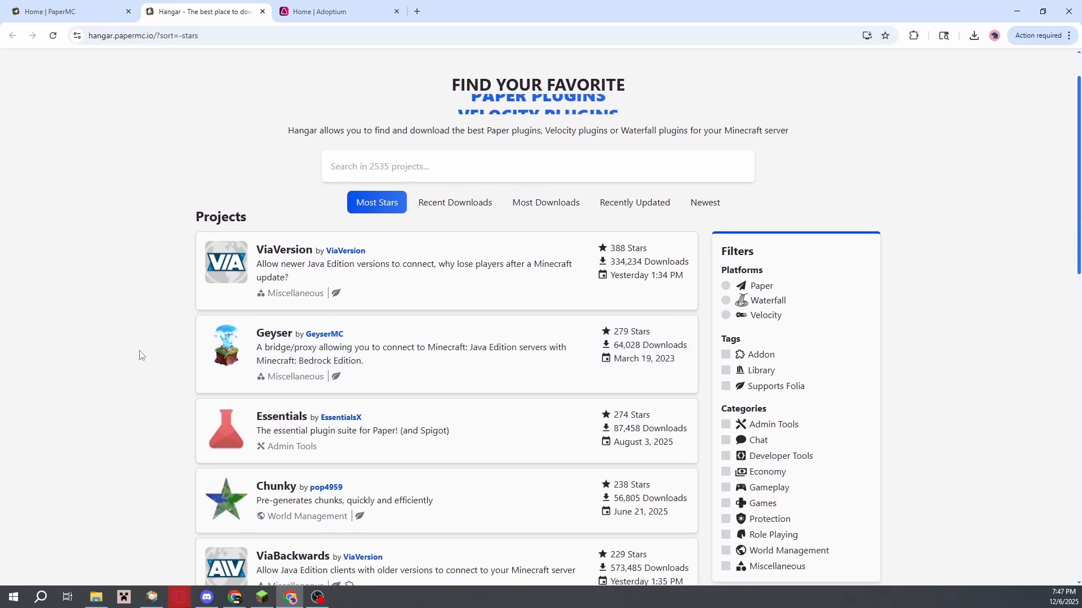
pyautogui.scroll(-3, 141, 355)
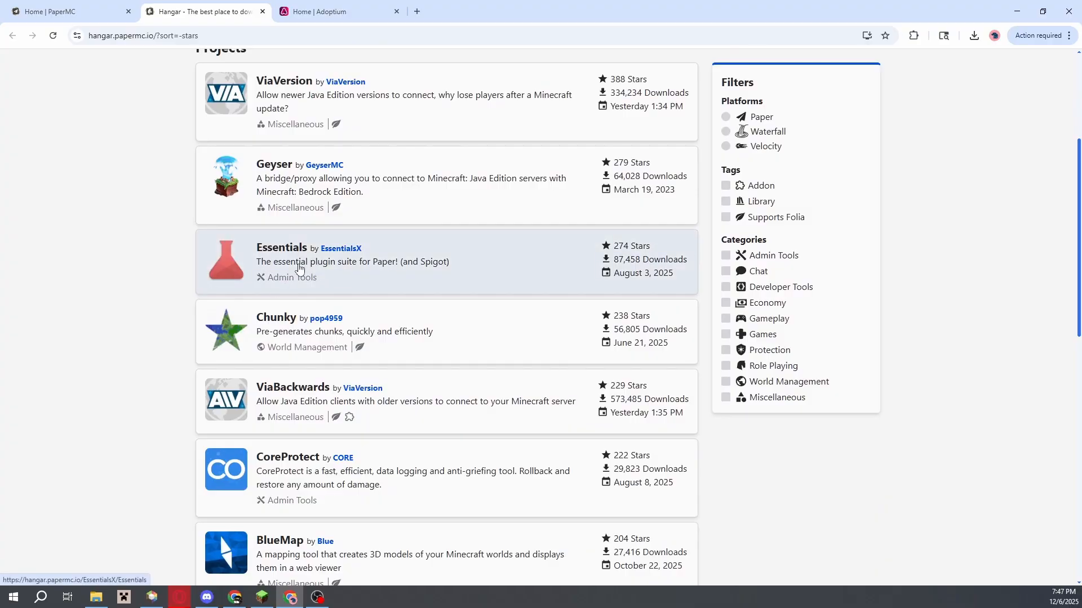
# - Open the Essentials plugin page, read through its documentation, and return to the Hangar plugin list
pyautogui.click(299, 269)
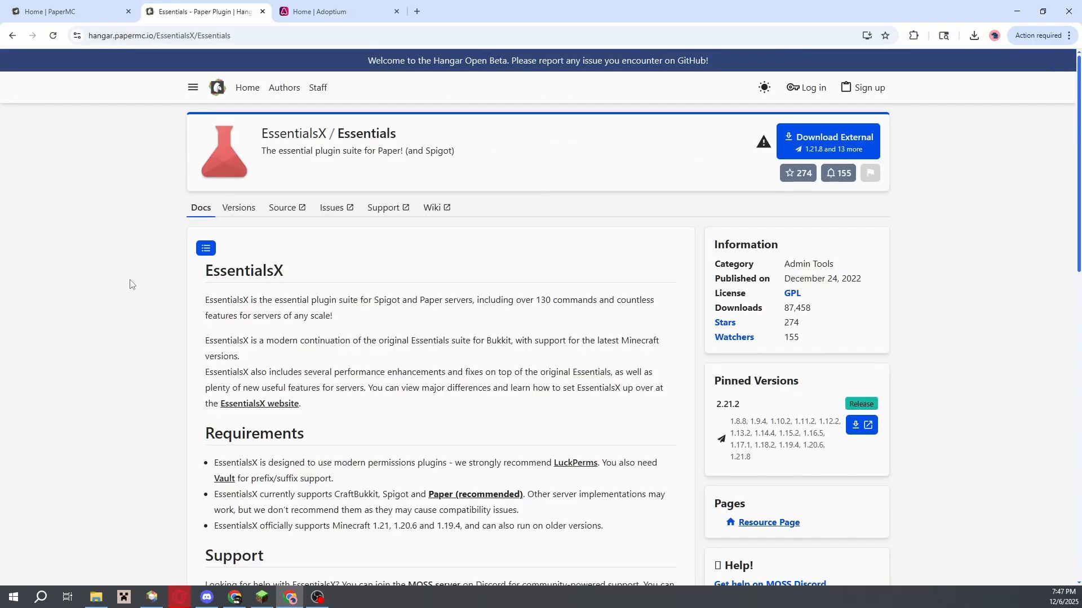
pyautogui.scroll(-5, 134, 282)
pyautogui.scroll(-8, 441, 379)
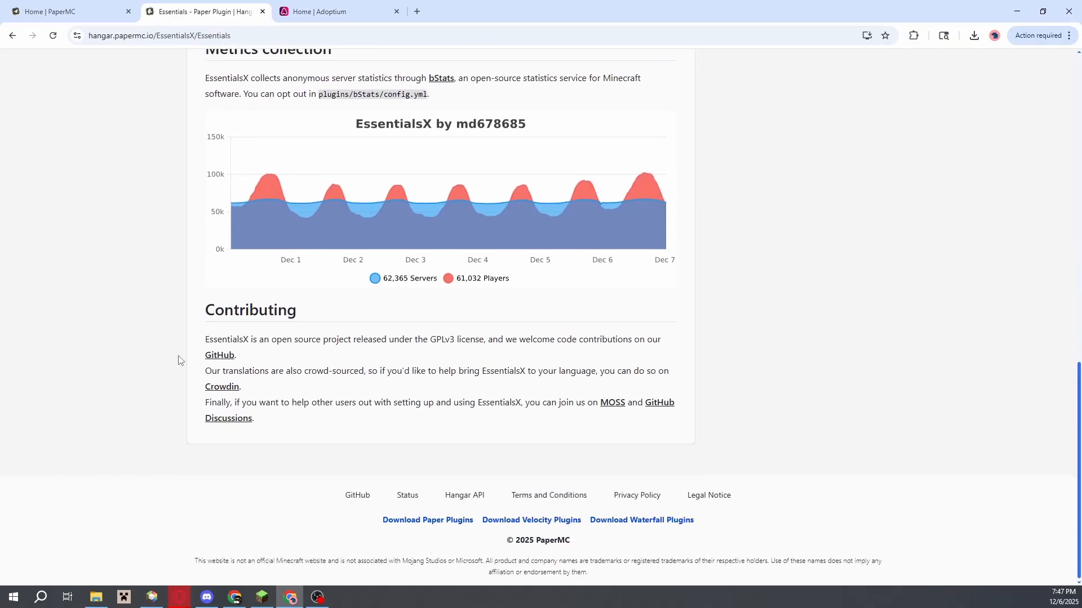
pyautogui.scroll(5, 177, 358)
pyautogui.scroll(8, 177, 358)
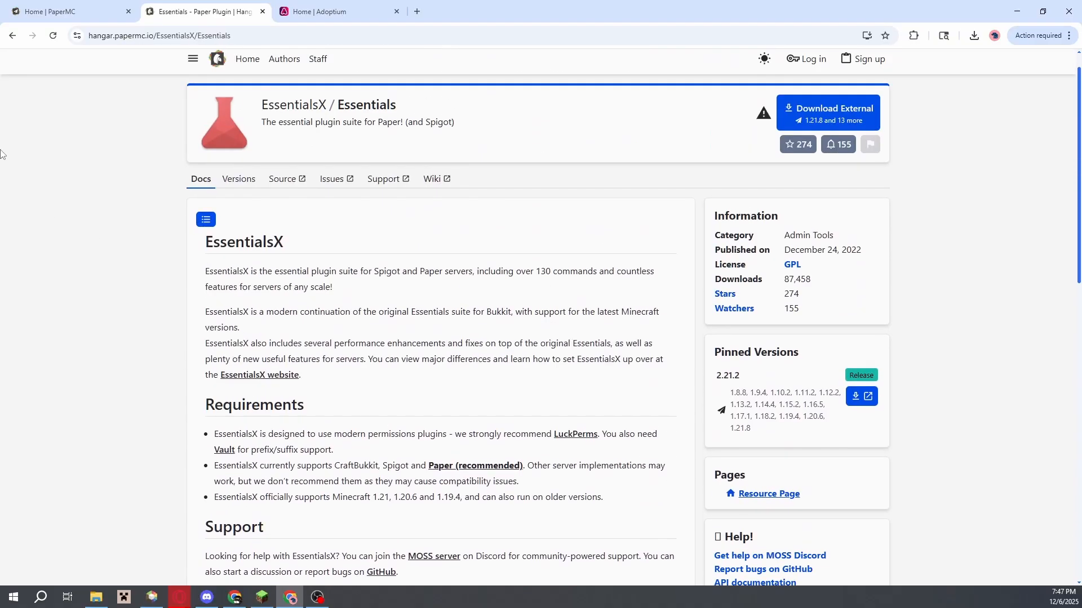
pyautogui.click(13, 37)
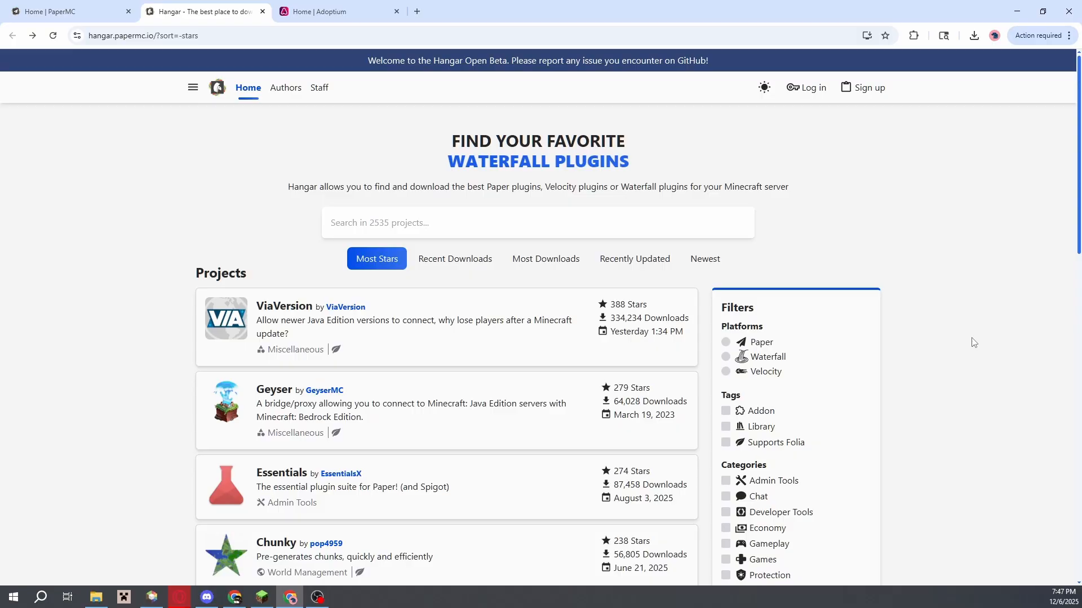
# - Close the Hangar plugin site and return to the PaperMC home page with no text selected
pyautogui.click(68, 5)
pyautogui.click(263, 12)
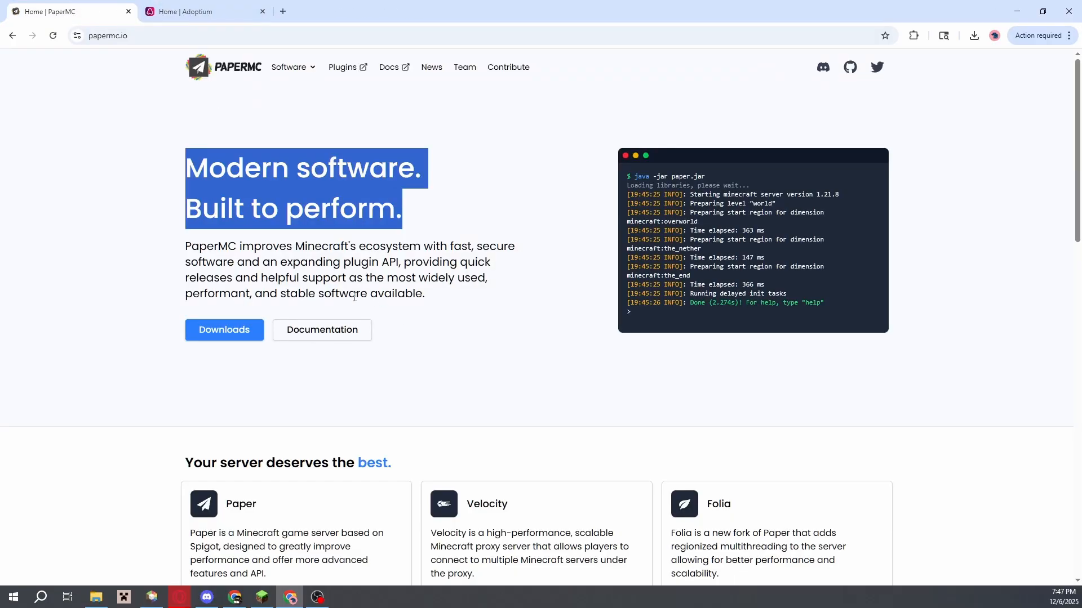
pyautogui.click(476, 246)
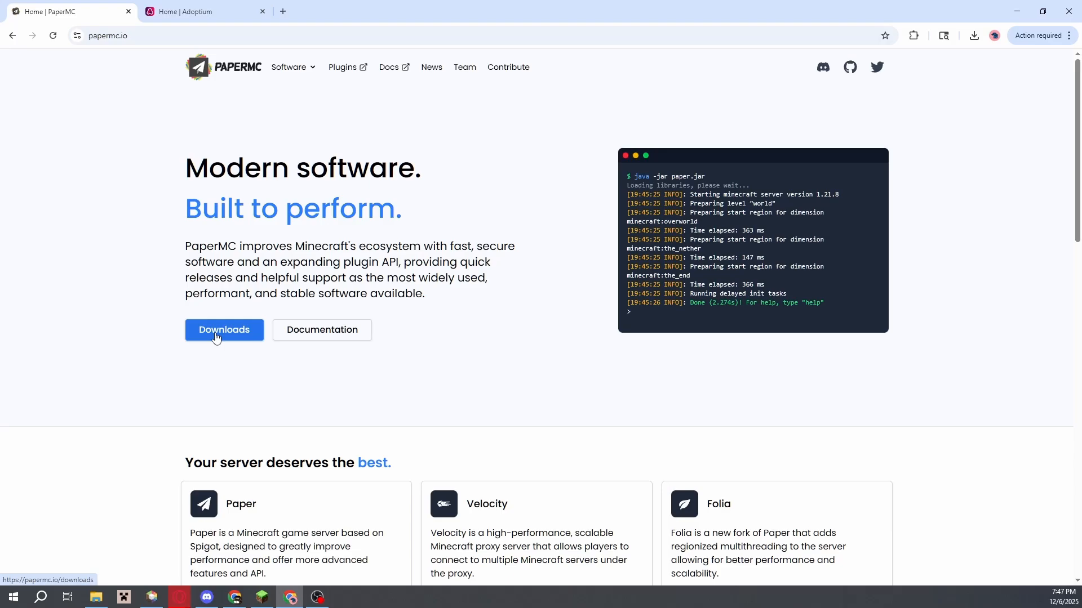
# - Search for "fabric server download" in a new browser tab and open Fabric's Download Minecraft Server Launcher page
pyautogui.click(281, 8)
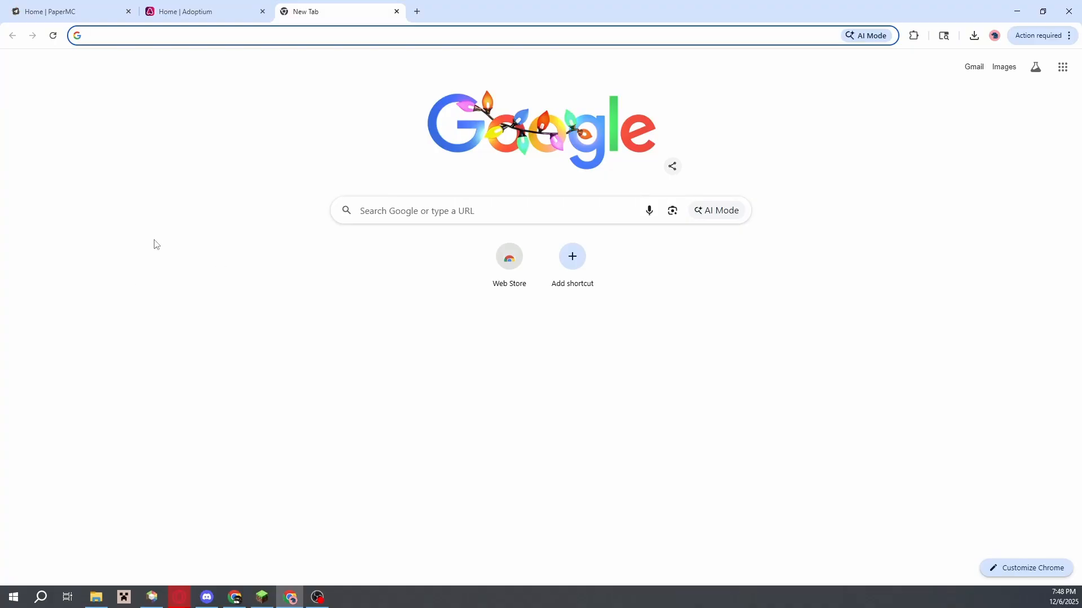
pyautogui.write('fabric')
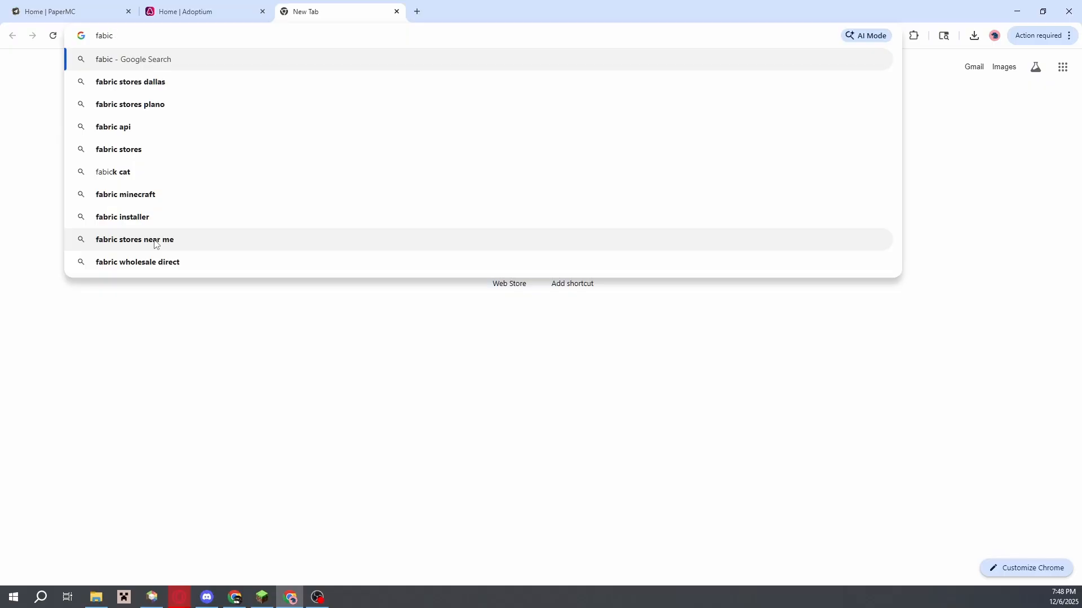
pyautogui.write(' server')
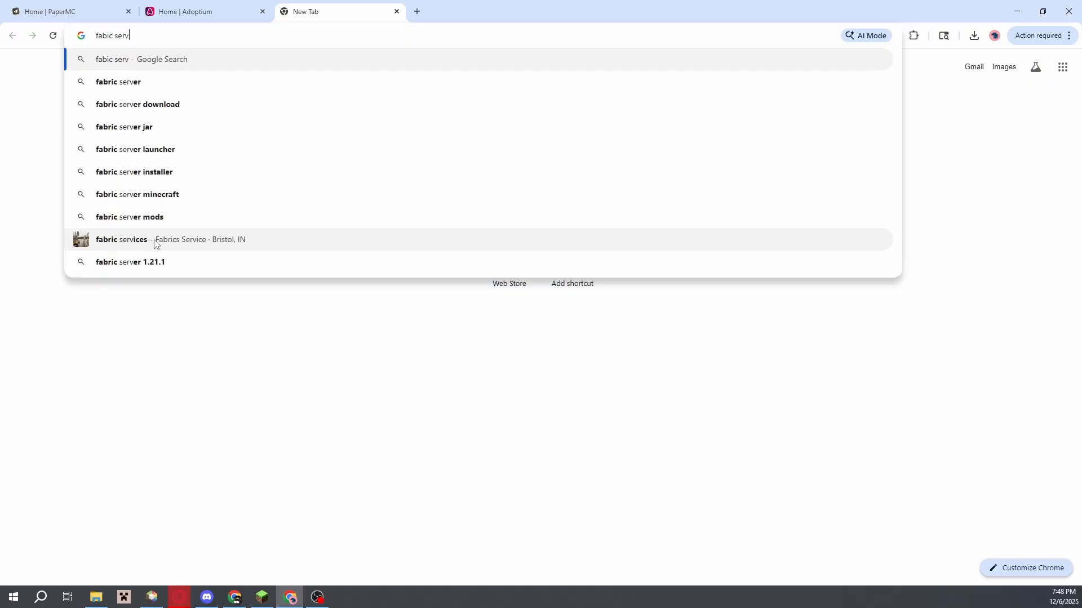
pyautogui.press('Down')
pyautogui.press('Down')
pyautogui.press('Return')
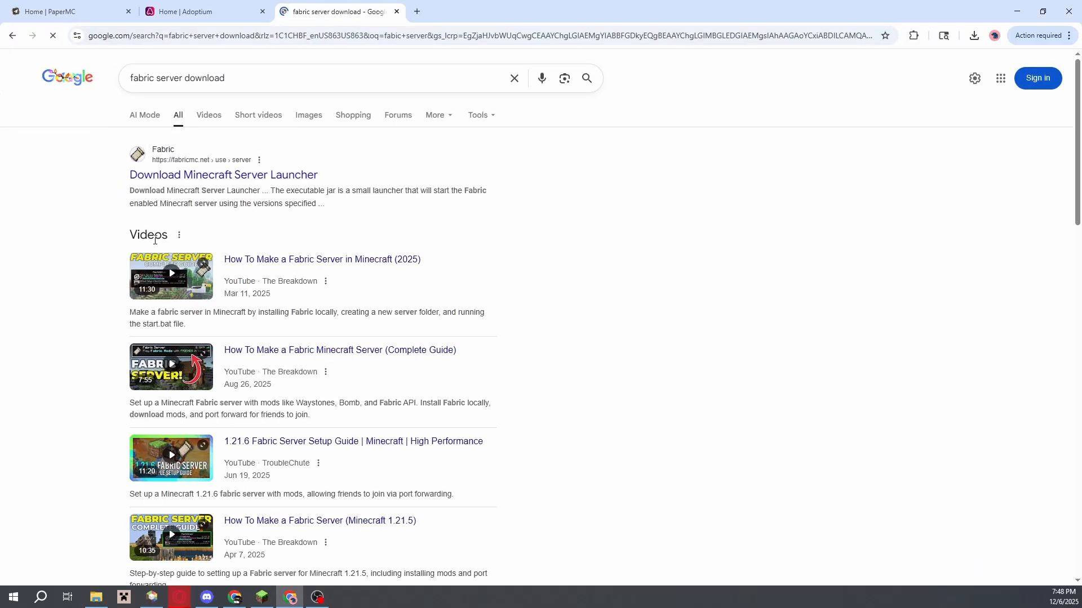
pyautogui.click(228, 176)
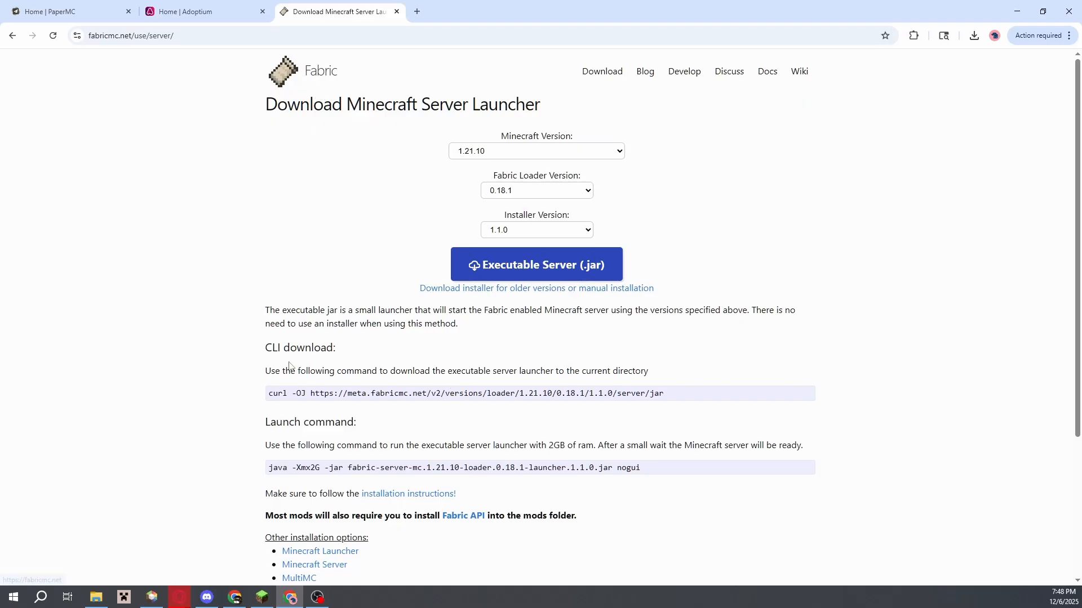
# - Return to the PaperMC home page and read the introductory paragraph describing its performance, stability and plugin API
pyautogui.click(62, 10)
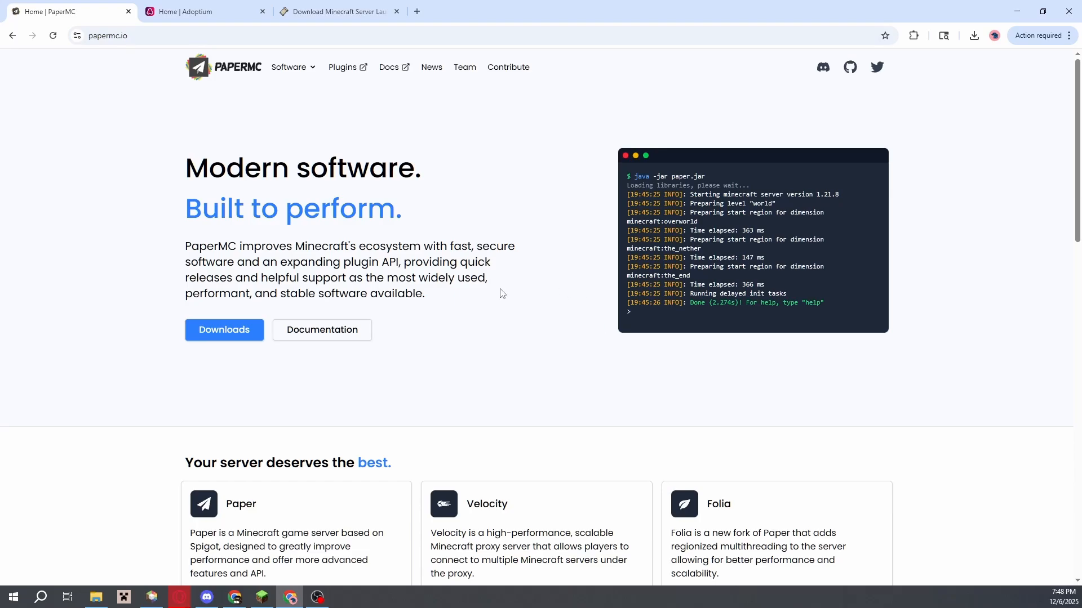
pyautogui.moveTo(426, 295); pyautogui.dragTo(350, 282)
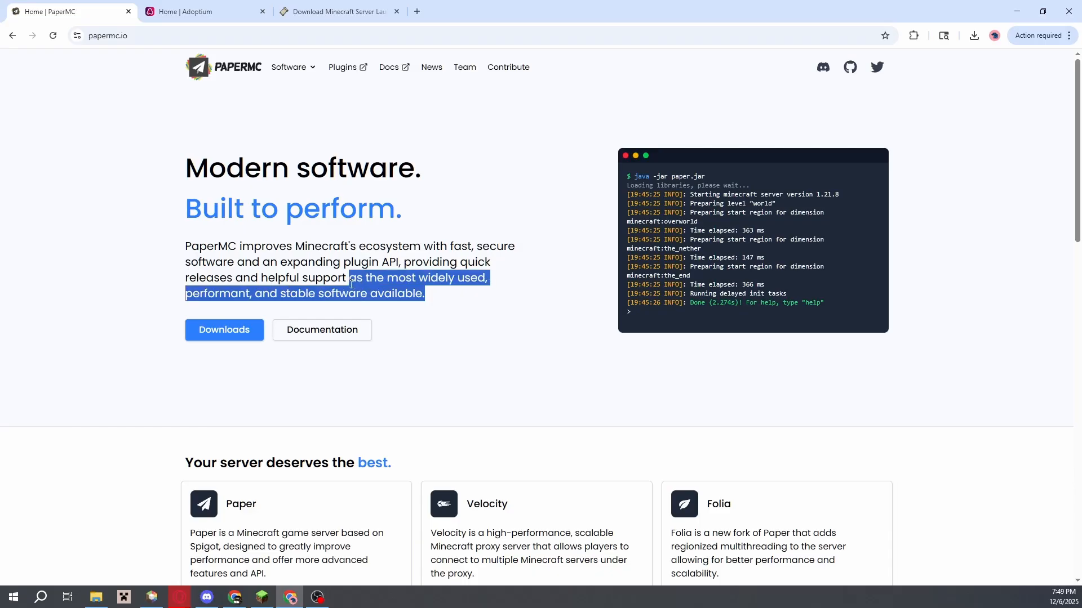
pyautogui.click(351, 285)
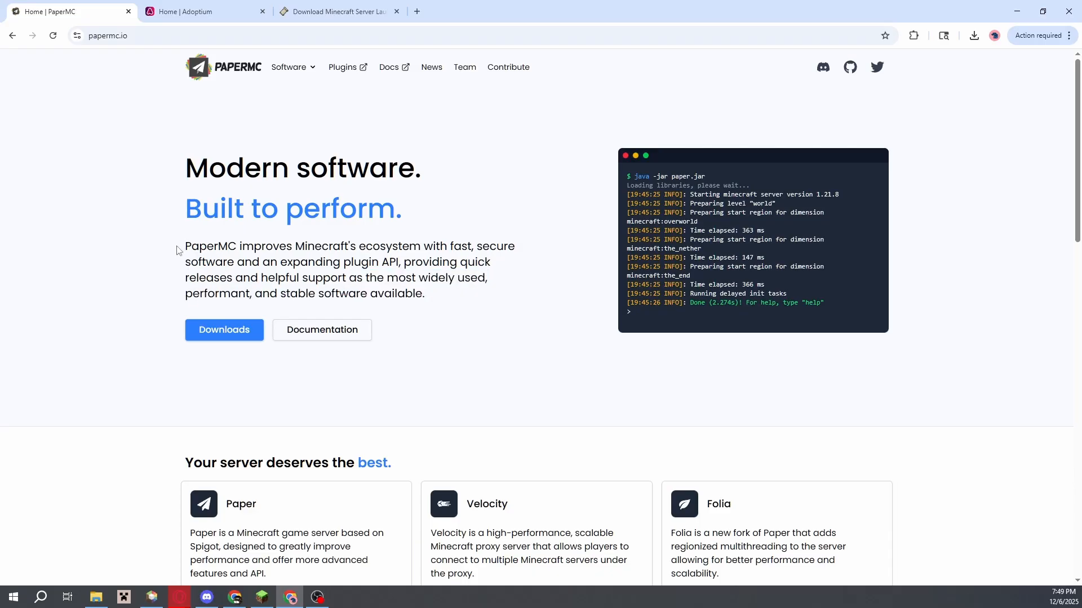
pyautogui.moveTo(178, 250); pyautogui.dragTo(499, 302)
pyautogui.click(500, 301)
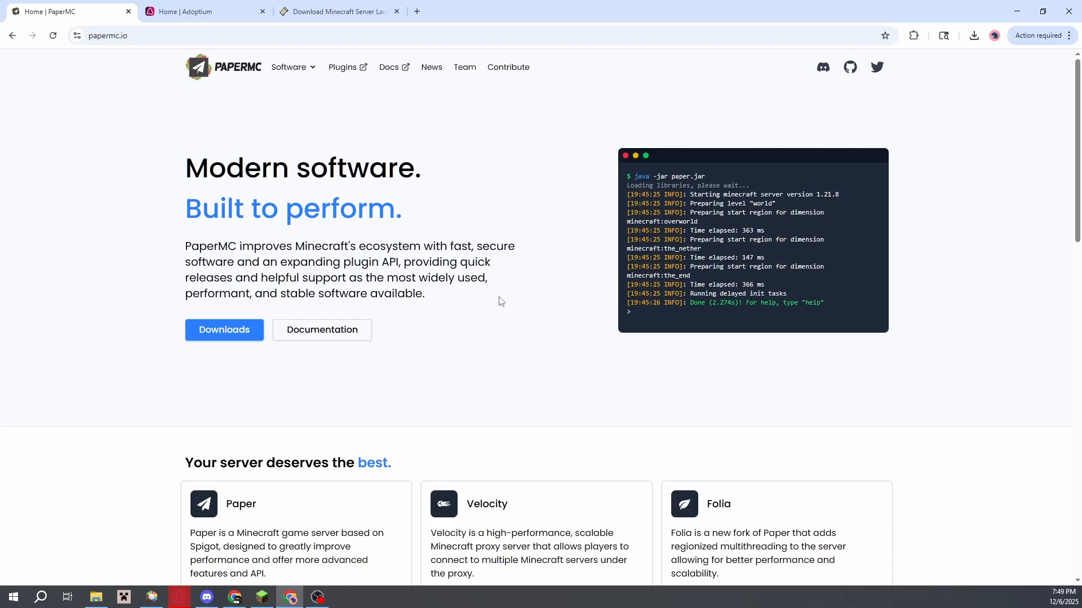
pyautogui.click(334, 11)
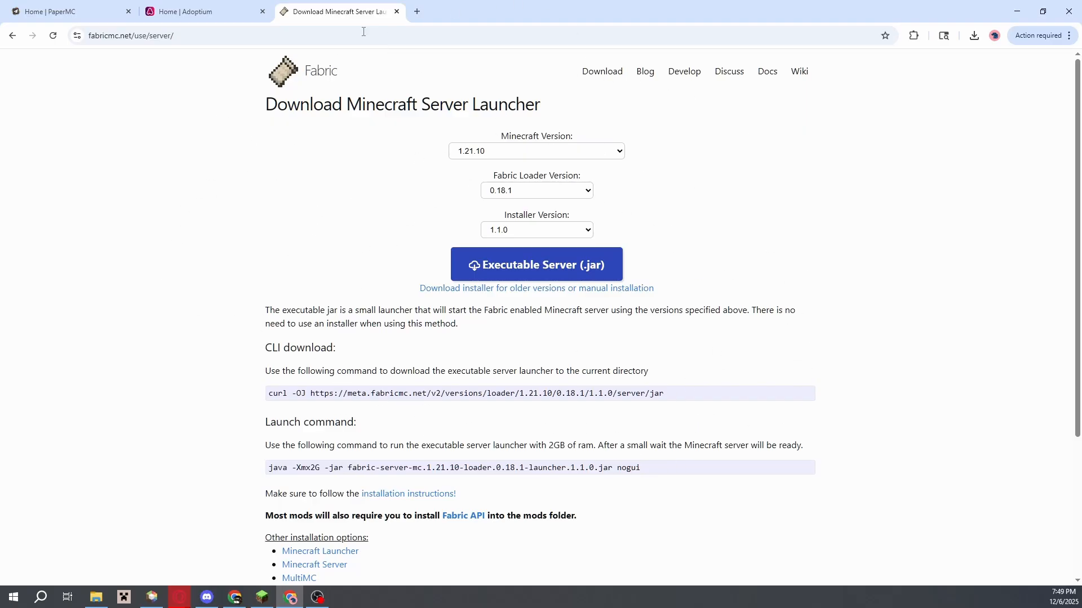
pyautogui.click(62, 11)
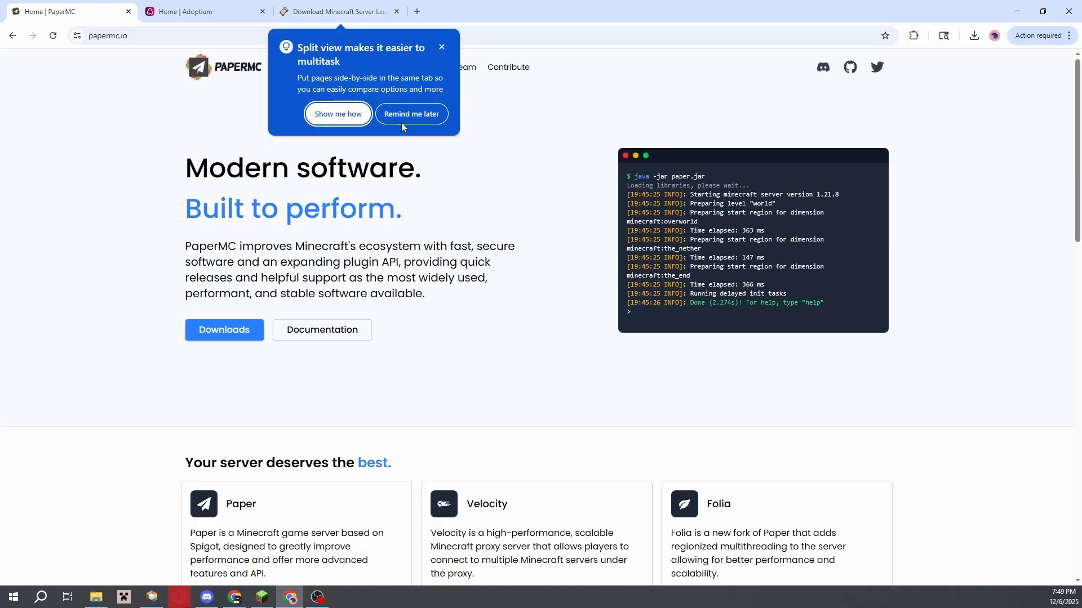
pyautogui.click(441, 47)
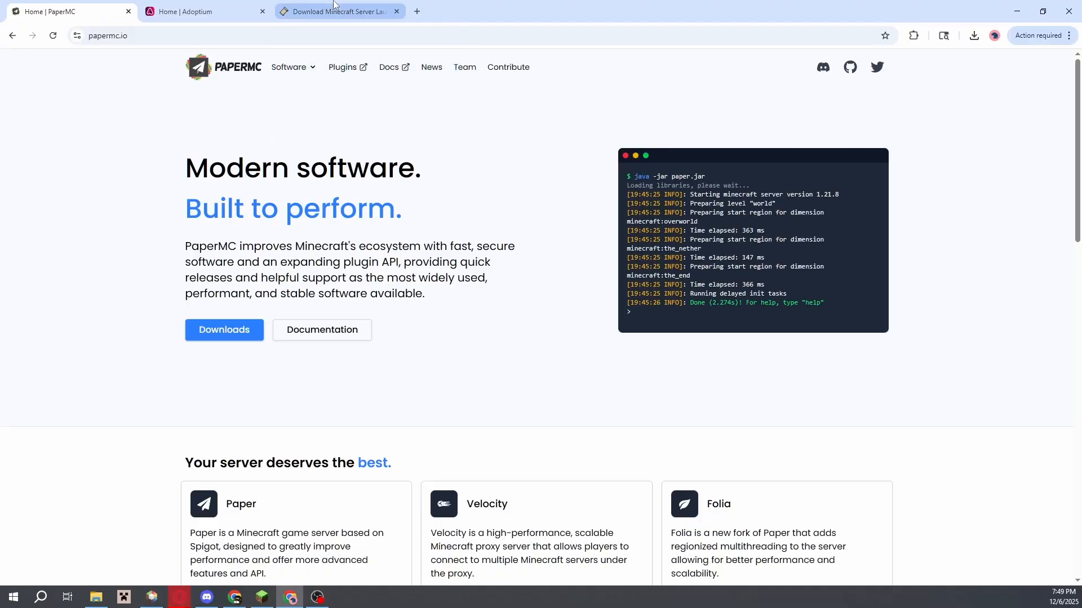
pyautogui.click(334, 7)
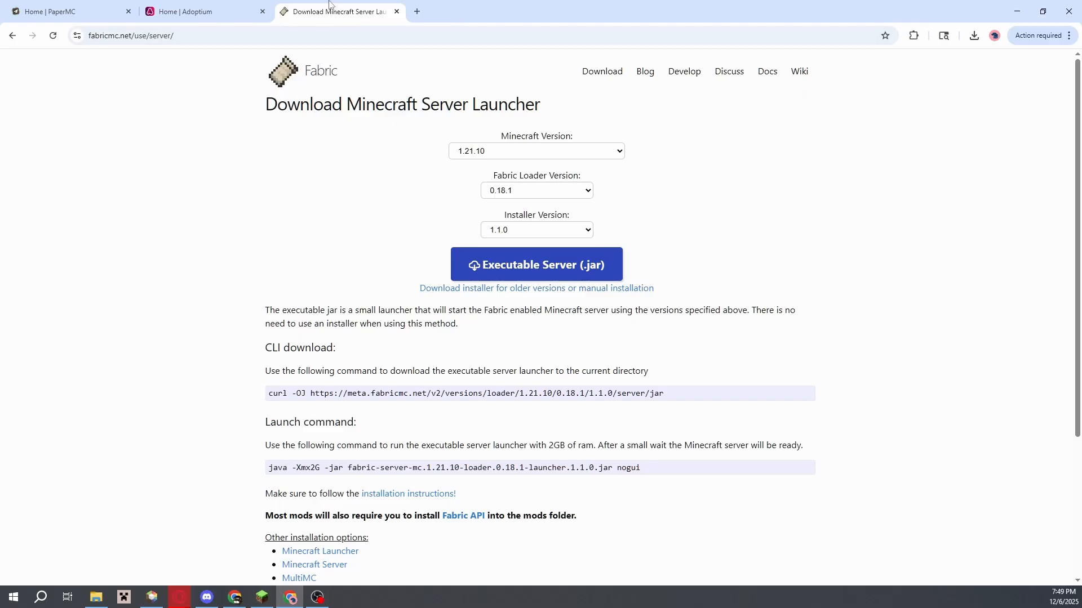
pyautogui.click(75, 6)
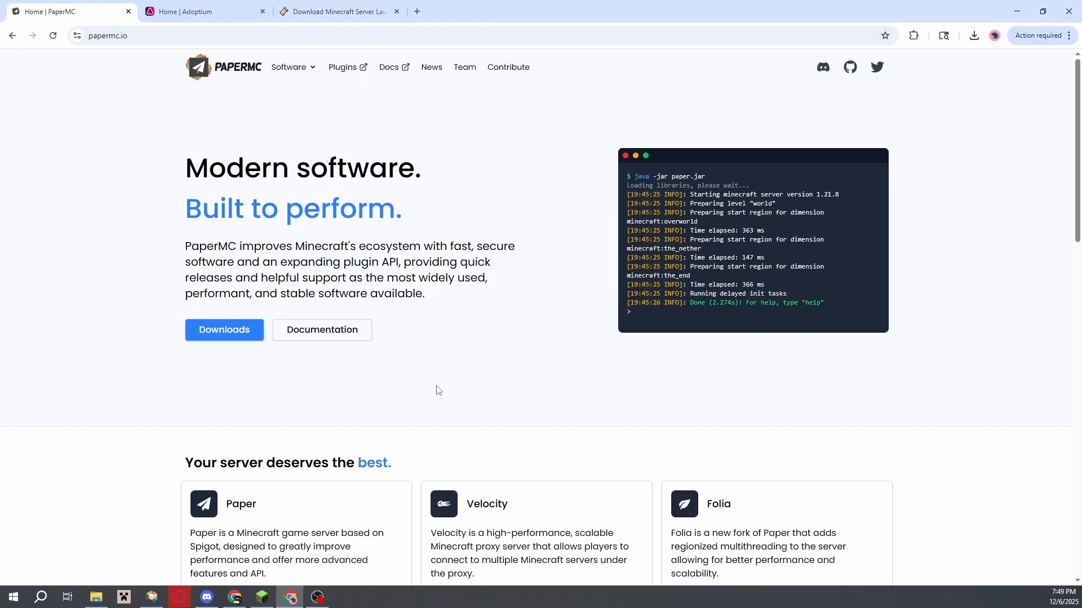
pyautogui.click(345, 10)
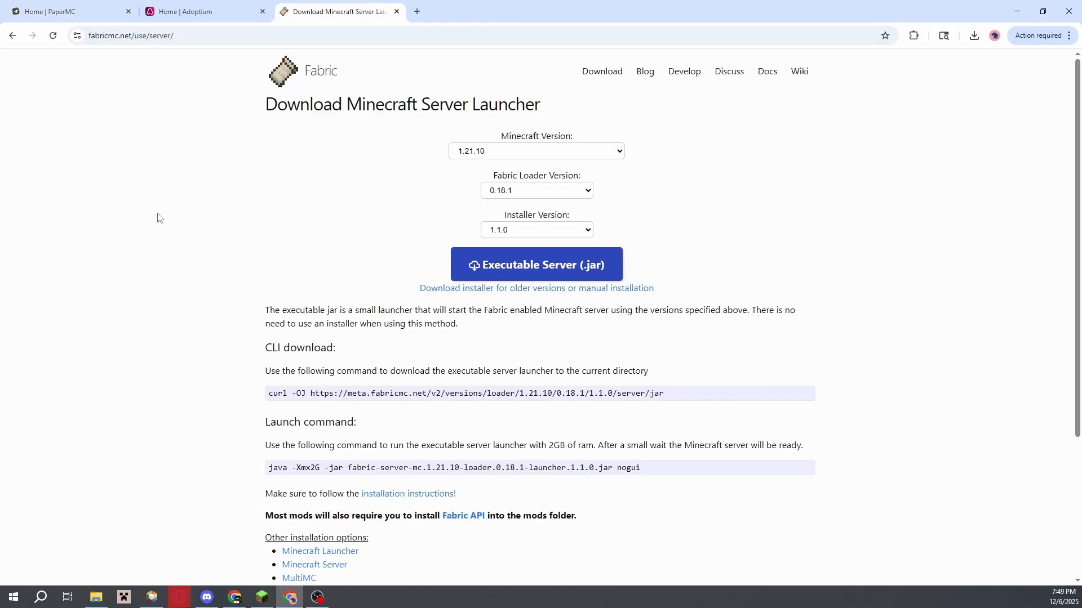
pyautogui.click(70, 11)
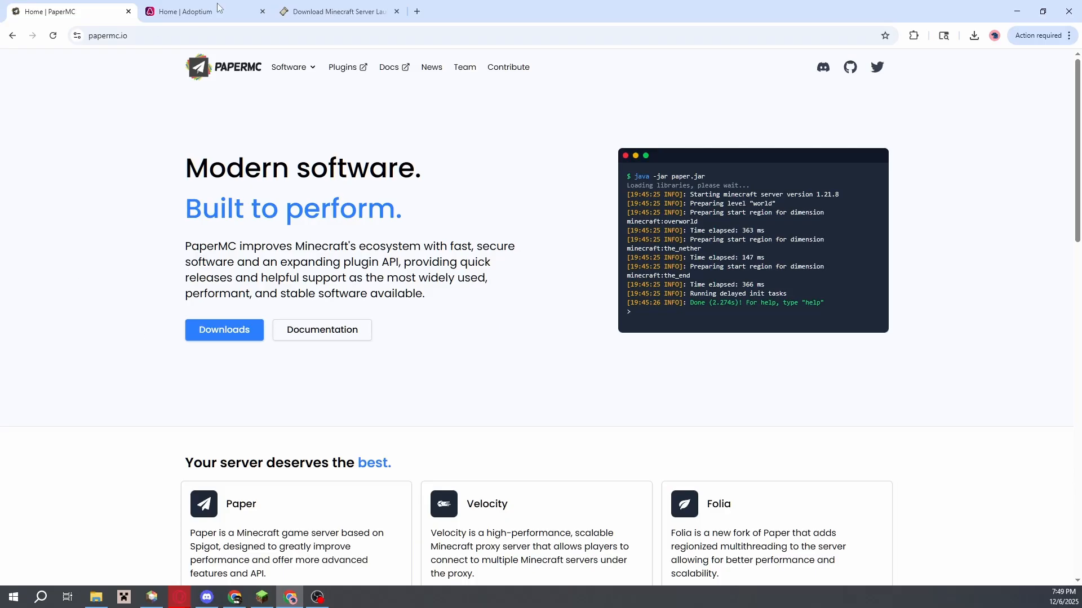
pyautogui.click(300, 8)
pyautogui.click(76, 4)
pyautogui.click(367, 4)
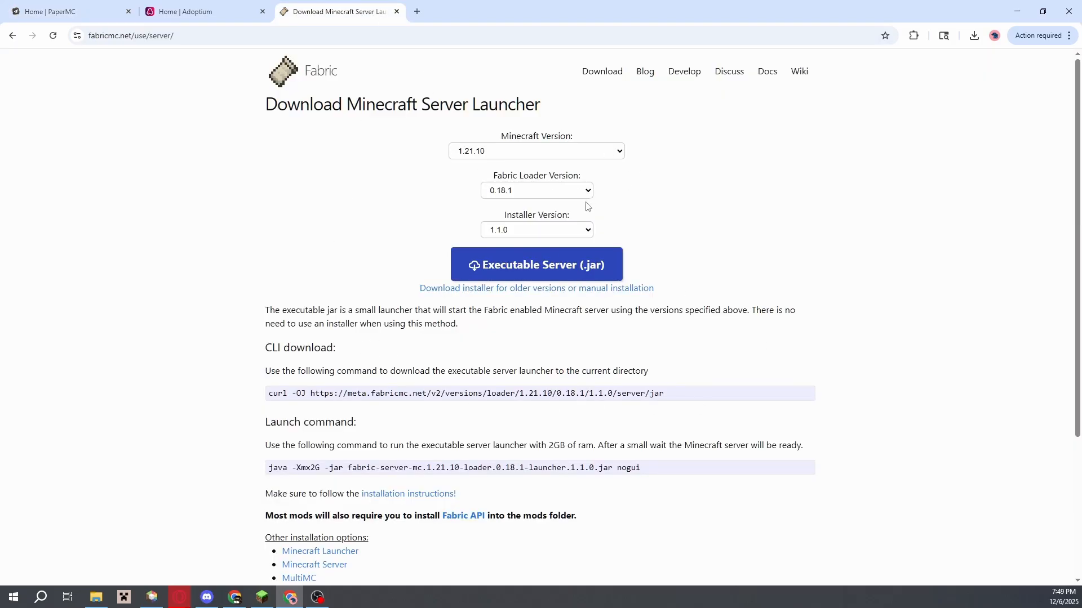
# - Download Paper 1.21.10 build #117 from the PaperMC site's server software downloads
pyautogui.click(45, 6)
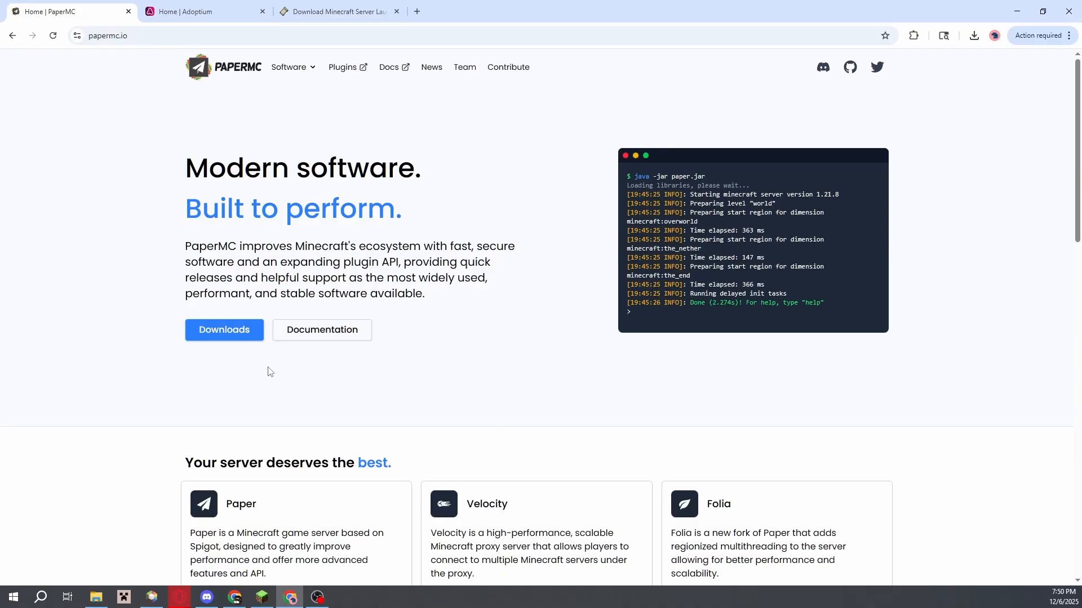
pyautogui.click(240, 333)
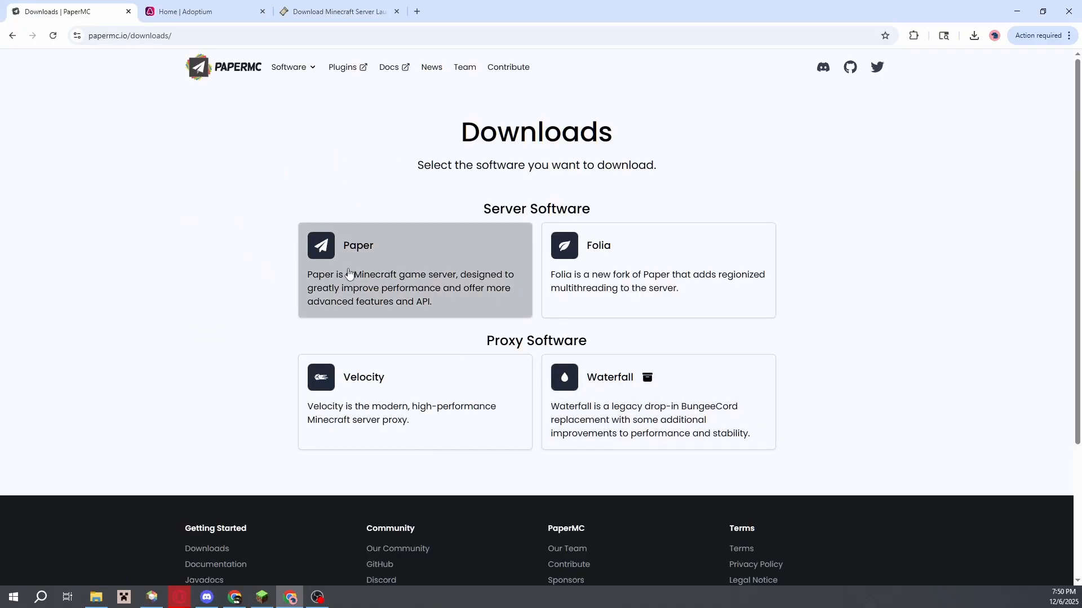
pyautogui.click(406, 265)
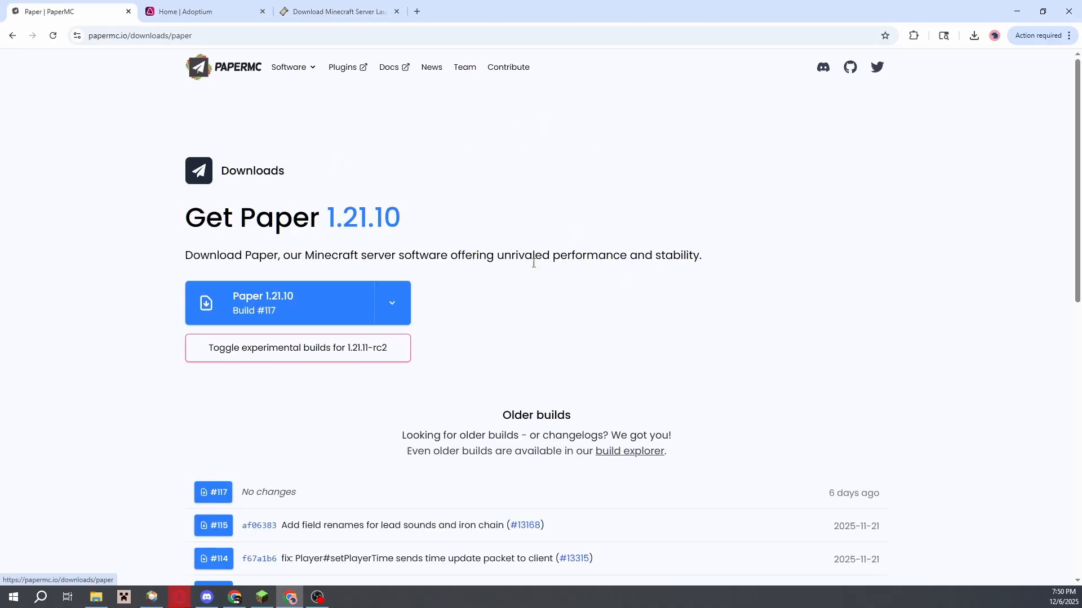
pyautogui.click(290, 306)
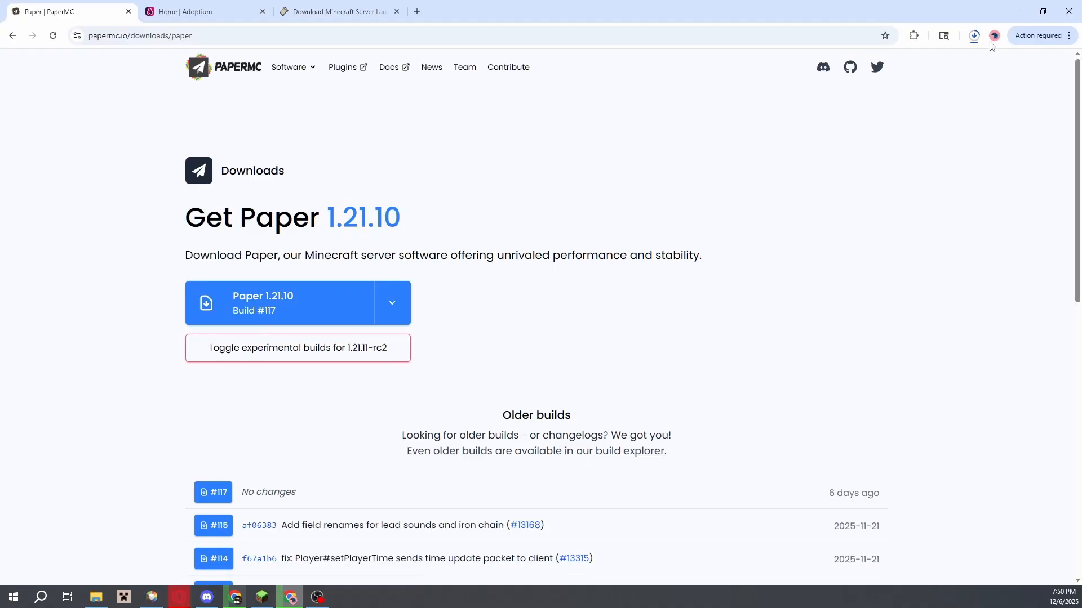
# - Show the finished paper-1.21.10-117.jar download in its folder and cut the file for moving
pyautogui.click(975, 38)
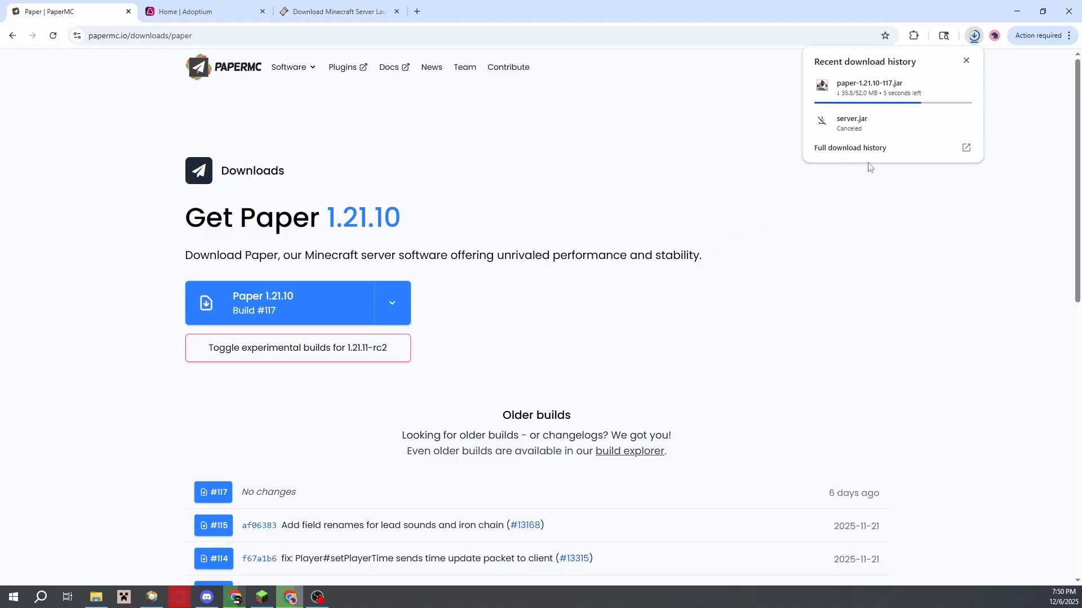
pyautogui.moveTo(964, 86)
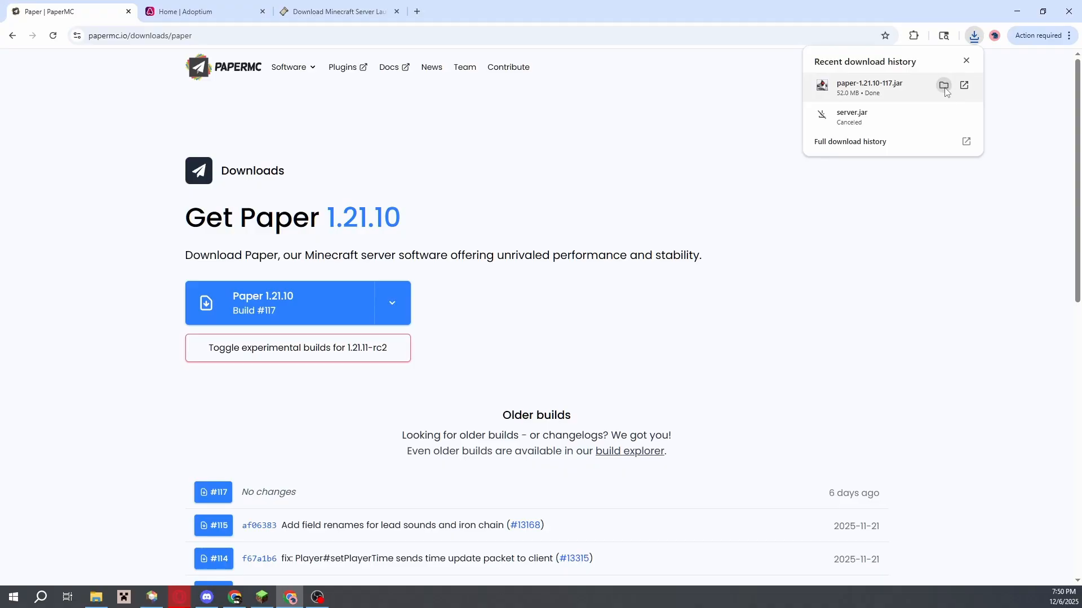
pyautogui.click(944, 87)
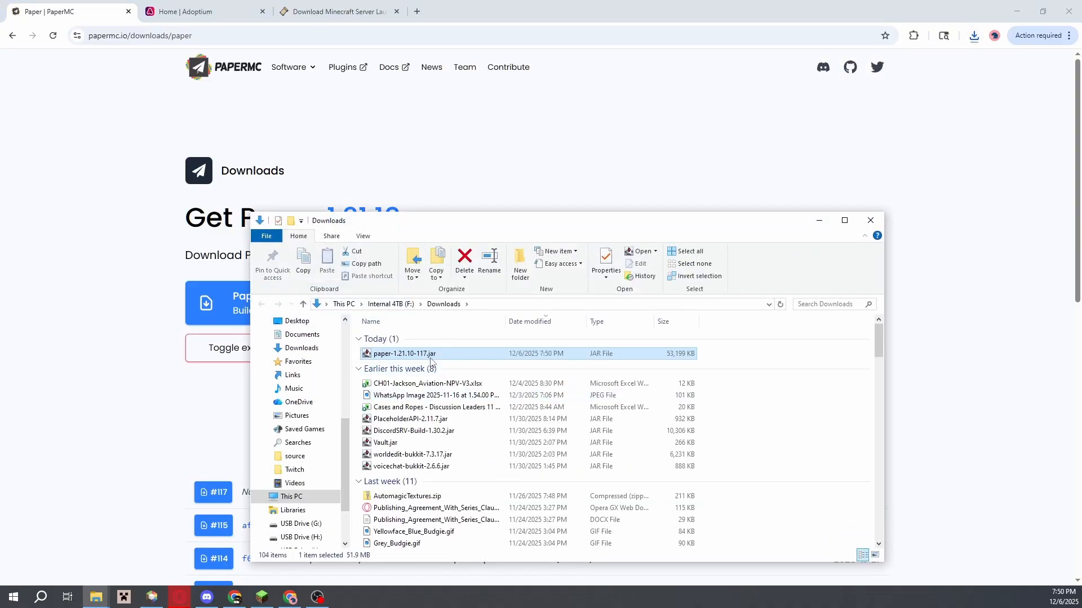
pyautogui.rightClick(430, 357)
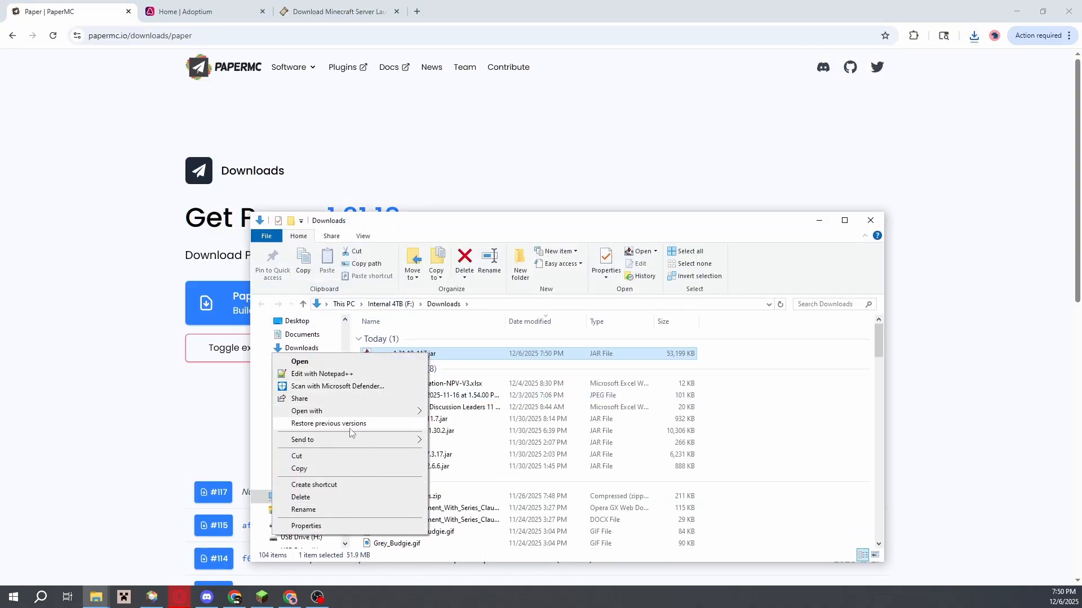
pyautogui.click(338, 457)
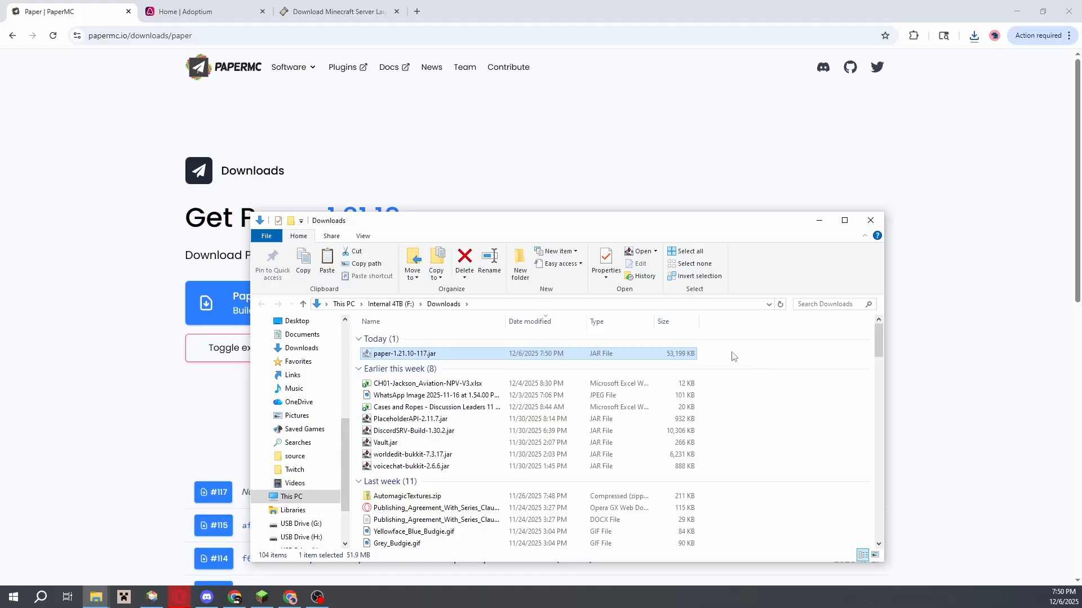
# - Create a new folder named "Paper Server 1.21.10" in the Downloads folder
pyautogui.rightClick(745, 361)
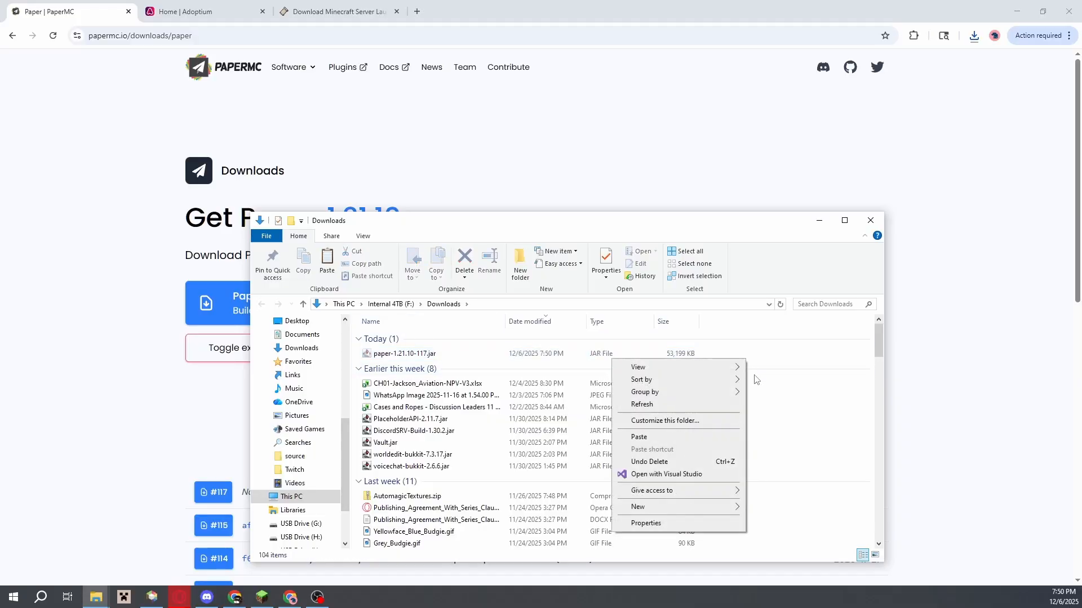
pyautogui.moveTo(716, 510)
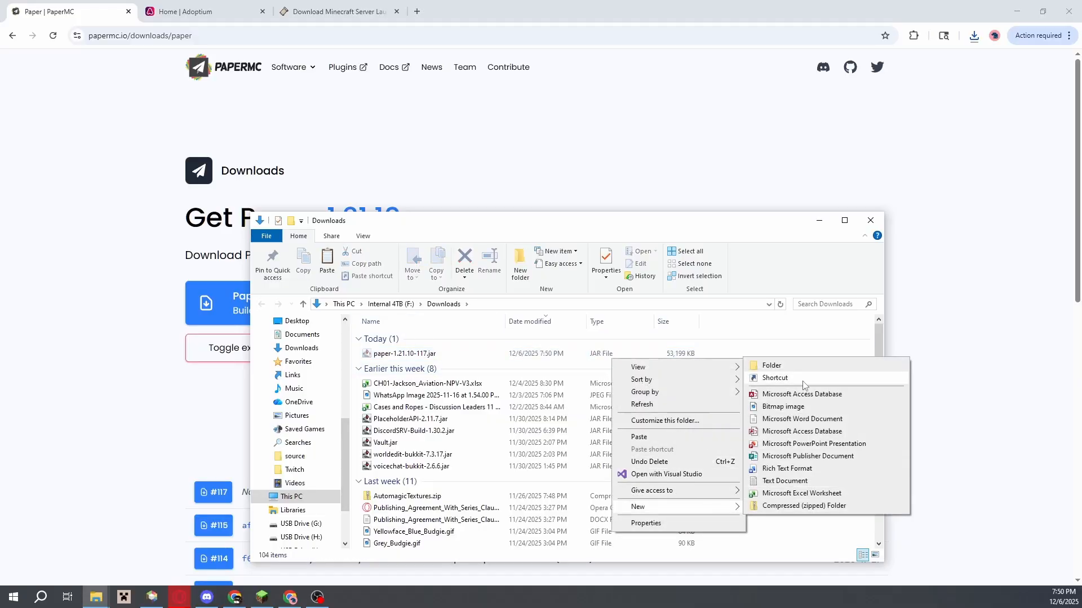
pyautogui.click(803, 367)
pyautogui.write('P')
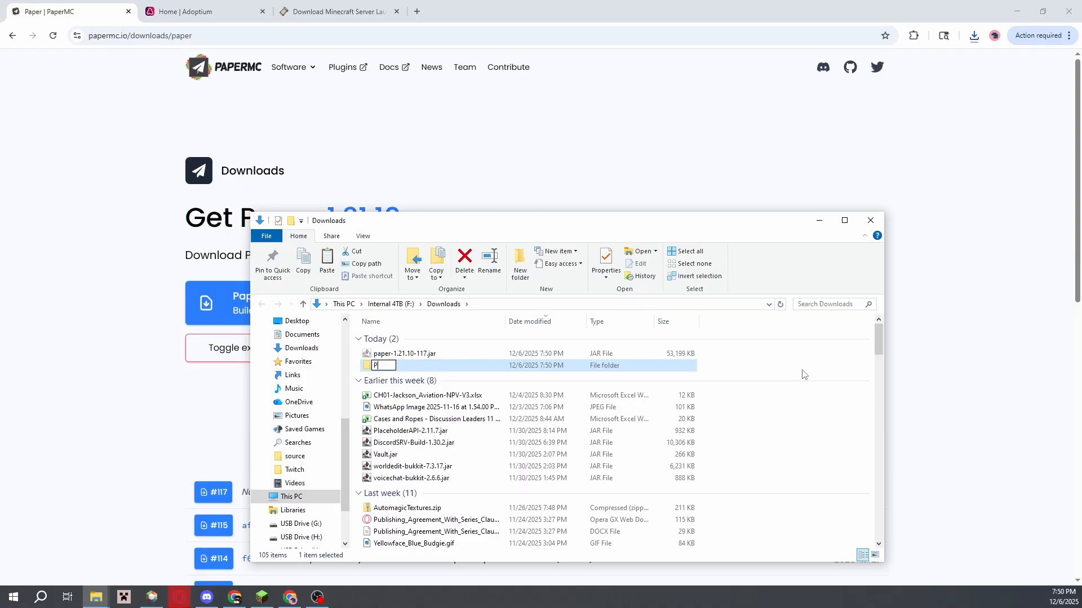
pyautogui.write('aper Server 1.21.10')
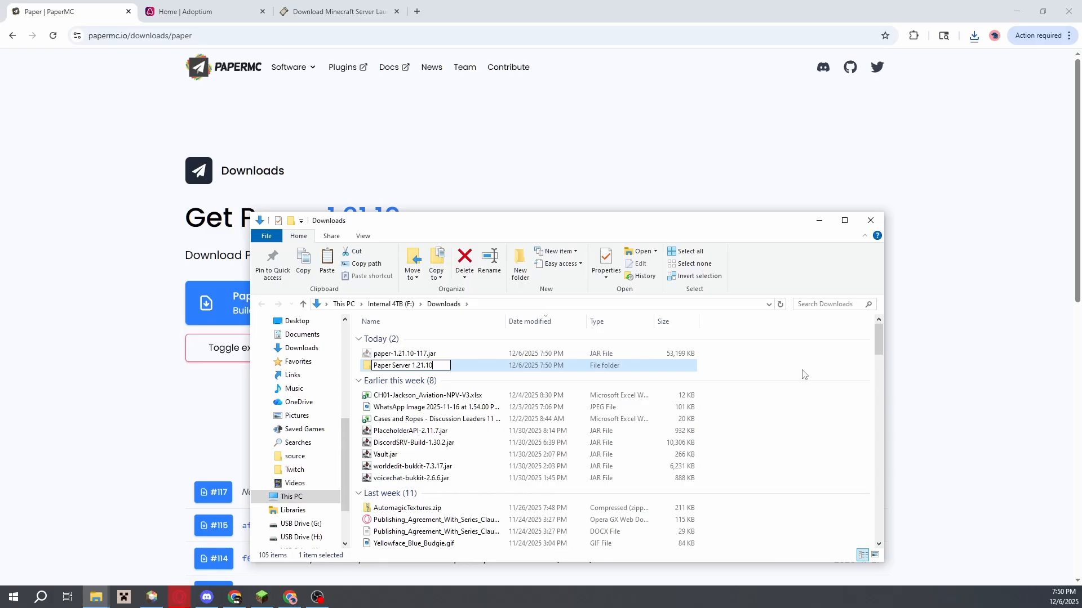
pyautogui.press('Return')
# - Open the Paper Server 1.21.10 folder and paste the cut Paper JAR file into it
pyautogui.press('Return')
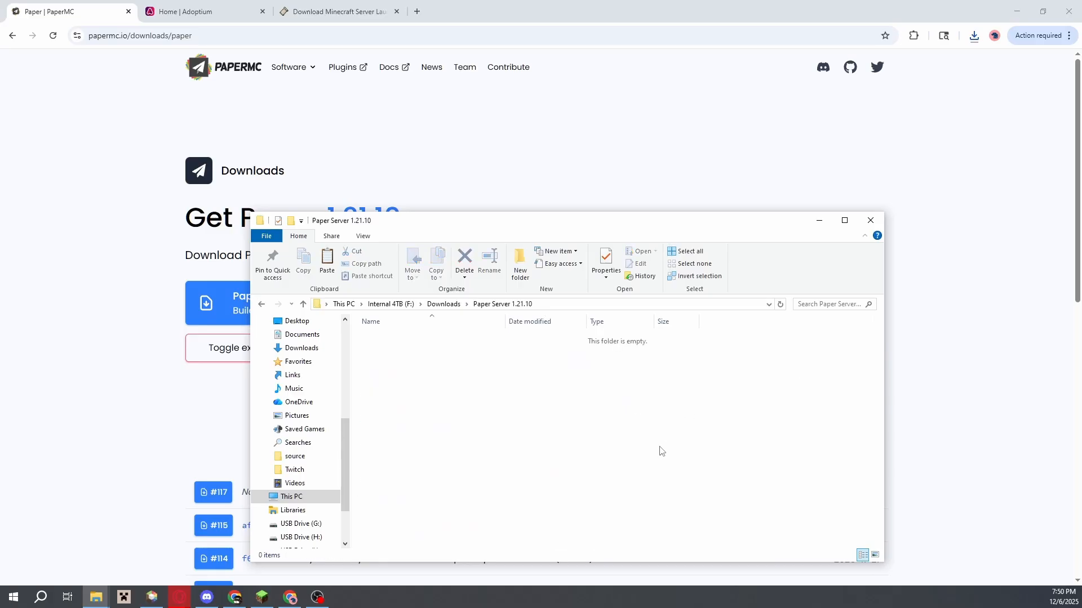
pyautogui.hotkey('ctrl', 'v')
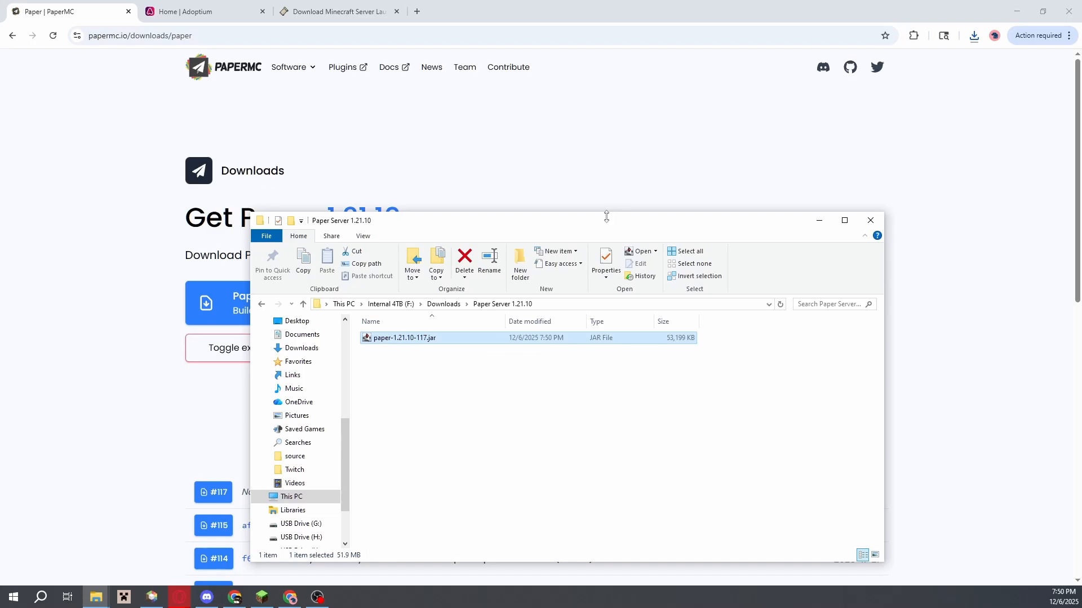
pyautogui.moveTo(600, 226); pyautogui.dragTo(575, 151)
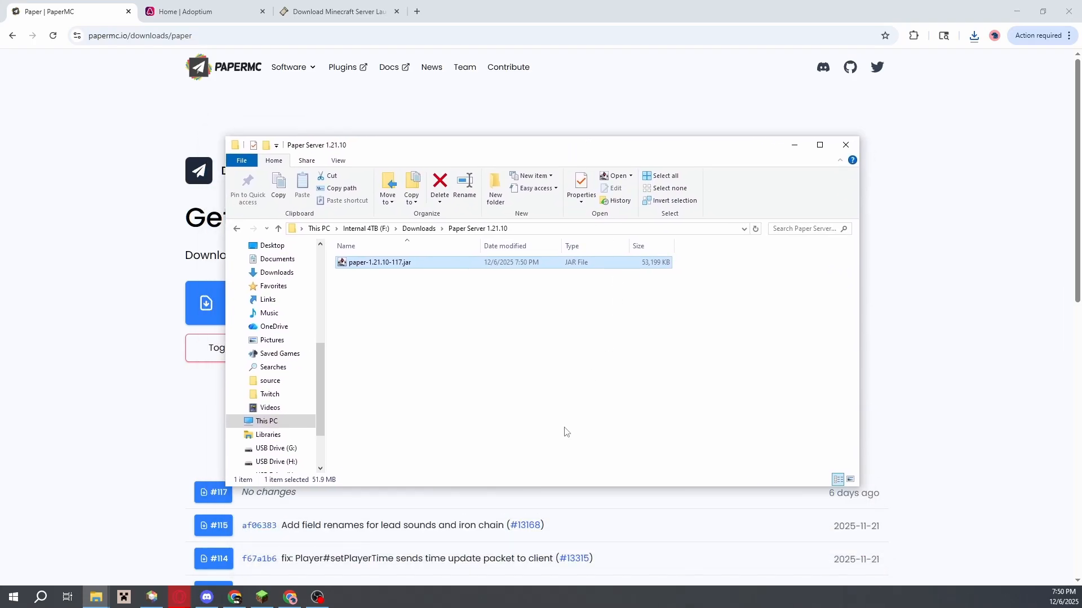
# - Switch to the Adoptium home page in Chrome and reveal its full web address
pyautogui.click(77, 331)
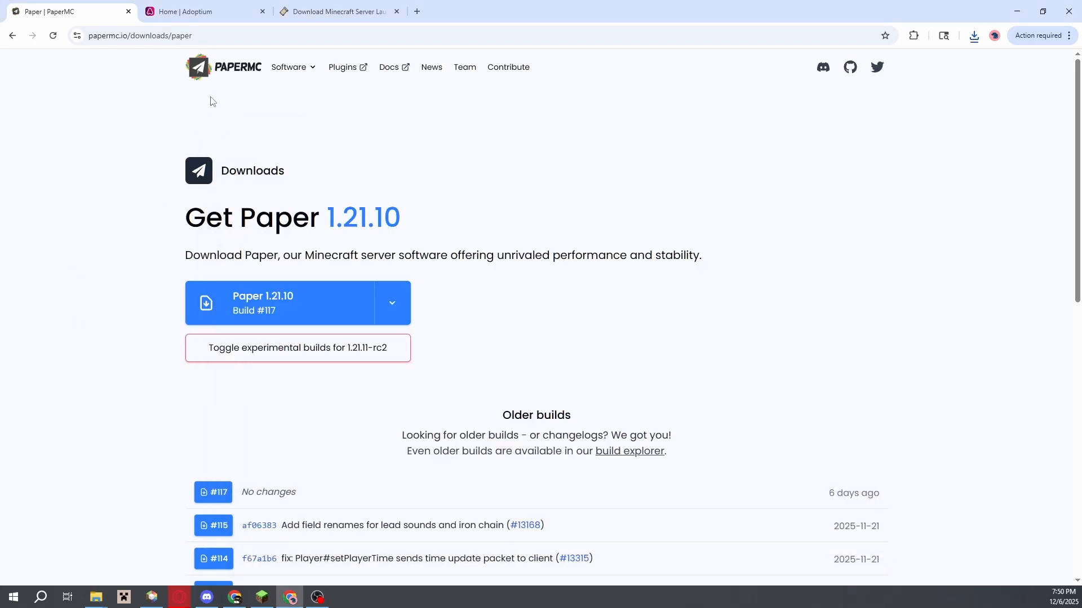
pyautogui.click(209, 11)
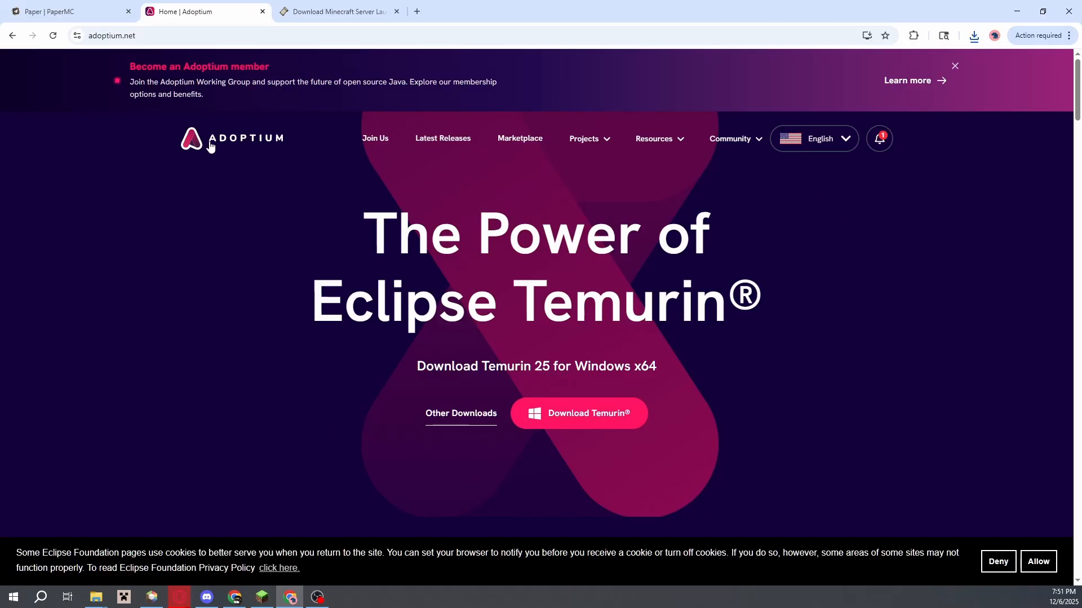
pyautogui.click(90, 36)
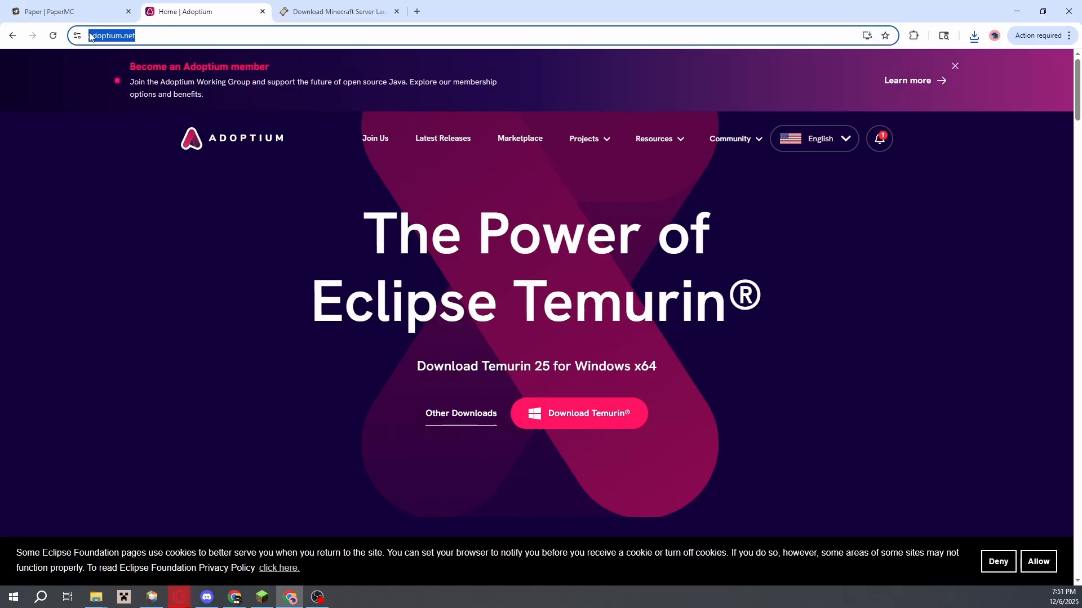
pyautogui.press('Right')
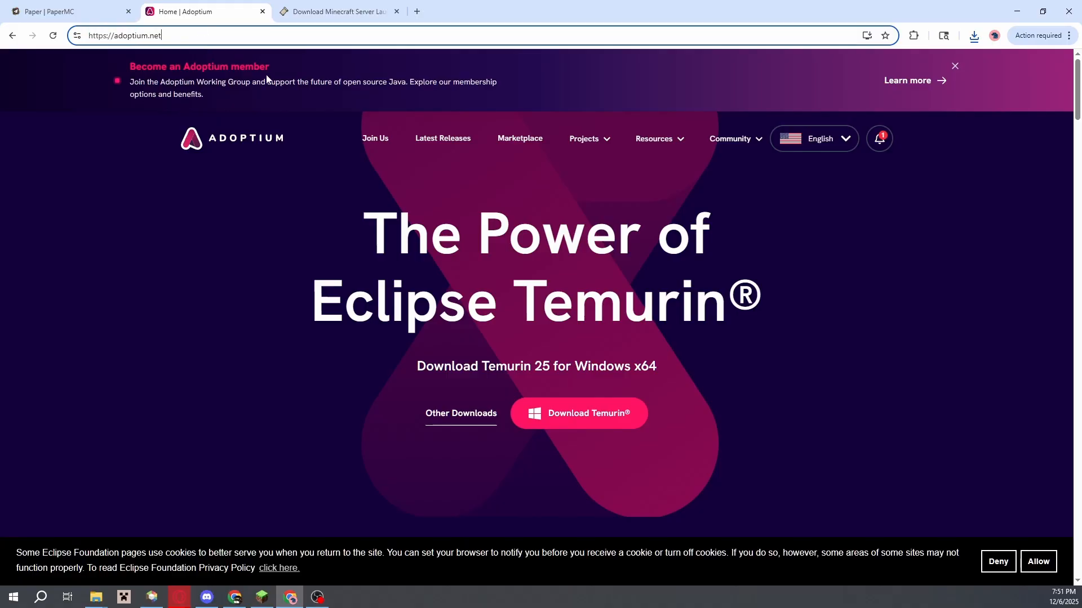
# - Look at the Paper JAR in the Paper Server 1.21.10 folder and return to the Adoptium page
pyautogui.moveTo(95, 597)
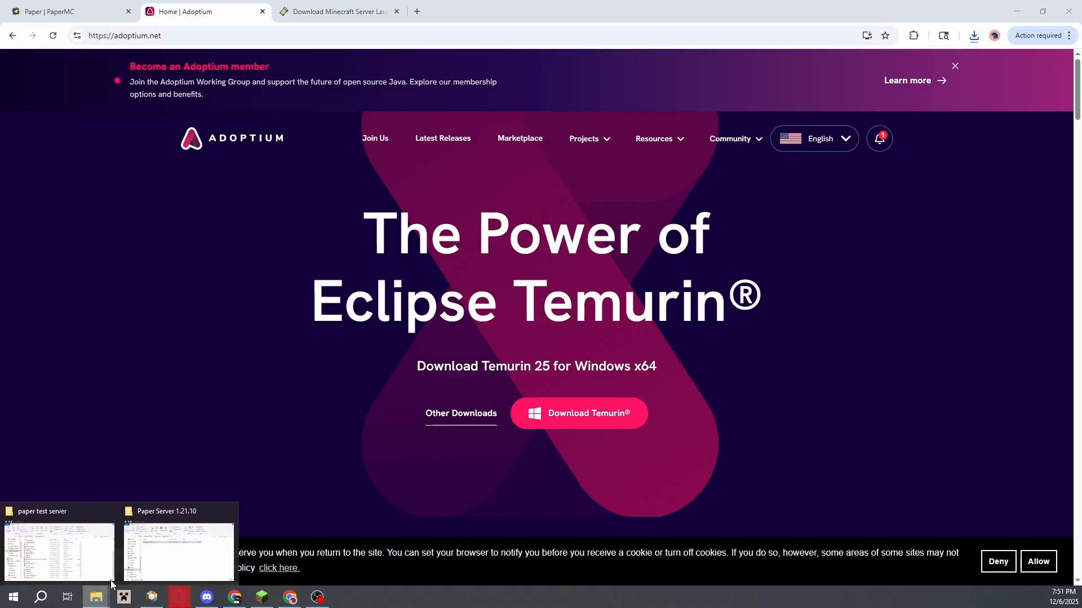
pyautogui.click(208, 538)
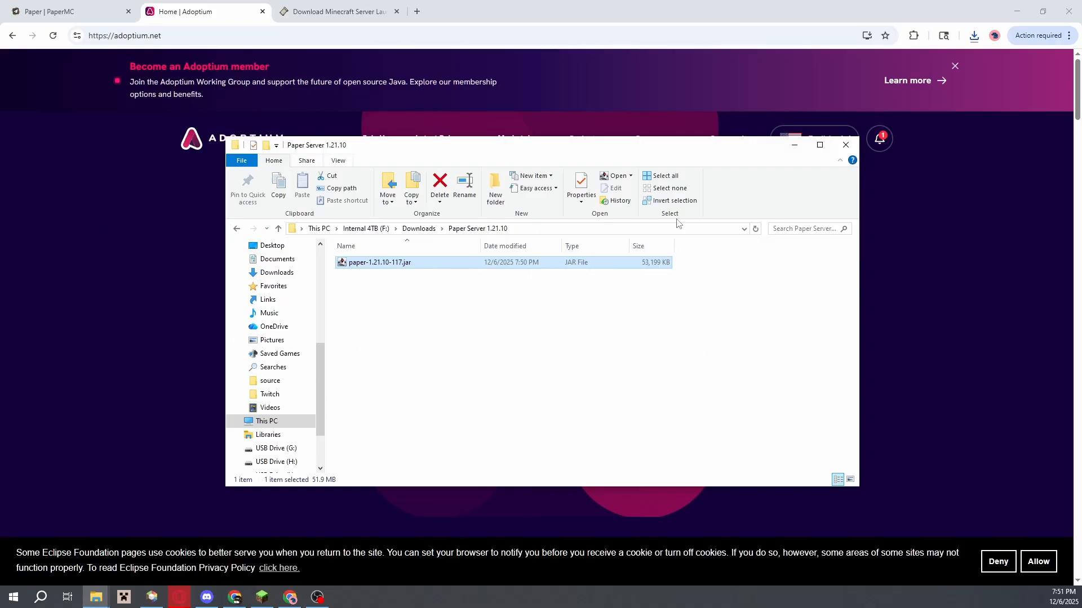
pyautogui.click(83, 304)
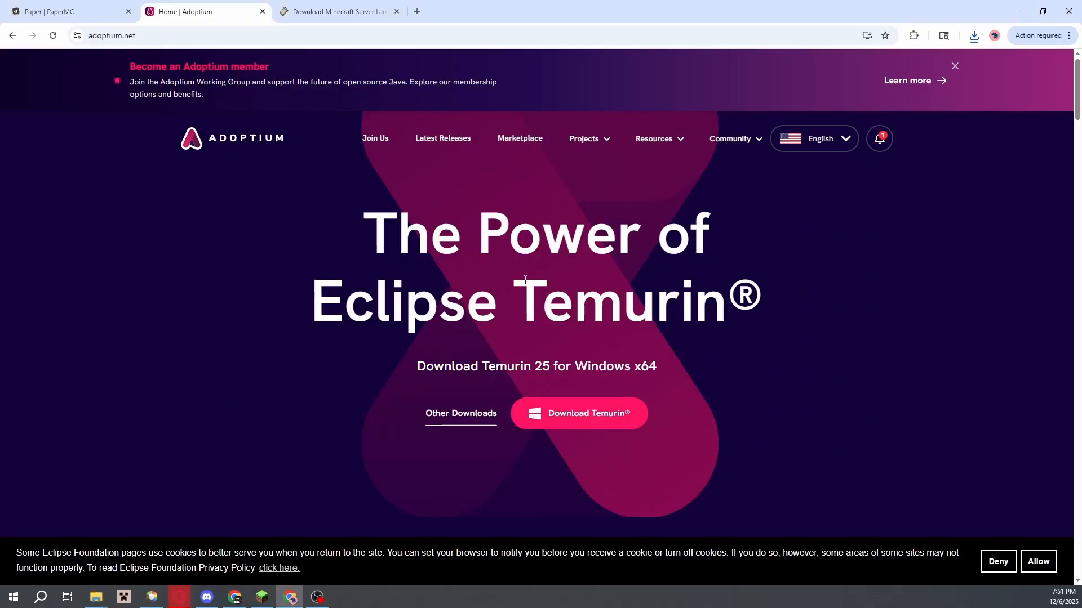
# - Start downloading Temurin 25 for Windows x64 from the Adoptium home page and cancel the download
pyautogui.scroll(-2, 783, 341)
pyautogui.scroll(2, 732, 356)
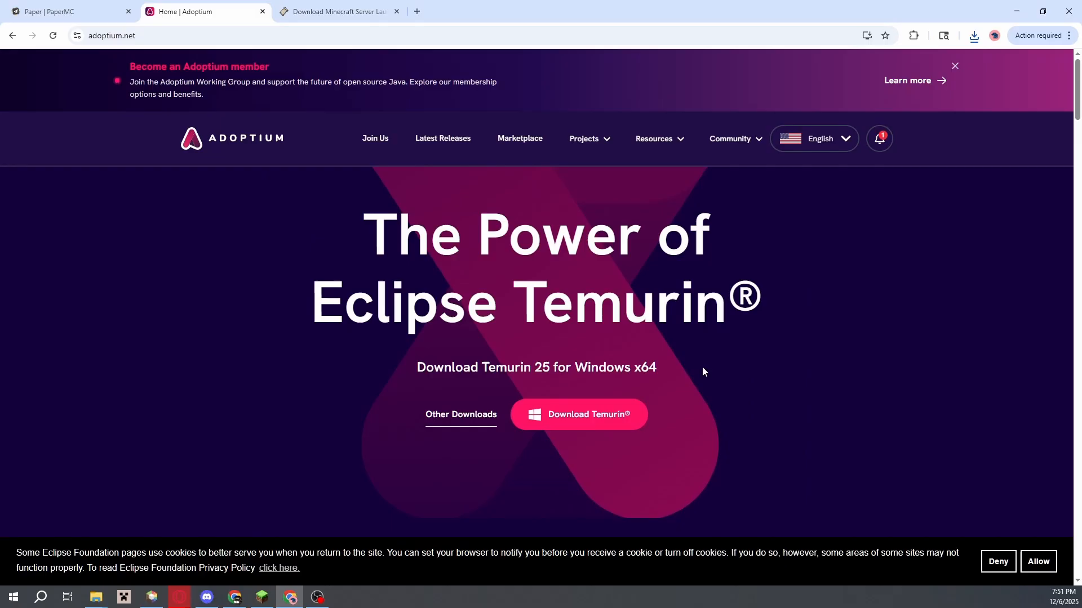
pyautogui.click(565, 416)
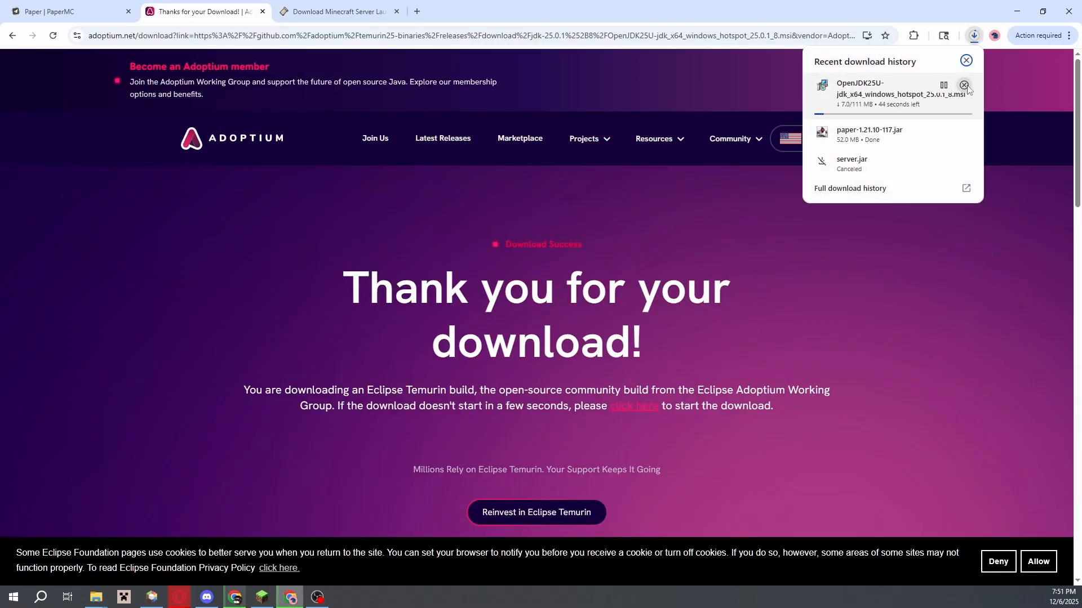
pyautogui.click(965, 89)
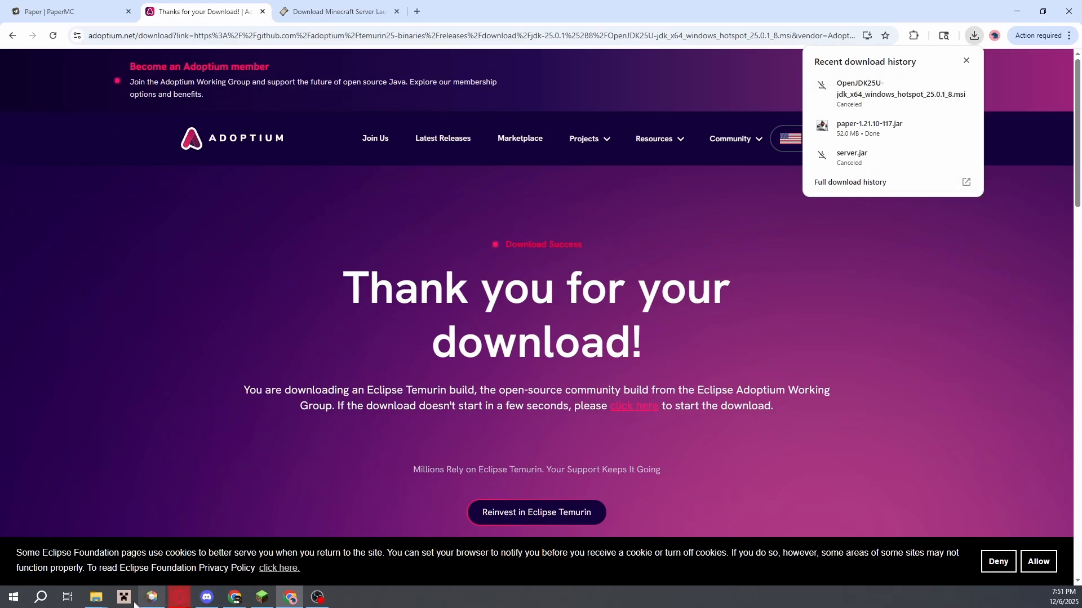
# - Switch to the Paper Server 1.21.10 folder in File Explorer and run paper-1.21.10-117.jar to generate the server files
pyautogui.click(95, 597)
pyautogui.click(147, 542)
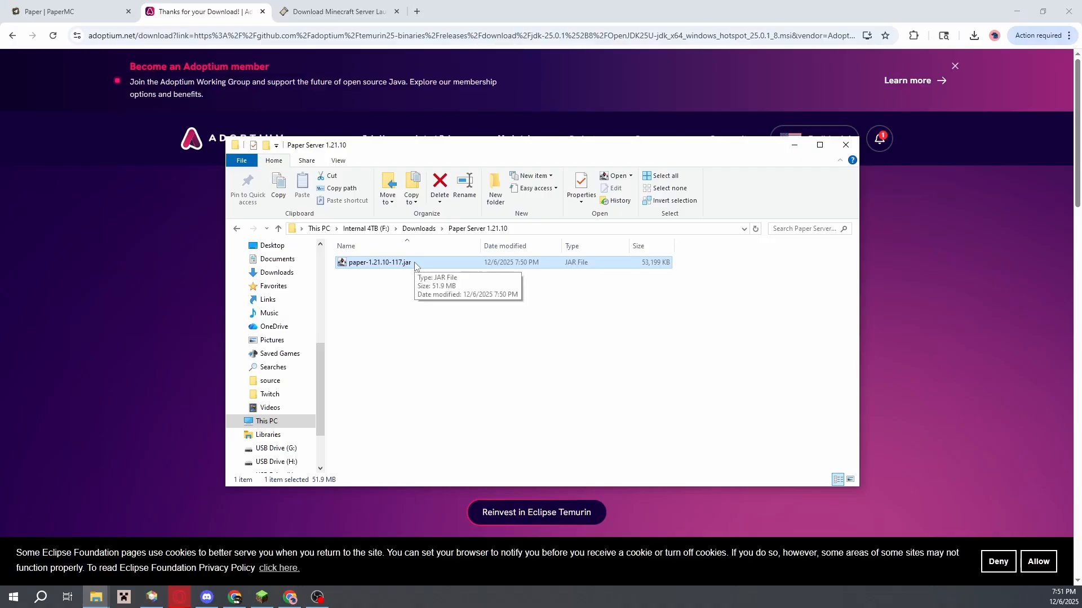
pyautogui.doubleClick(415, 263)
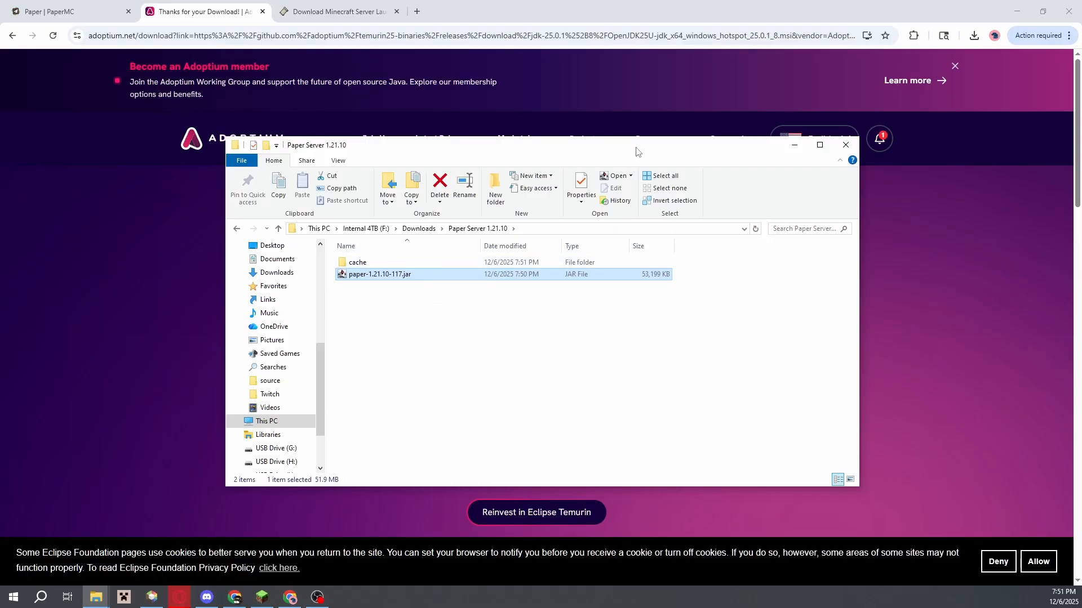
pyautogui.moveTo(637, 152); pyautogui.dragTo(591, 151)
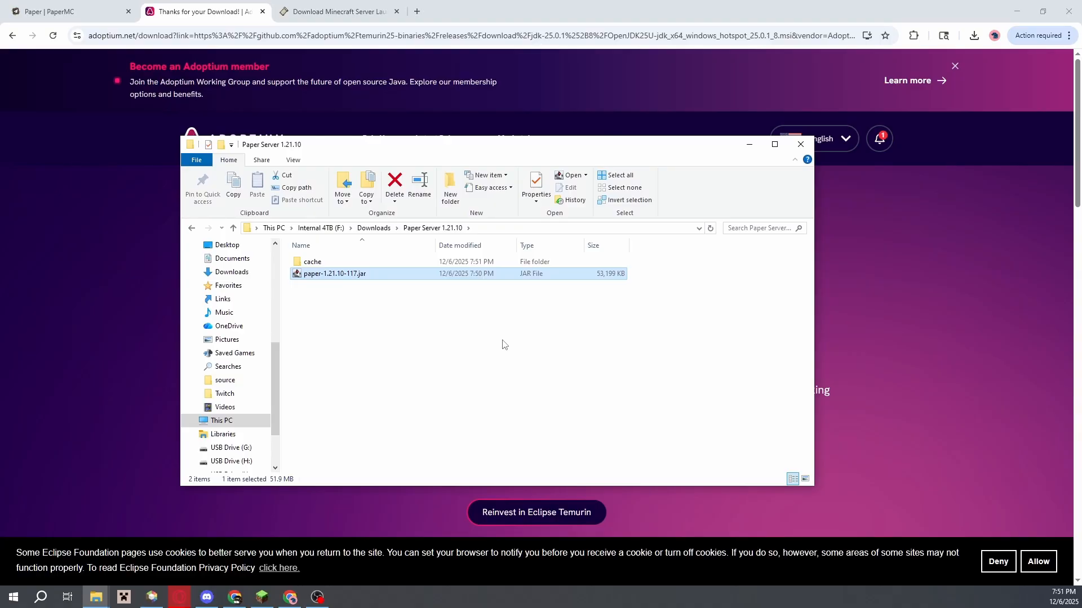
# - Examine the generated cache and libraries folders and return to the Paper Server 1.21.10 folder
pyautogui.doubleClick(325, 263)
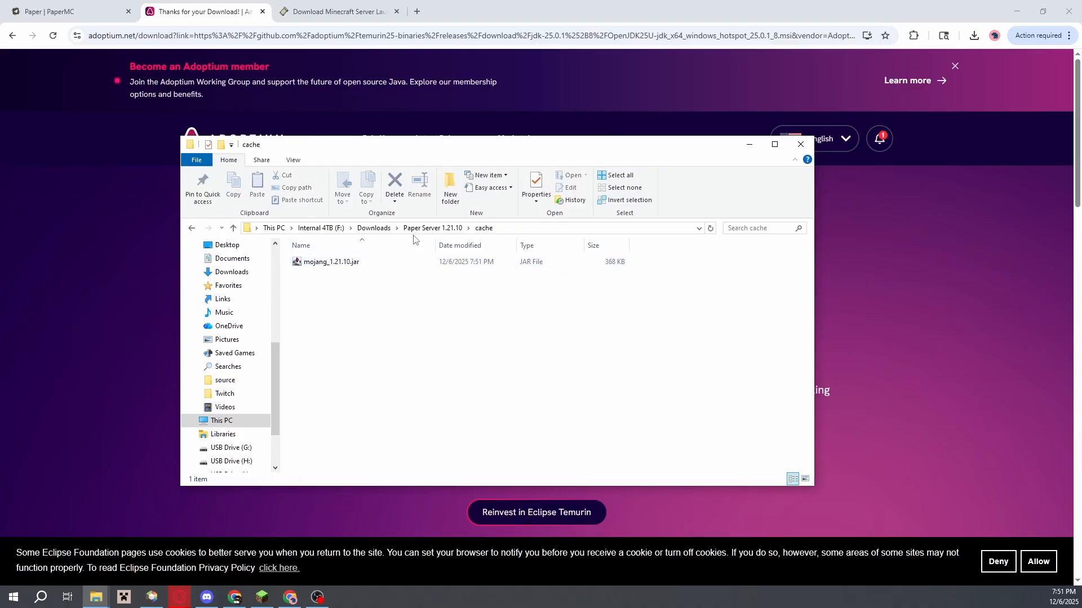
pyautogui.click(439, 229)
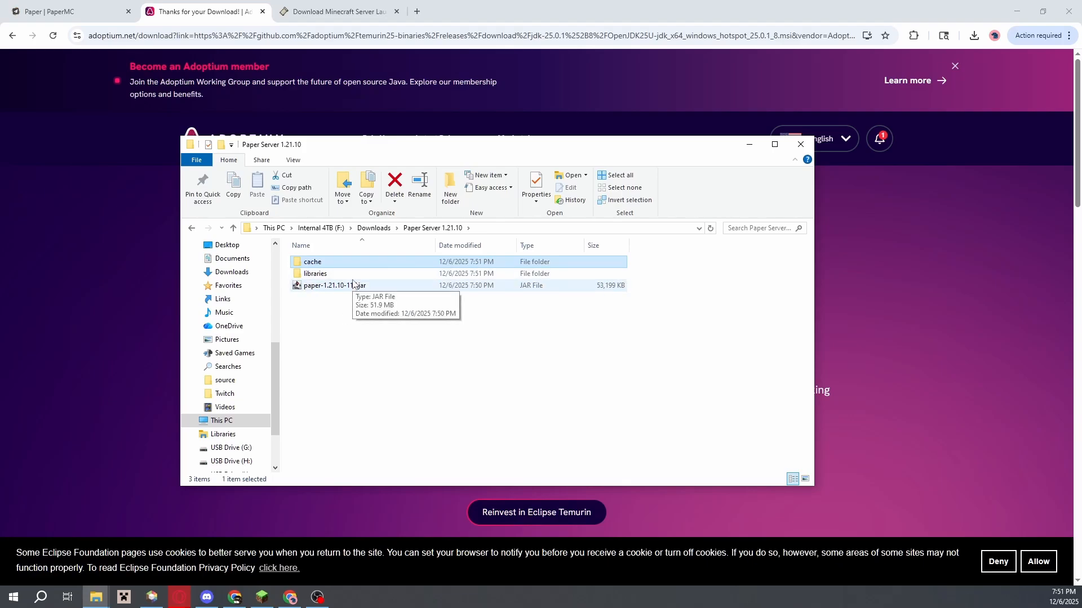
pyautogui.doubleClick(349, 275)
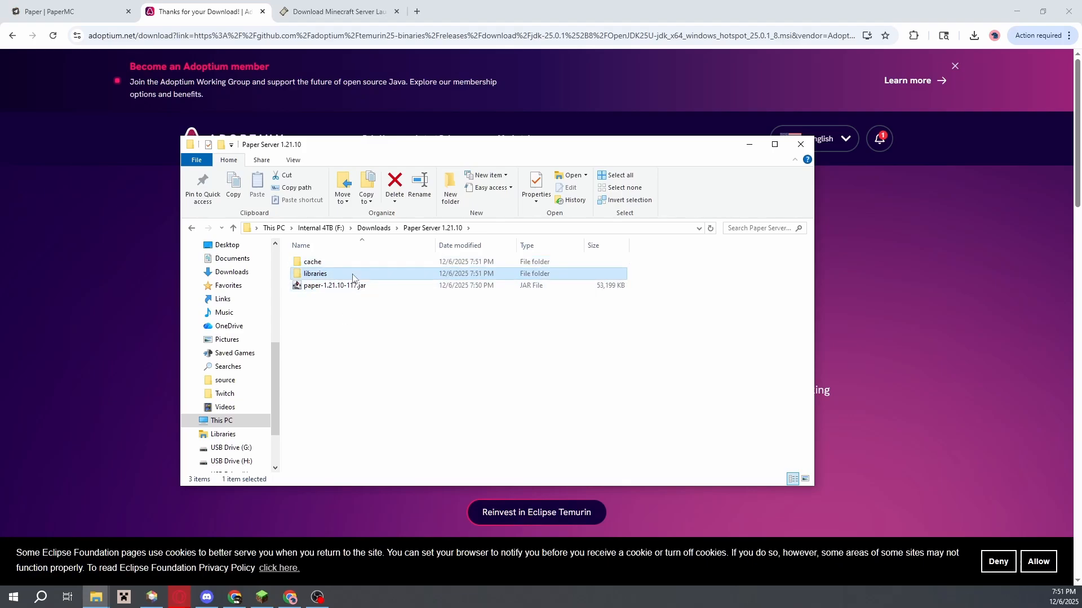
pyautogui.click(444, 231)
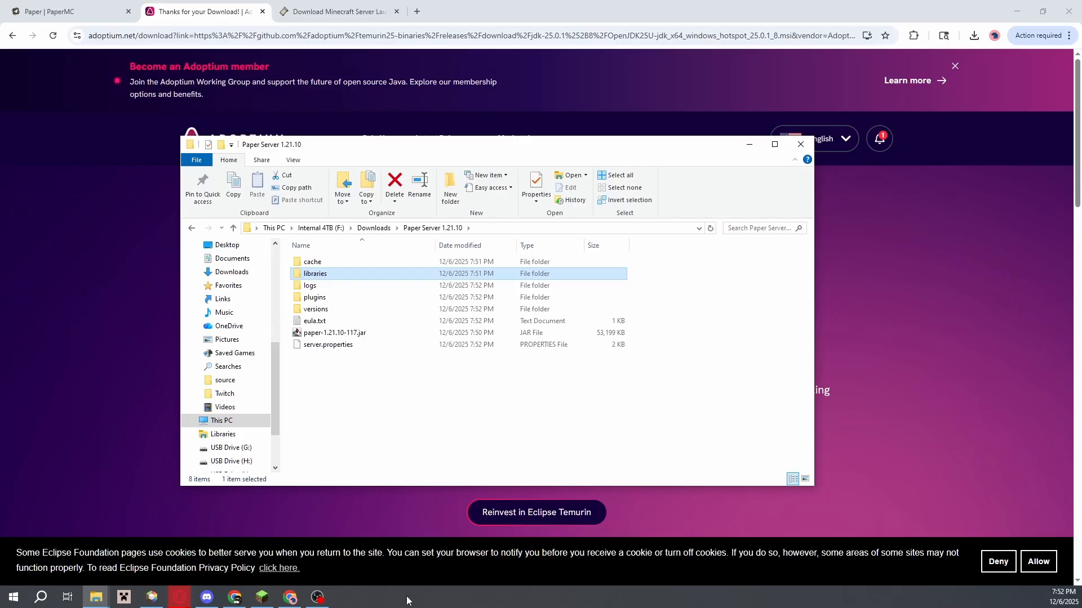
# - Check Task Manager for the processes running under OpenJDK Platform binary, then close it
pyautogui.rightClick(437, 598)
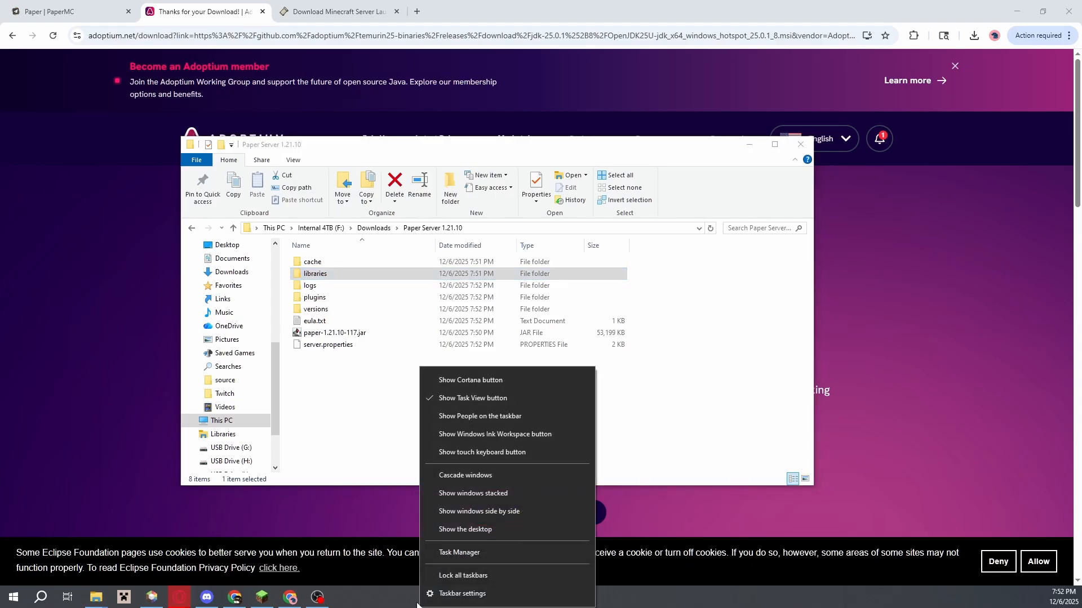
pyautogui.click(457, 548)
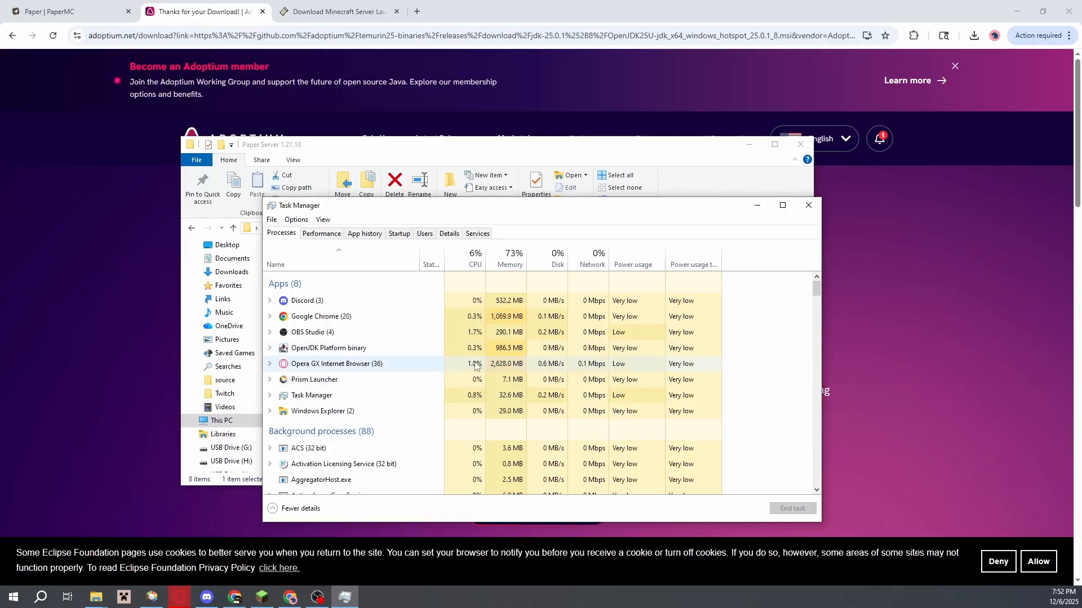
pyautogui.click(271, 348)
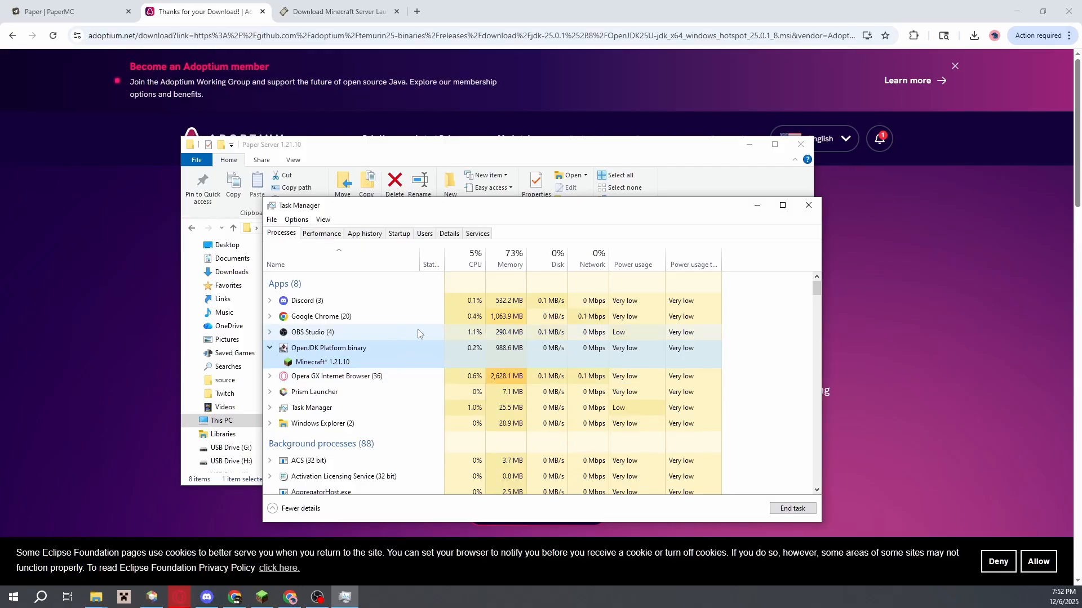
pyautogui.click(808, 205)
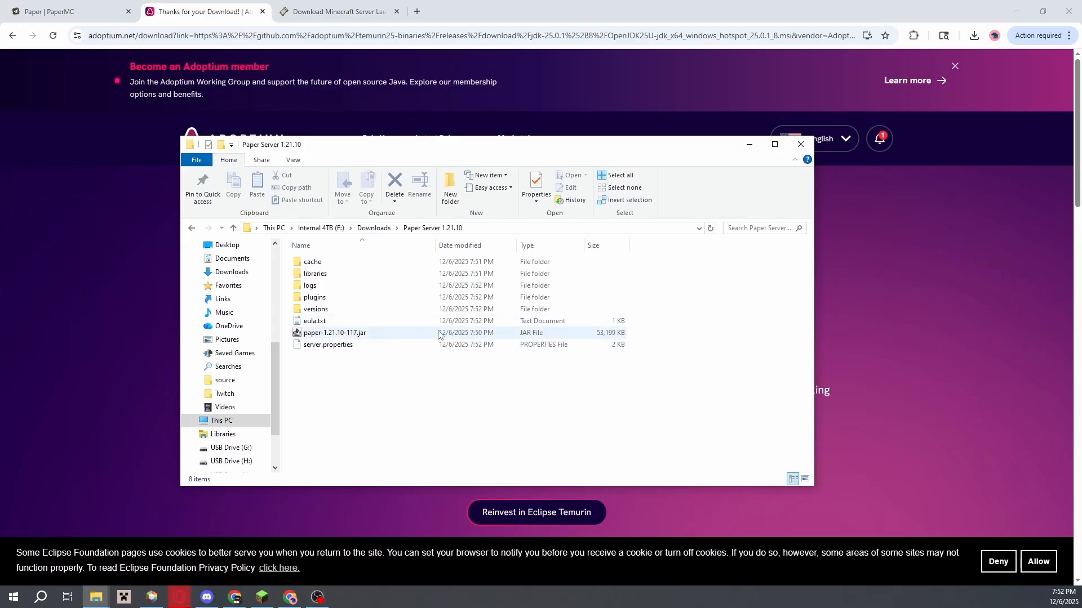
# - Accept the Minecraft EULA by setting eula=true in eula.txt, save the file and close it
pyautogui.doubleClick(329, 324)
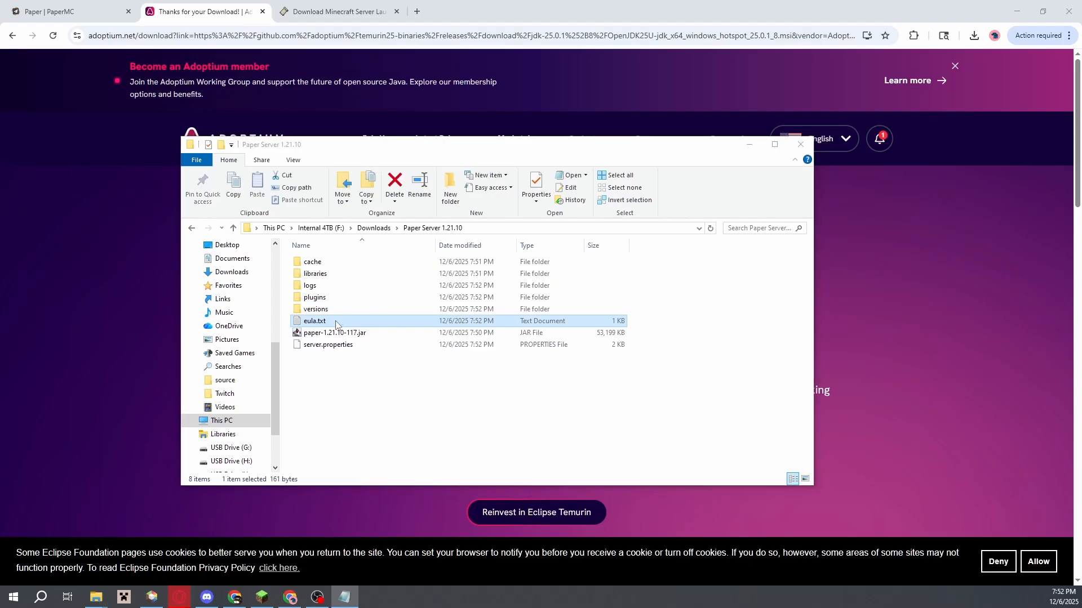
pyautogui.moveTo(772, 195); pyautogui.dragTo(445, 211)
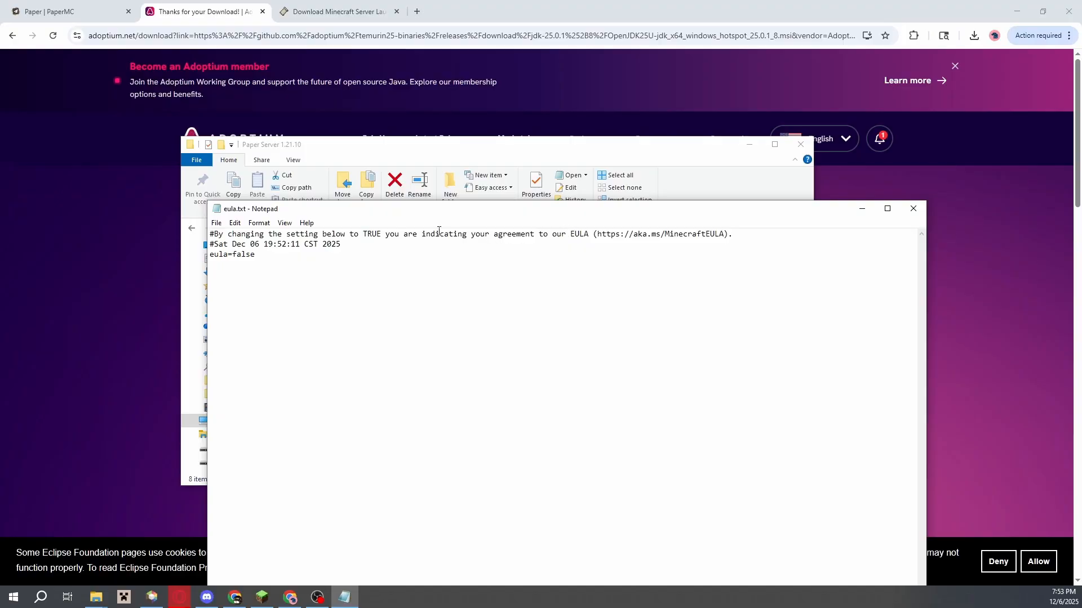
pyautogui.moveTo(413, 233); pyautogui.dragTo(640, 246)
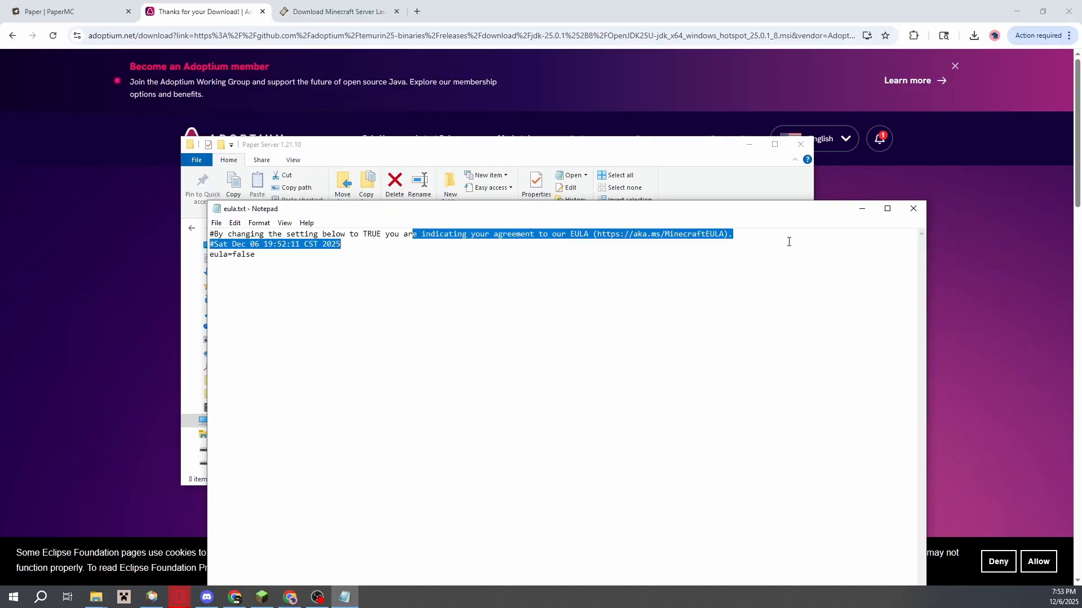
pyautogui.moveTo(789, 242); pyautogui.dragTo(466, 236)
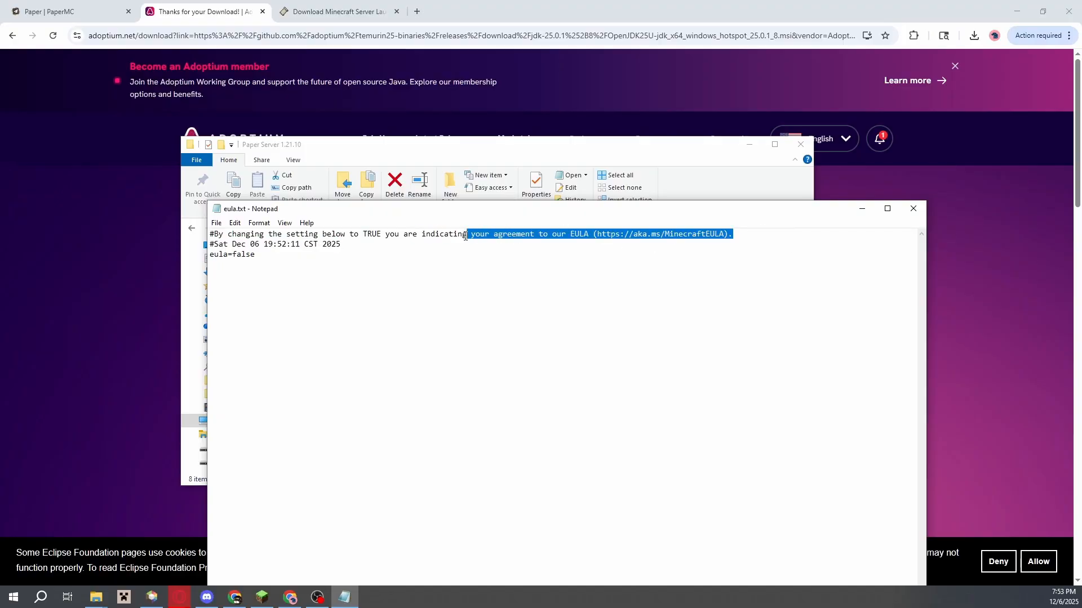
pyautogui.click(465, 236)
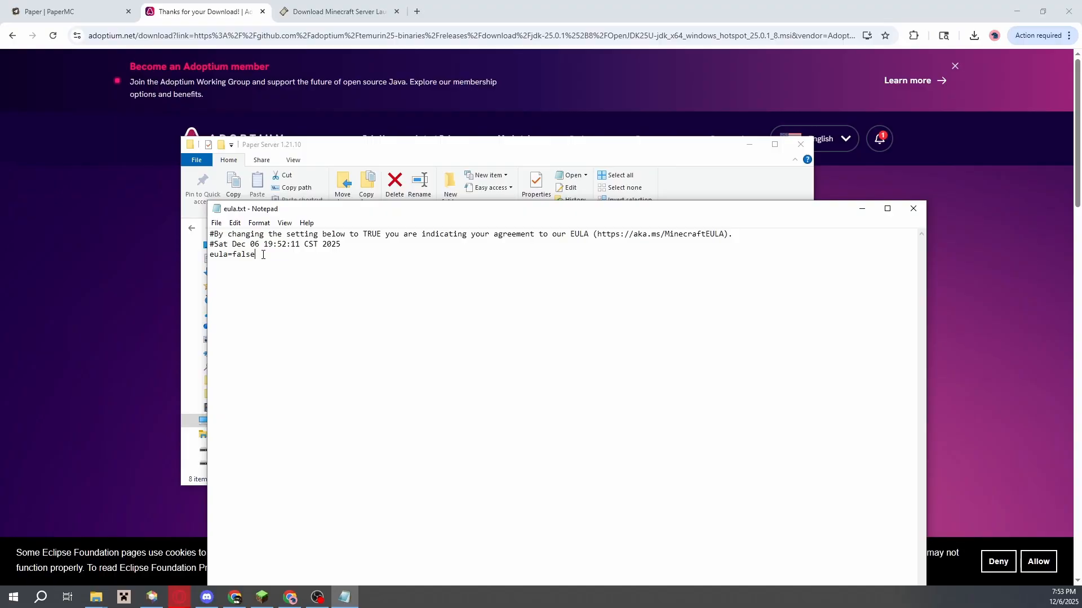
pyautogui.press('BackSpace')
pyautogui.press('BackSpace')
pyautogui.press('BackSpace')
pyautogui.click(217, 223)
pyautogui.click(234, 273)
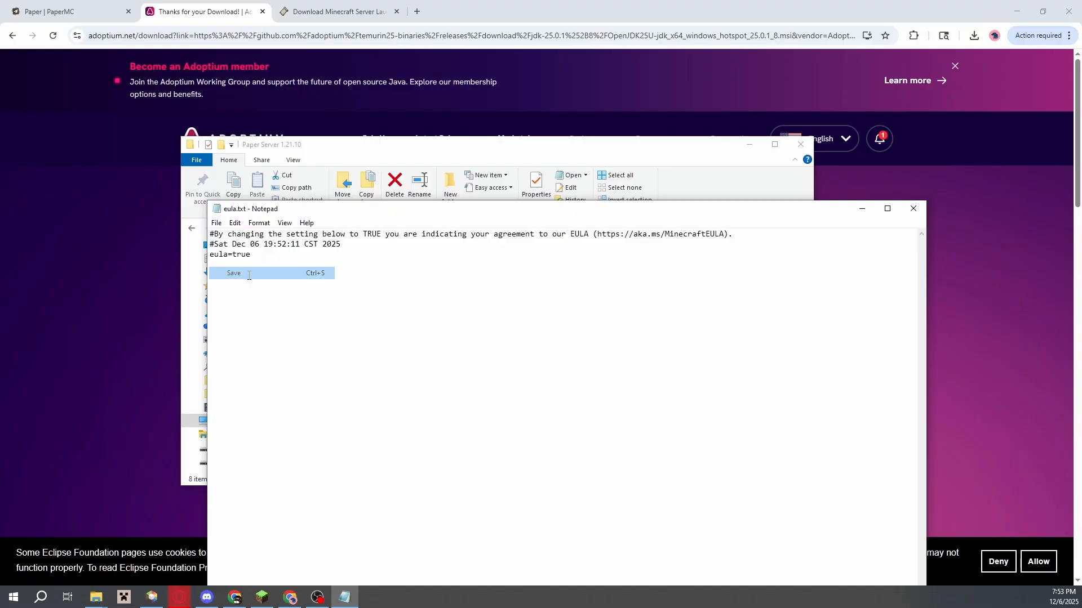
pyautogui.click(909, 210)
# - Run paper-1.21.10-117.jar again and allow OpenJDK Platform binary through the Windows Defender Firewall
pyautogui.doubleClick(350, 333)
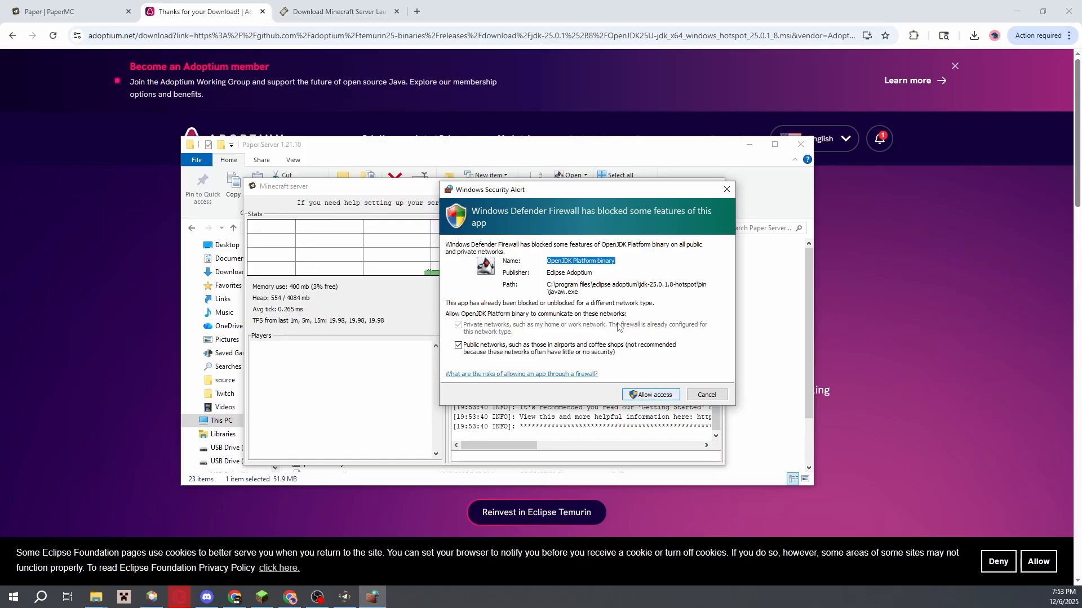
pyautogui.moveTo(548, 261); pyautogui.dragTo(572, 259)
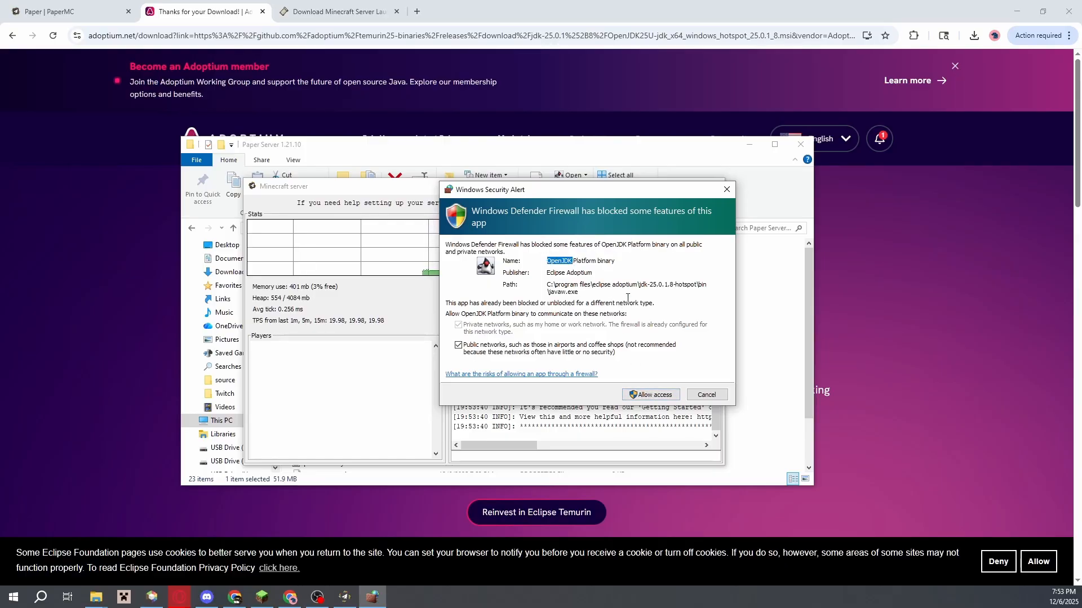
pyautogui.click(600, 274)
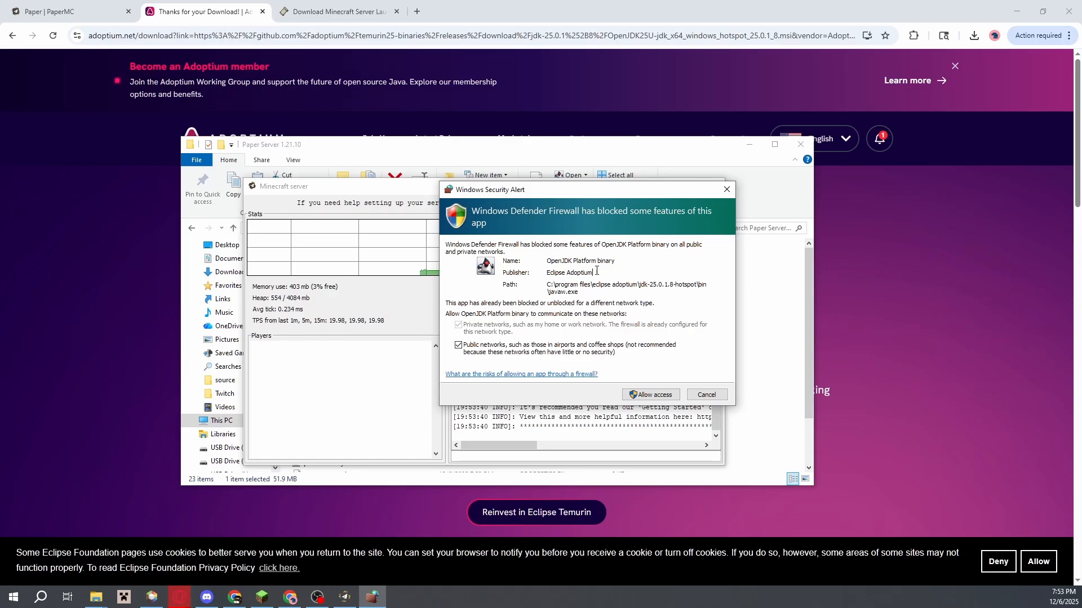
pyautogui.moveTo(598, 272); pyautogui.dragTo(541, 271)
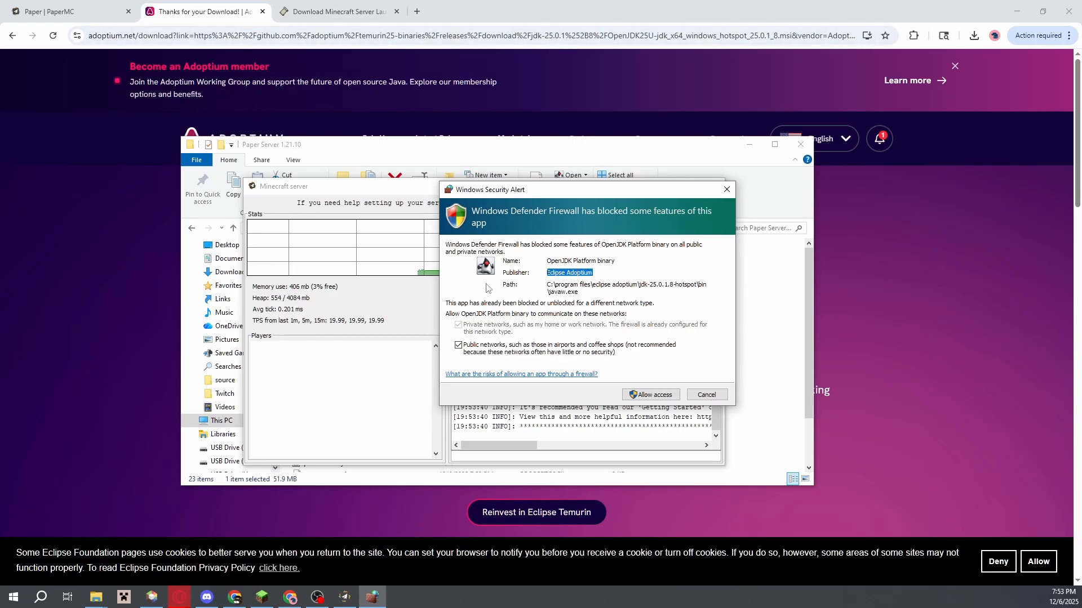
pyautogui.click(654, 397)
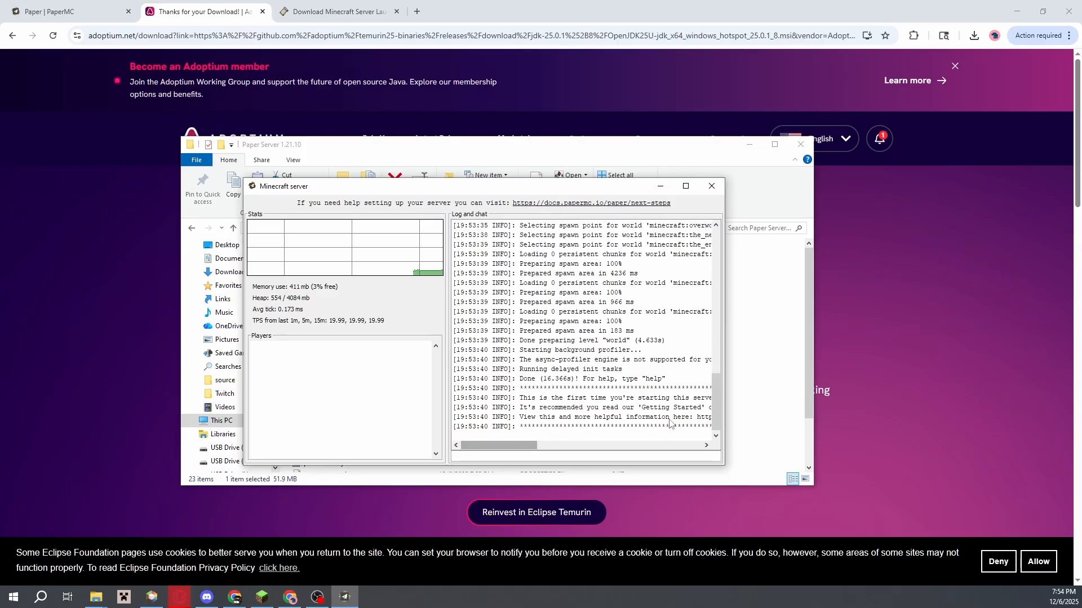
# - Widen the Minecraft server window and read the startup messages in its log
pyautogui.moveTo(725, 465); pyautogui.dragTo(782, 468)
pyautogui.moveTo(774, 416); pyautogui.dragTo(727, 460)
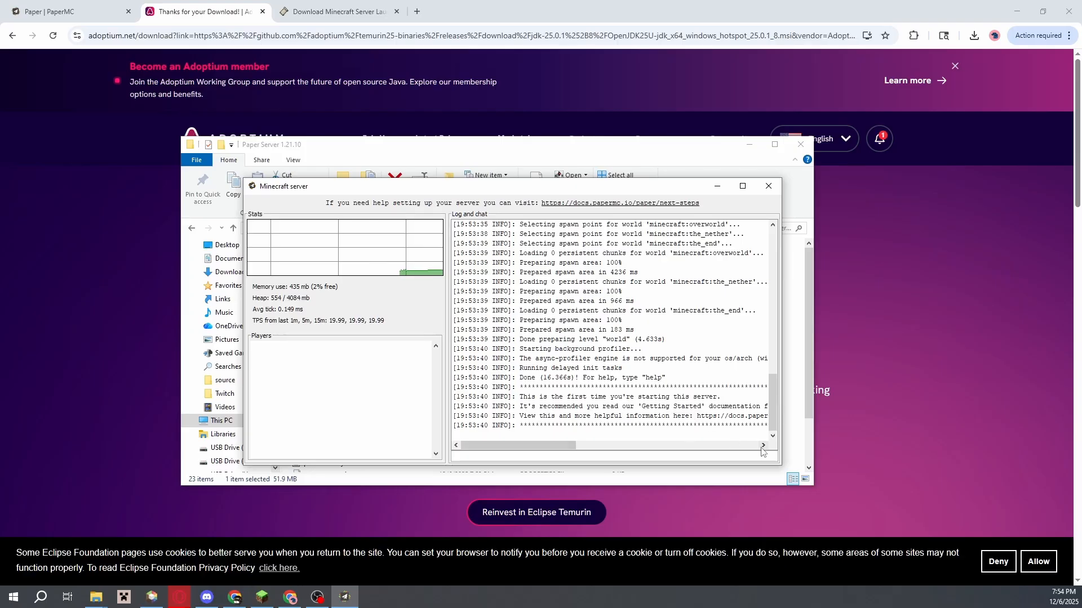
pyautogui.moveTo(783, 462); pyautogui.dragTo(846, 463)
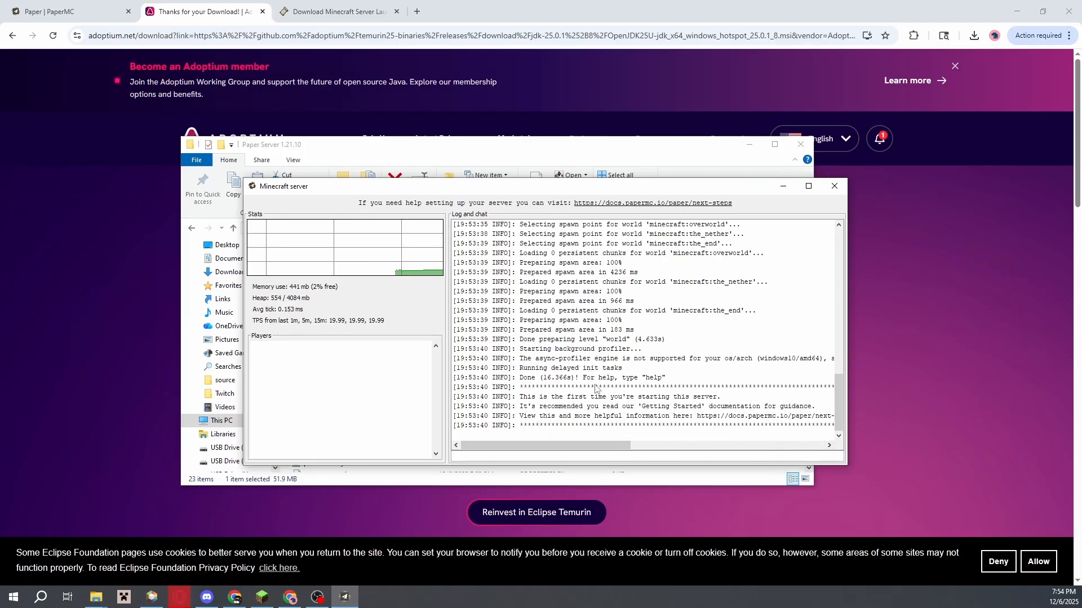
pyautogui.scroll(3, 648, 394)
pyautogui.scroll(-3, 788, 406)
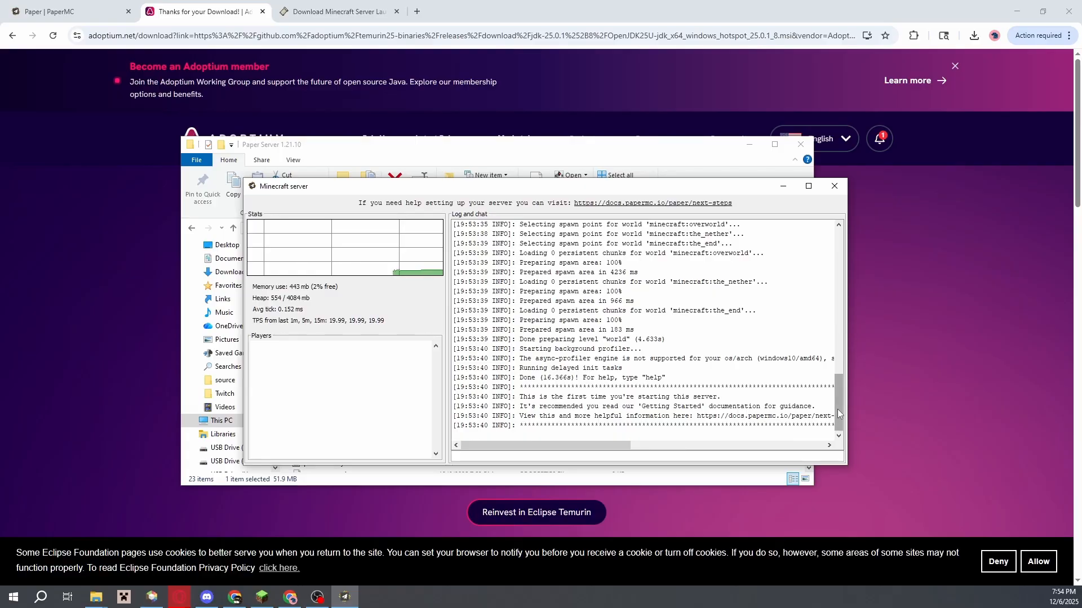
pyautogui.moveTo(837, 414)
pyautogui.mouseDown()
pyautogui.moveTo(835, 370)
pyautogui.moveTo(837, 420)
pyautogui.mouseUp()
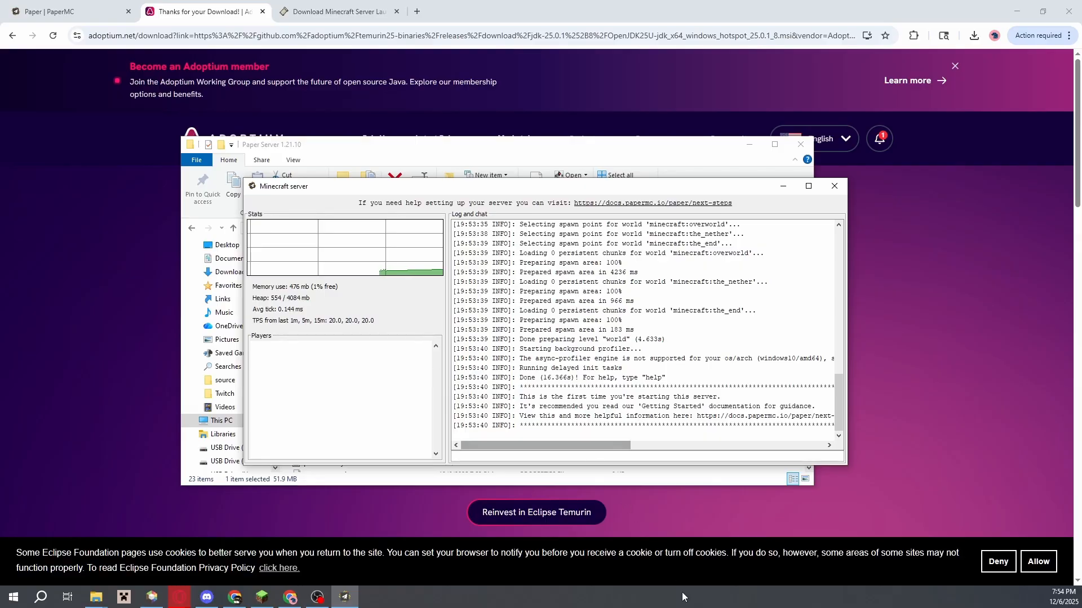
# - Open the Wi-Fi connection's details in the Windows Network & Internet settings and find its Properties section
pyautogui.rightClick(703, 596)
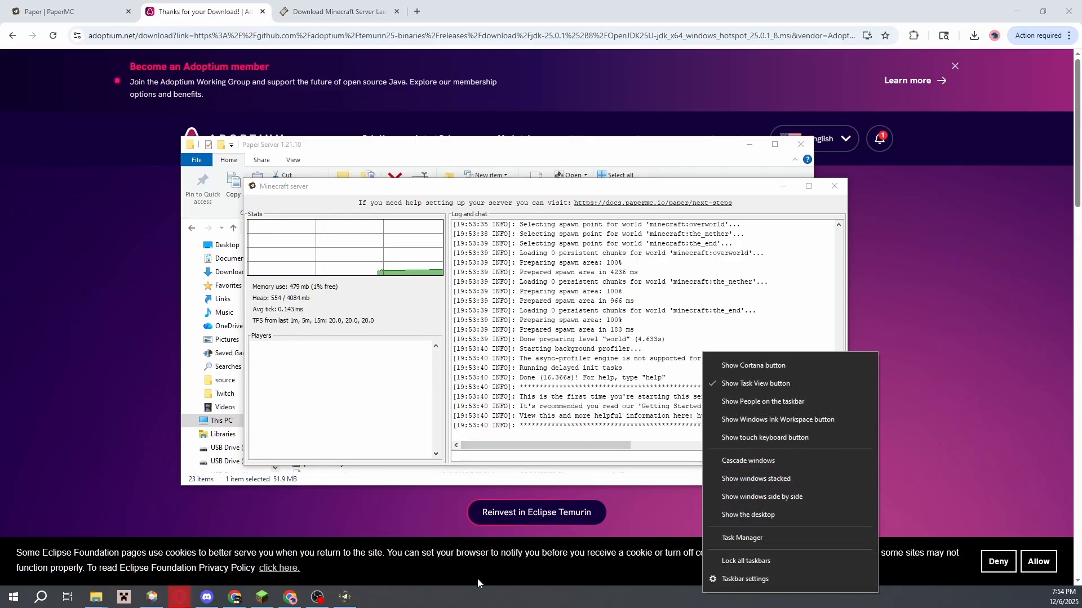
pyautogui.click(518, 580)
pyautogui.click(419, 301)
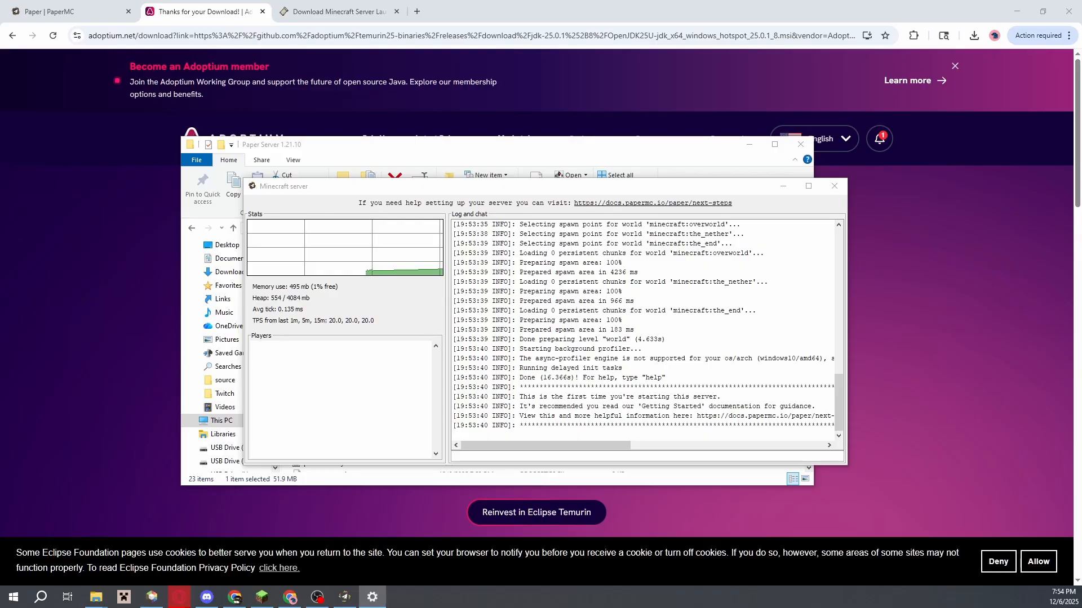
pyautogui.scroll(-3, 610, 396)
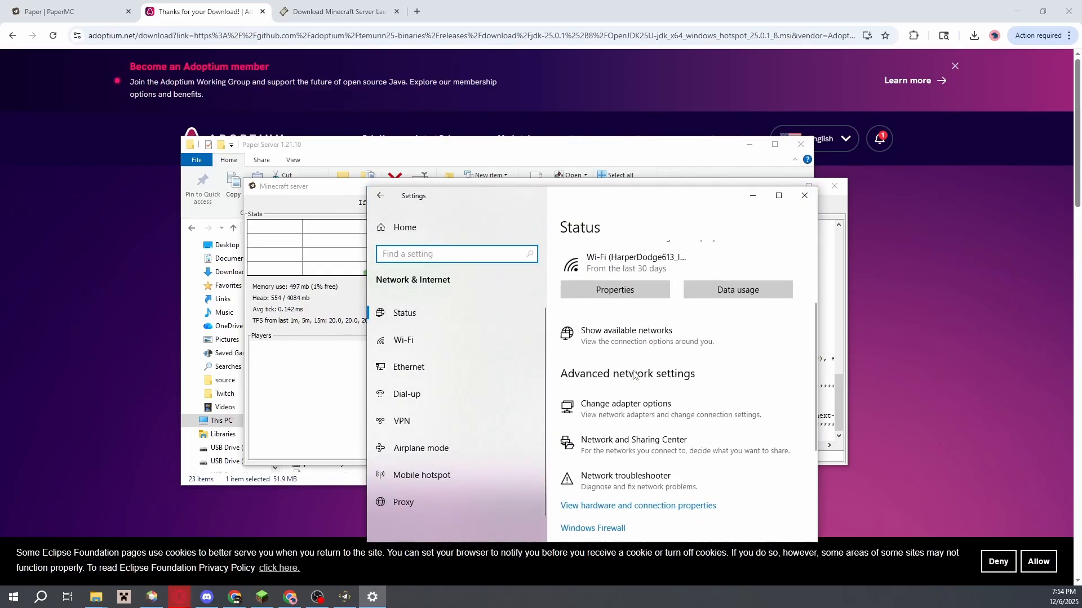
pyautogui.click(656, 260)
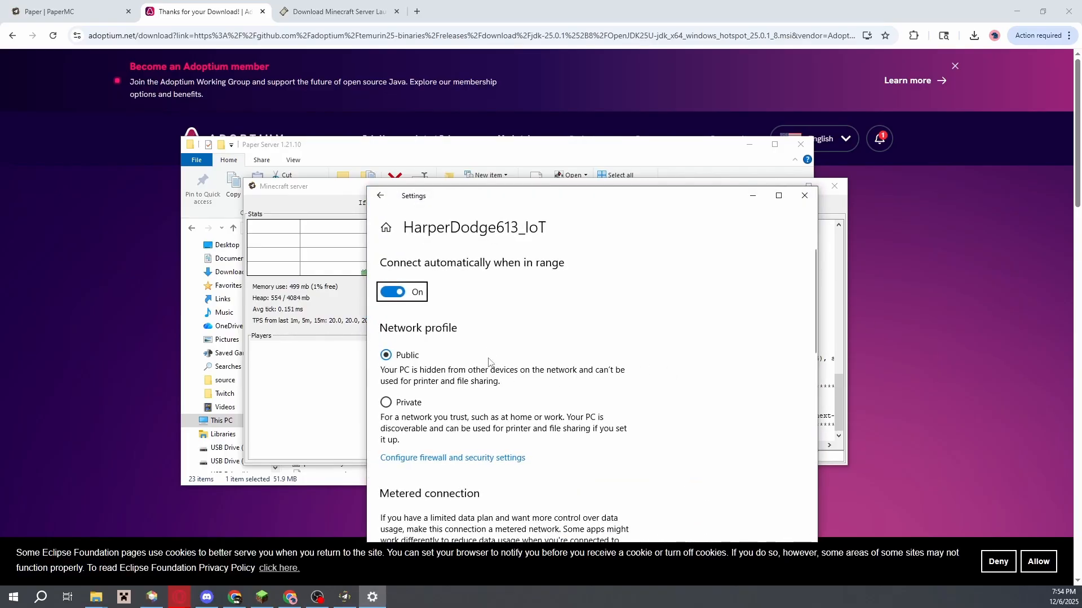
pyautogui.scroll(-6, 502, 383)
pyautogui.scroll(-4, 498, 398)
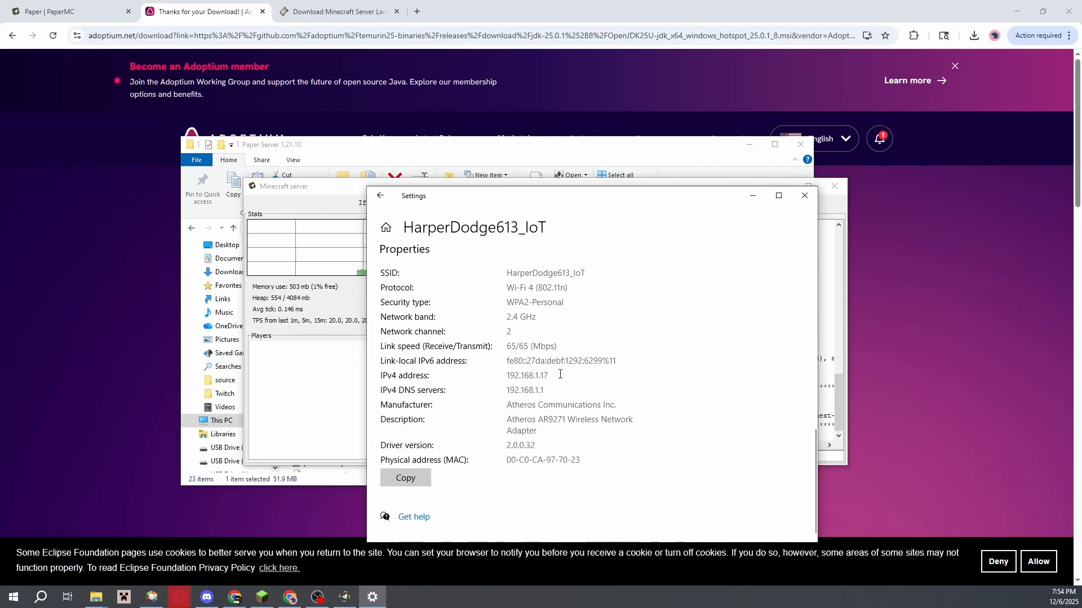
# - Highlight the PC's IPv4 address in the Wi-Fi properties and close Settings
pyautogui.moveTo(559, 375); pyautogui.dragTo(503, 376)
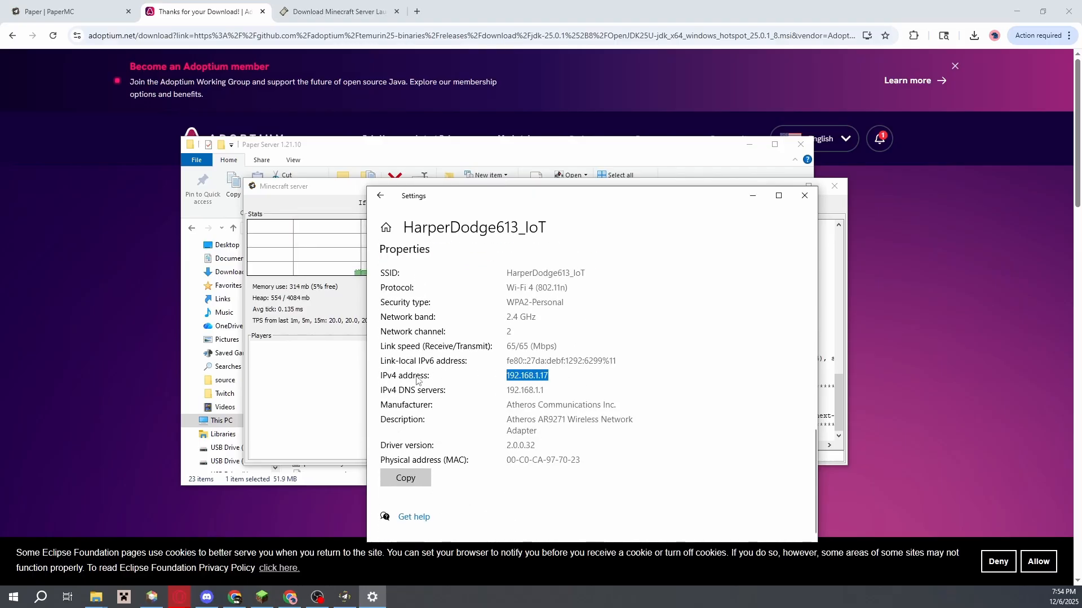
pyautogui.doubleClick(523, 376)
pyautogui.moveTo(562, 374); pyautogui.dragTo(498, 379)
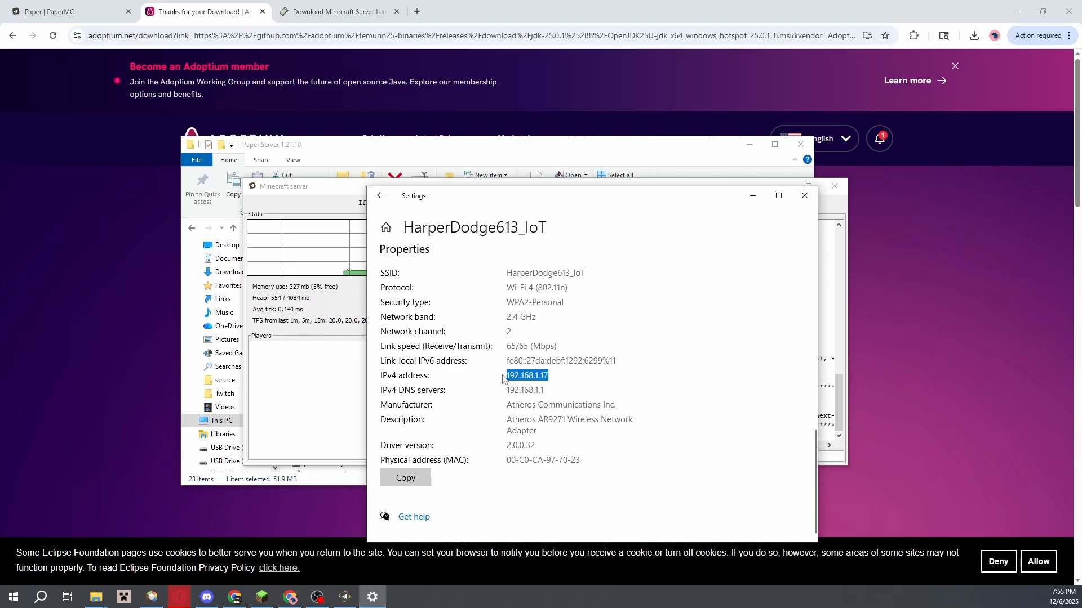
pyautogui.click(510, 377)
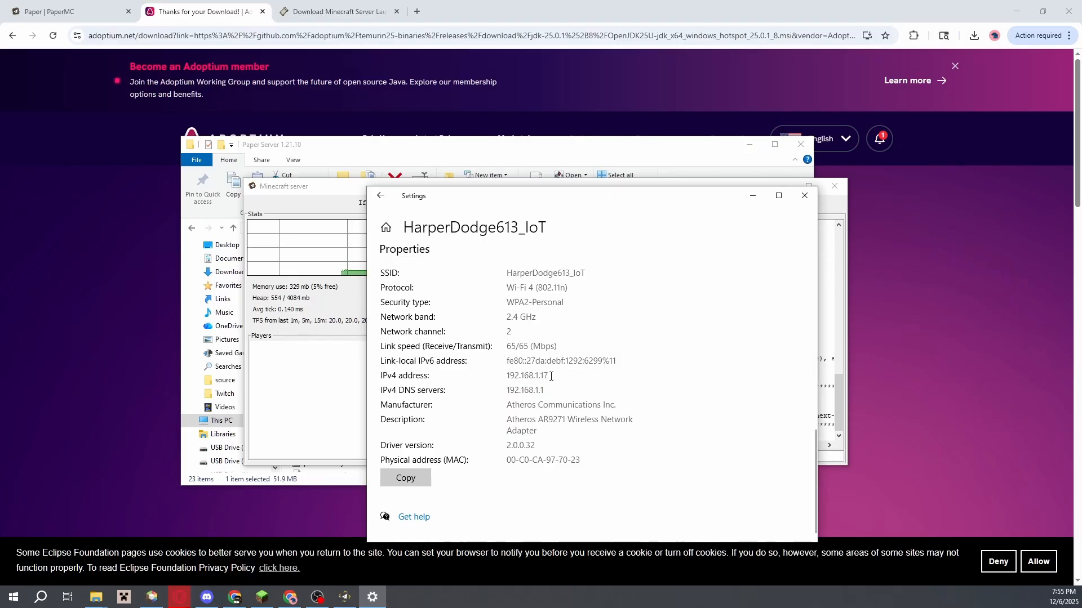
pyautogui.moveTo(540, 376); pyautogui.dragTo(497, 378)
pyautogui.click(511, 379)
pyautogui.click(497, 378)
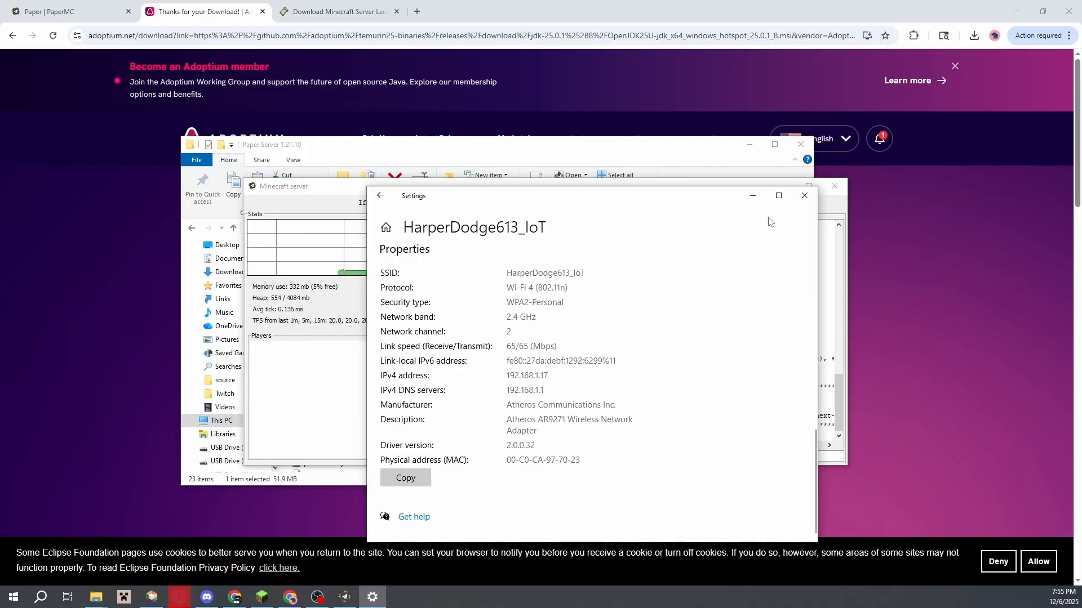
pyautogui.click(804, 196)
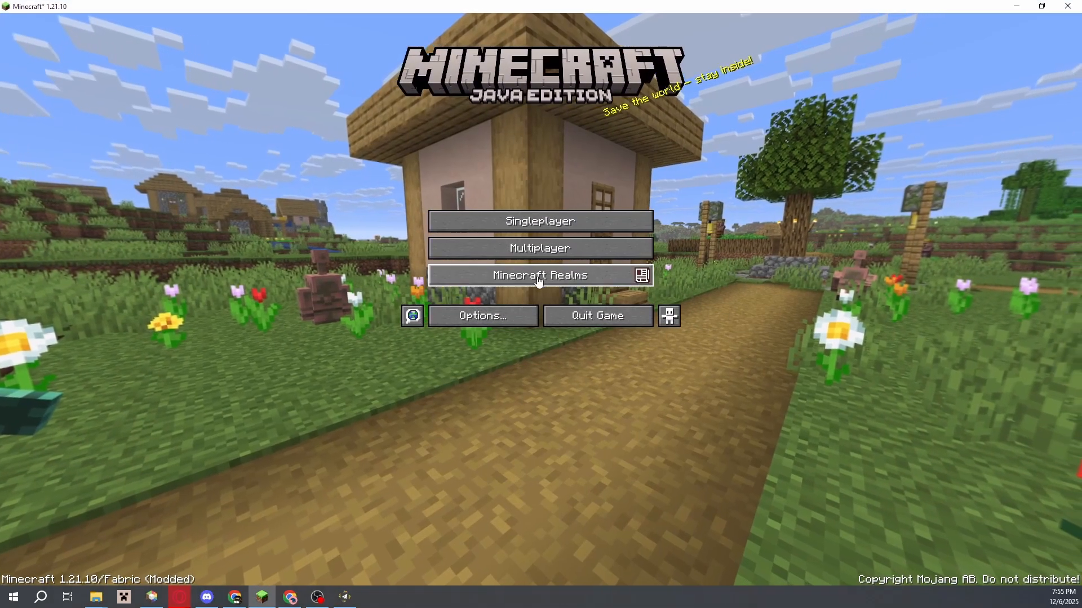
# - Switch to Minecraft, try to join the server by direct connection to 192.168.1.17, and return to the title screen
pyautogui.click(532, 253)
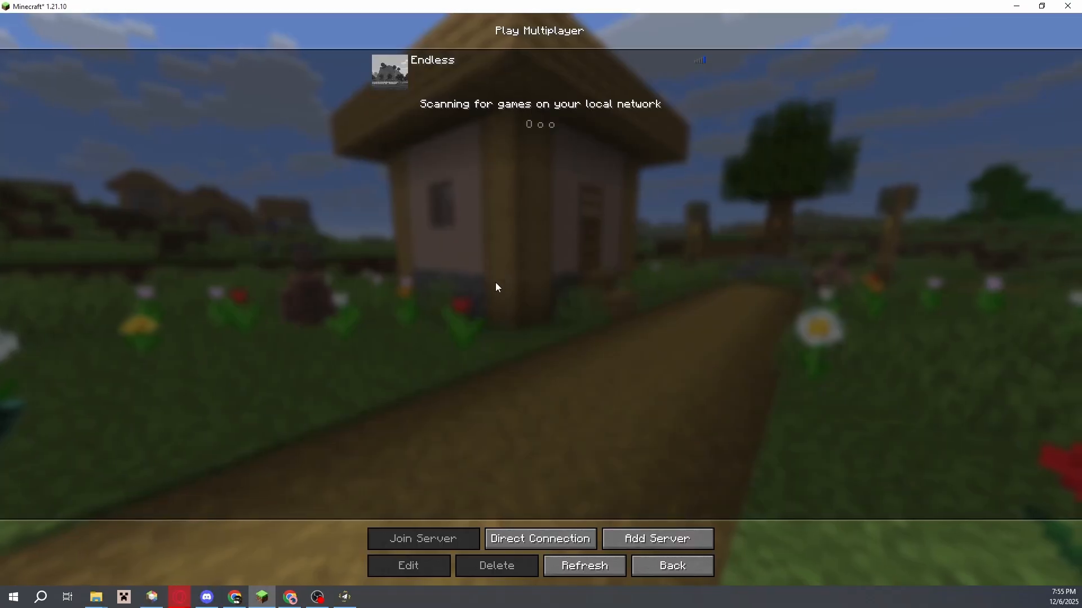
pyautogui.click(537, 539)
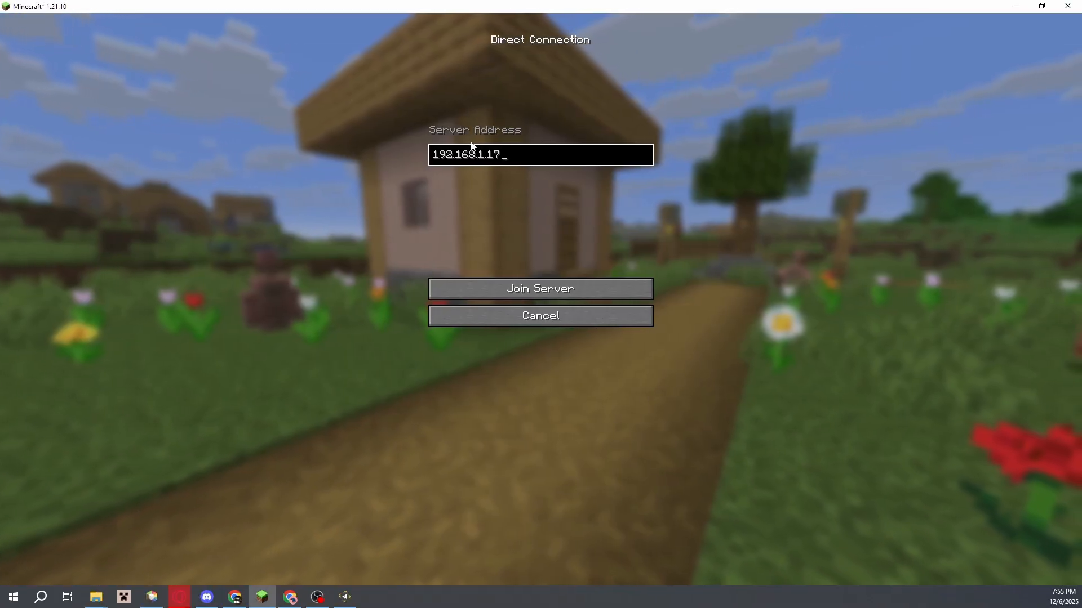
pyautogui.click(566, 288)
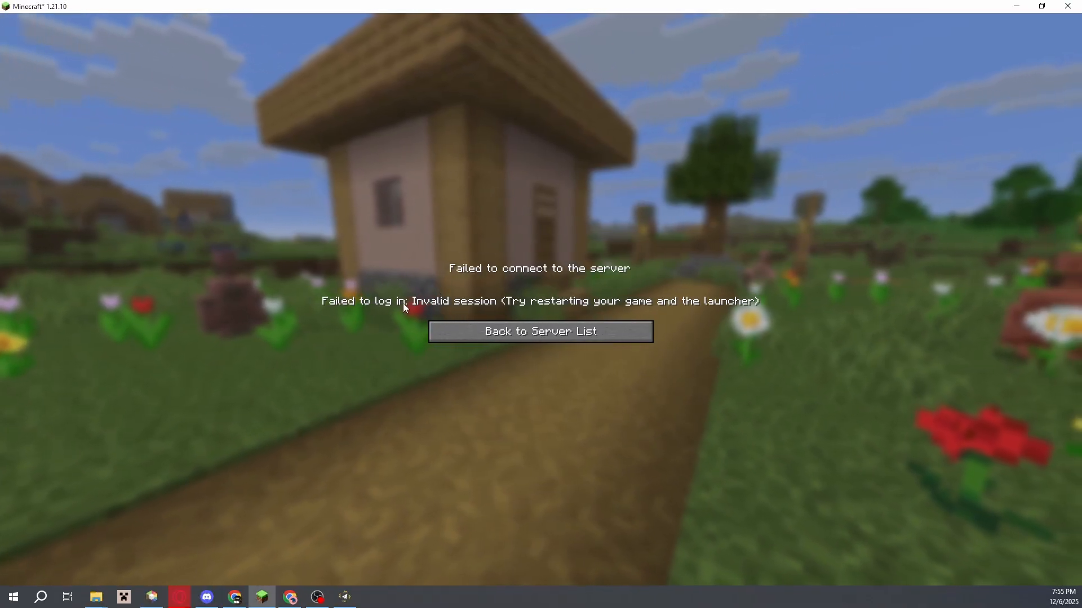
pyautogui.click(607, 339)
pyautogui.click(665, 562)
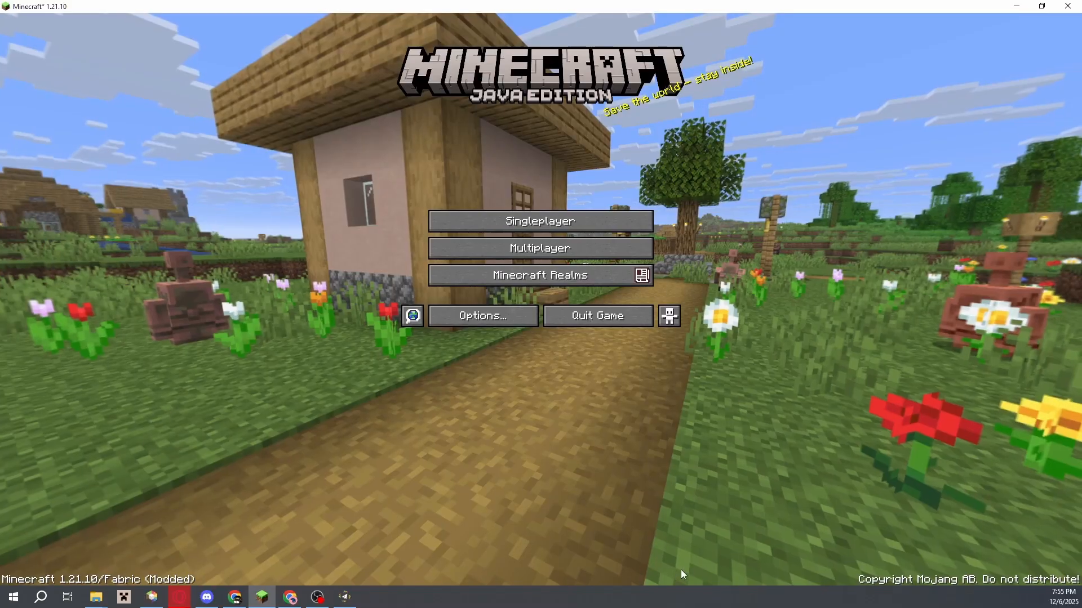
# - Quit Minecraft and relaunch the Endless instance from Prism Launcher
pyautogui.click(594, 381)
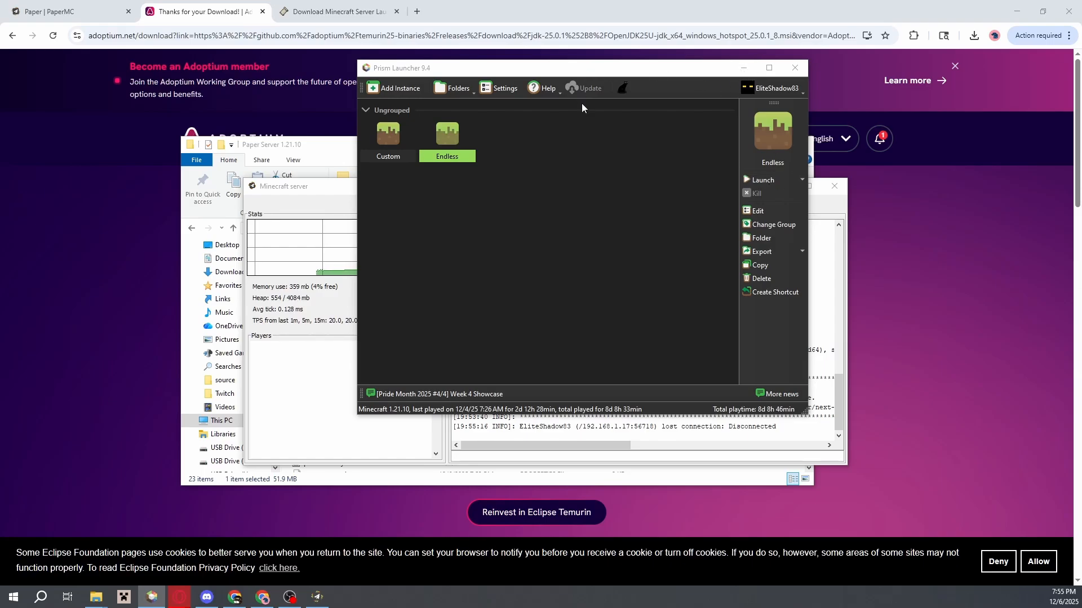
pyautogui.click(762, 180)
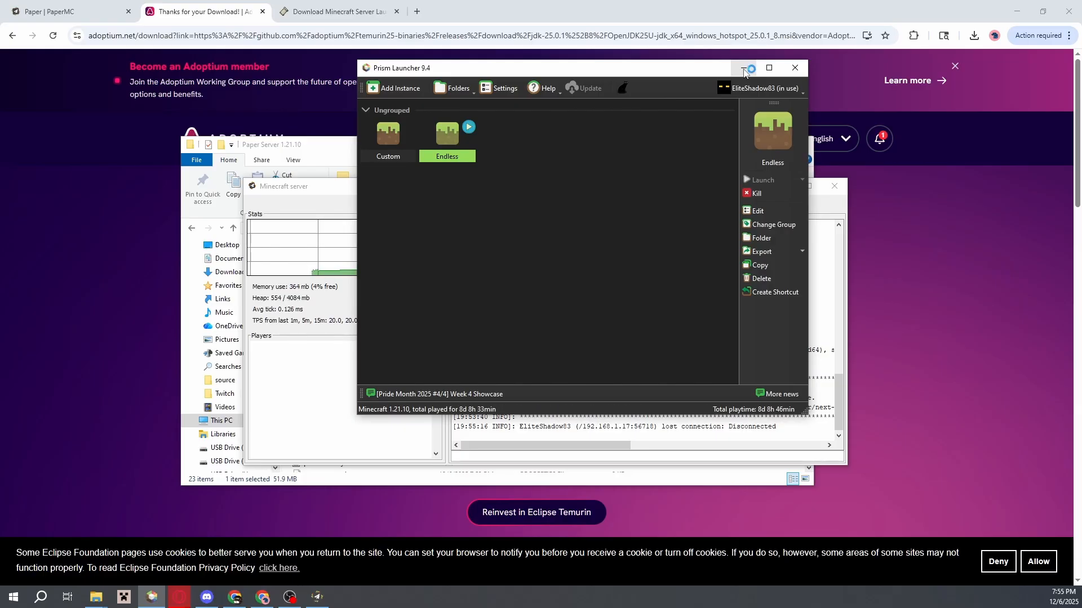
# - Minimize Prism Launcher and highlight the latest lost-connection entry in the server's log
pyautogui.click(744, 70)
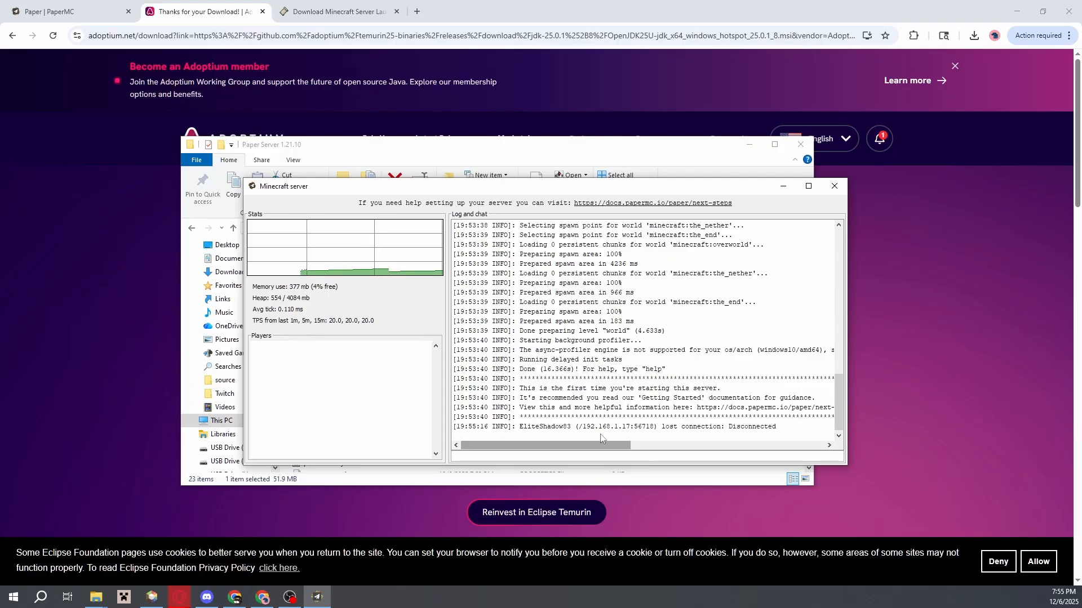
pyautogui.moveTo(520, 432); pyautogui.dragTo(787, 429)
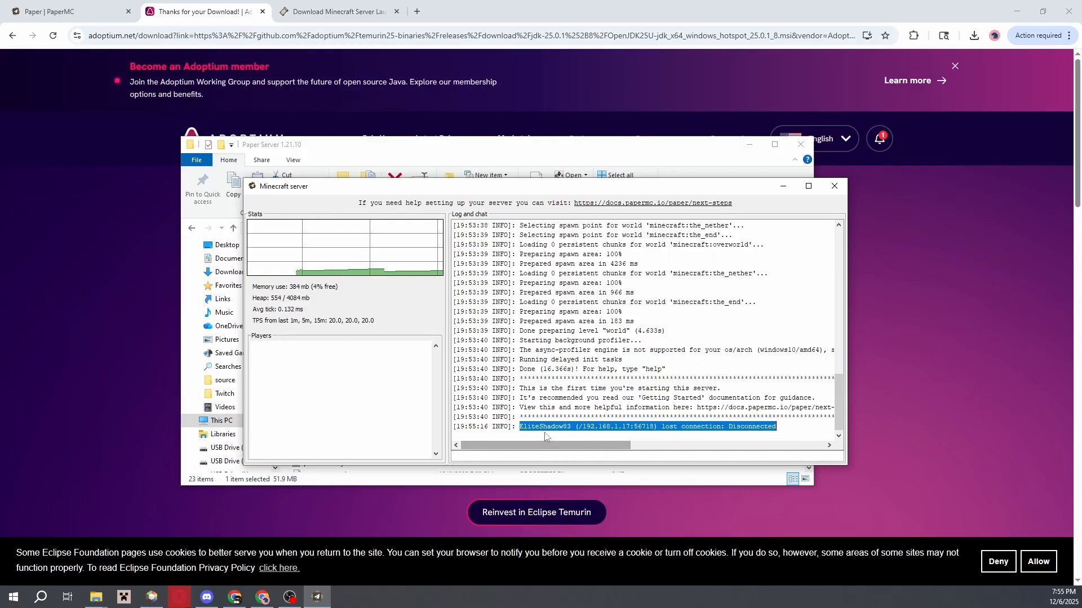
pyautogui.moveTo(521, 431); pyautogui.dragTo(552, 431)
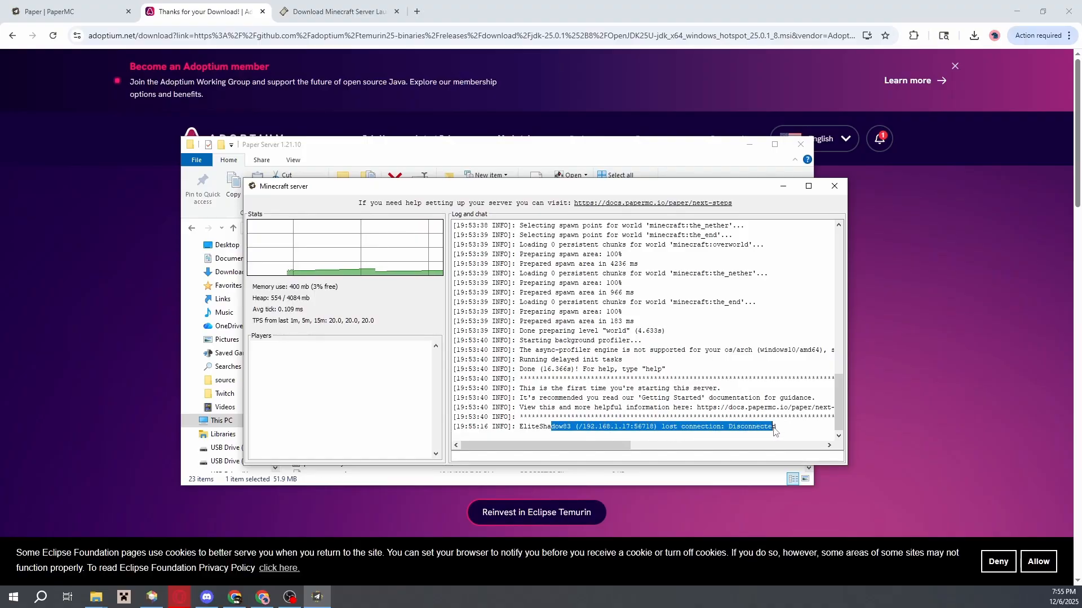
pyautogui.click(797, 432)
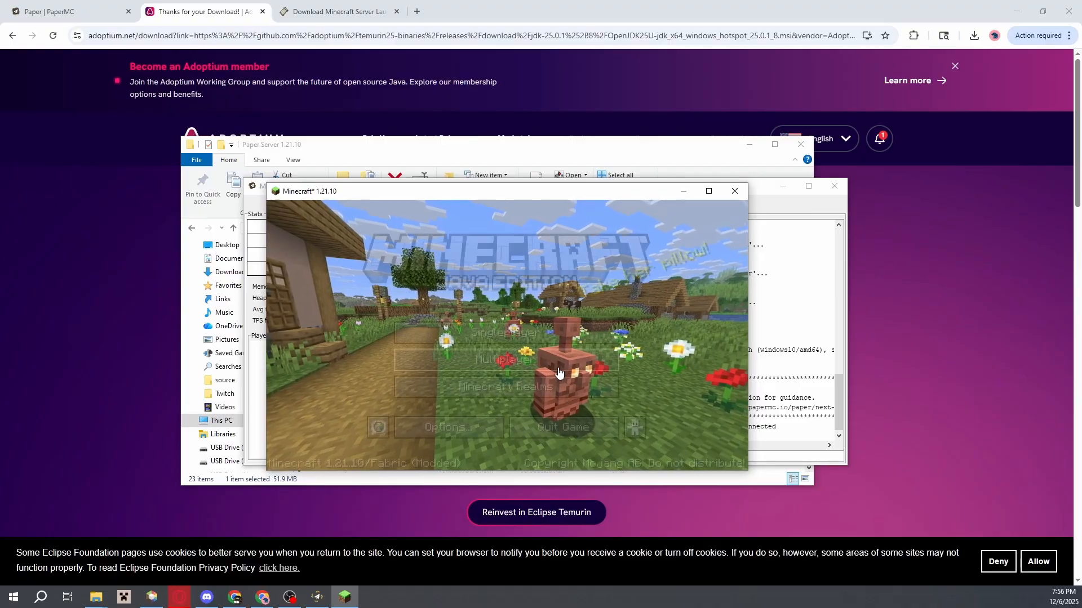
# - Join the server by direct connection to 192.168.1.17 and move the Minecraft window aside to expose the server log
pyautogui.click(515, 352)
pyautogui.click(506, 424)
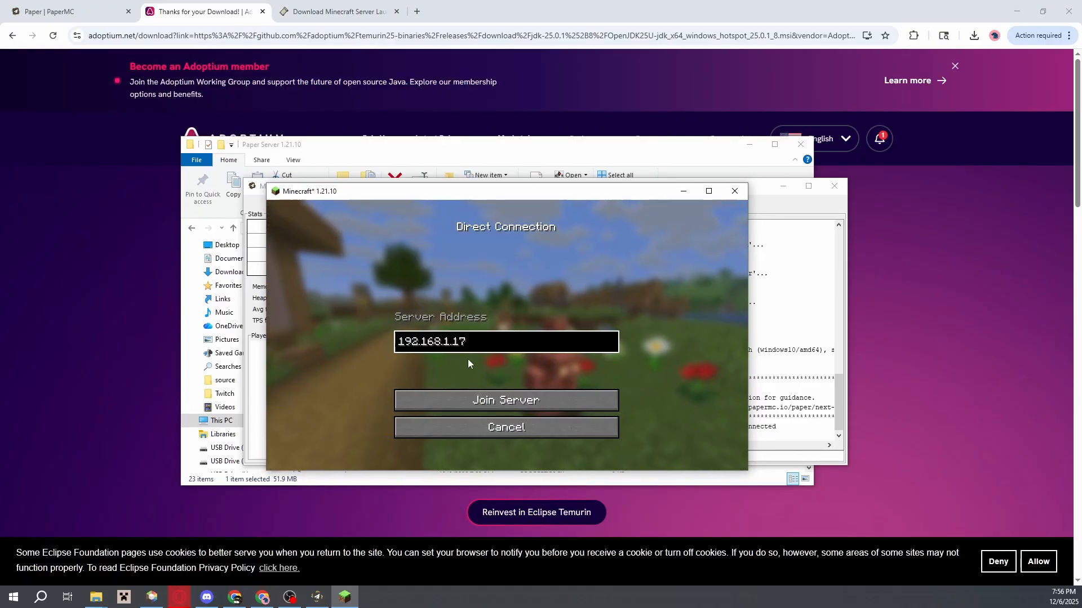
pyautogui.hotkey('ctrl', 'a')
pyautogui.click(558, 337)
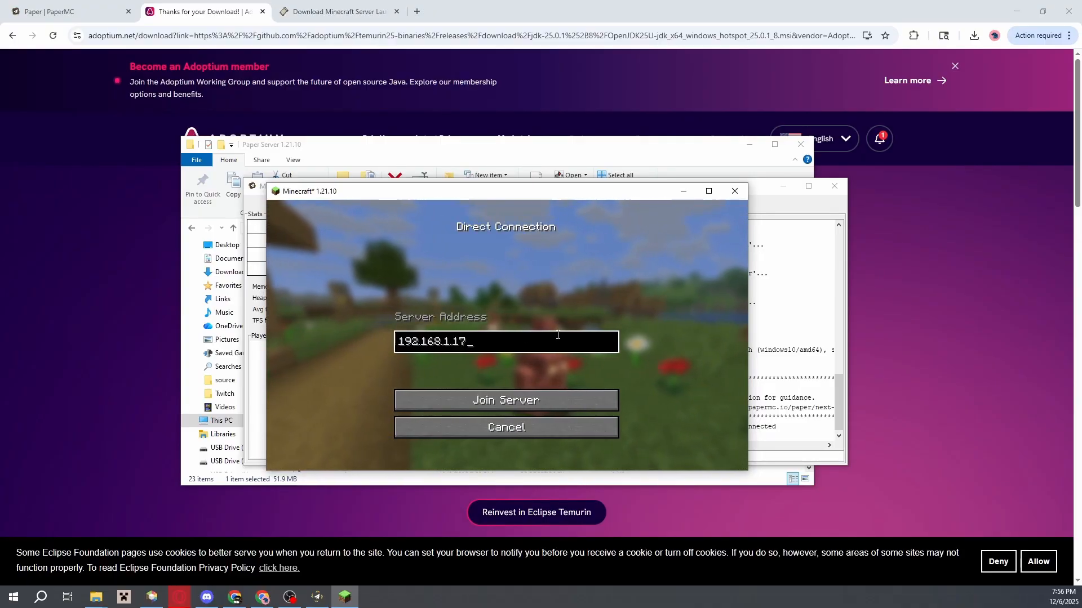
pyautogui.moveTo(546, 341); pyautogui.dragTo(330, 339)
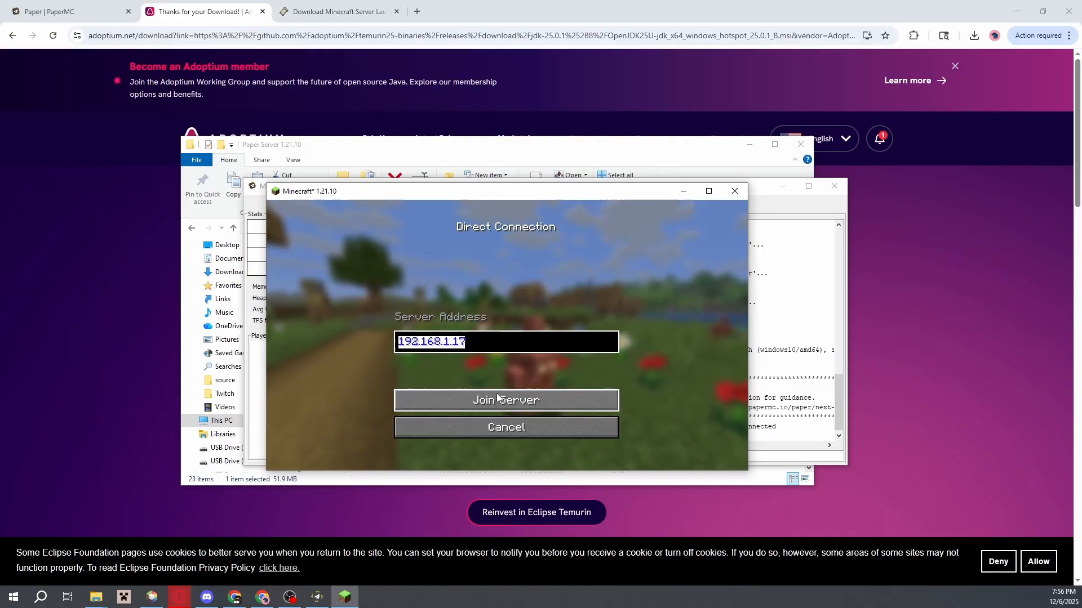
pyautogui.click(601, 397)
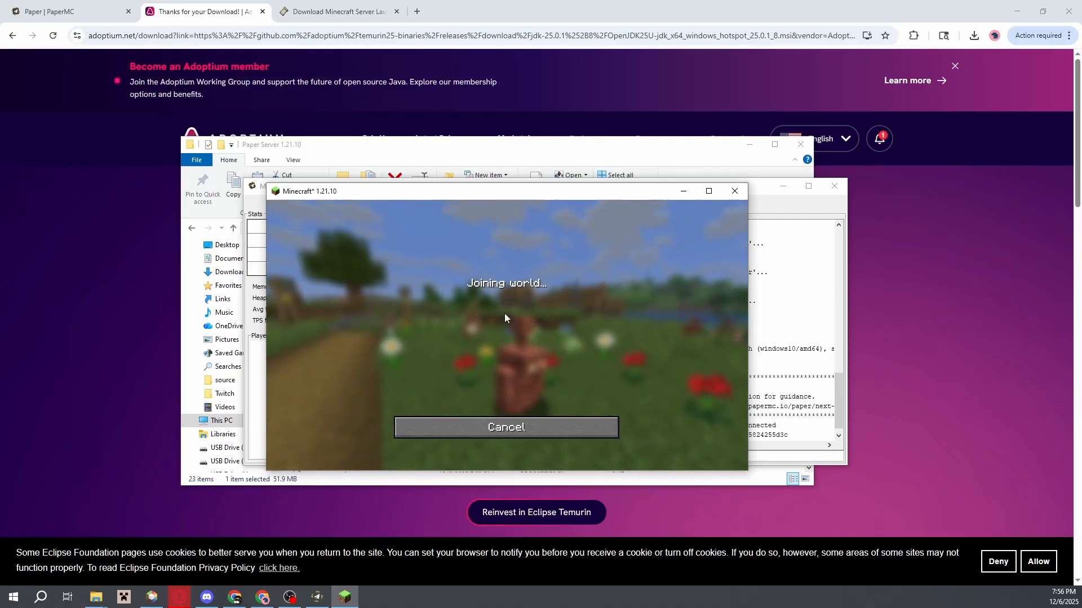
pyautogui.moveTo(495, 196); pyautogui.dragTo(603, 79)
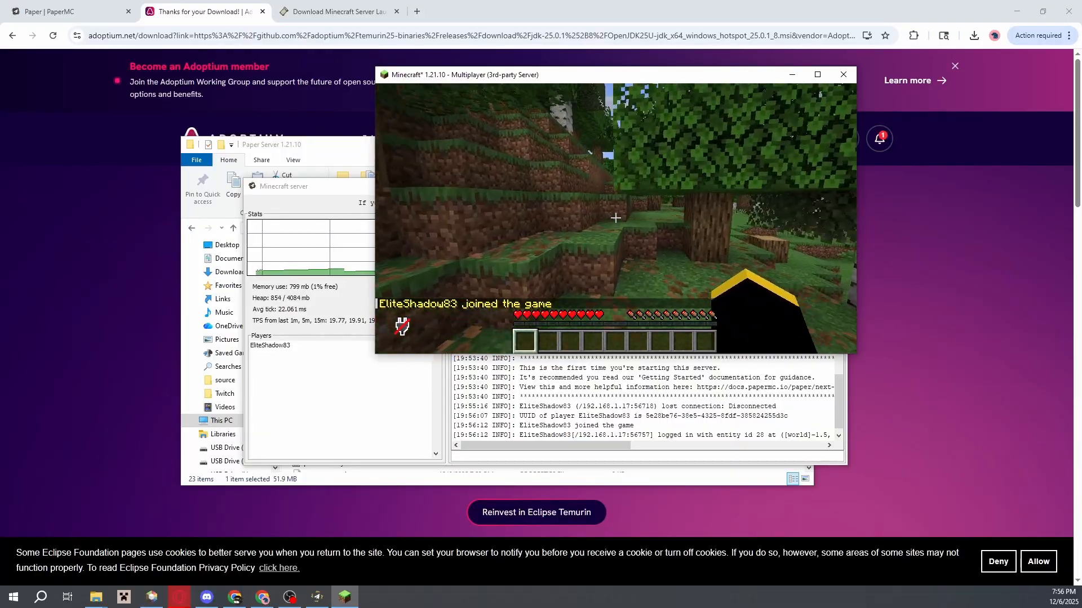
# - Disconnect from the multiplayer server and minimize Minecraft
pyautogui.press('Escape')
pyautogui.click(607, 289)
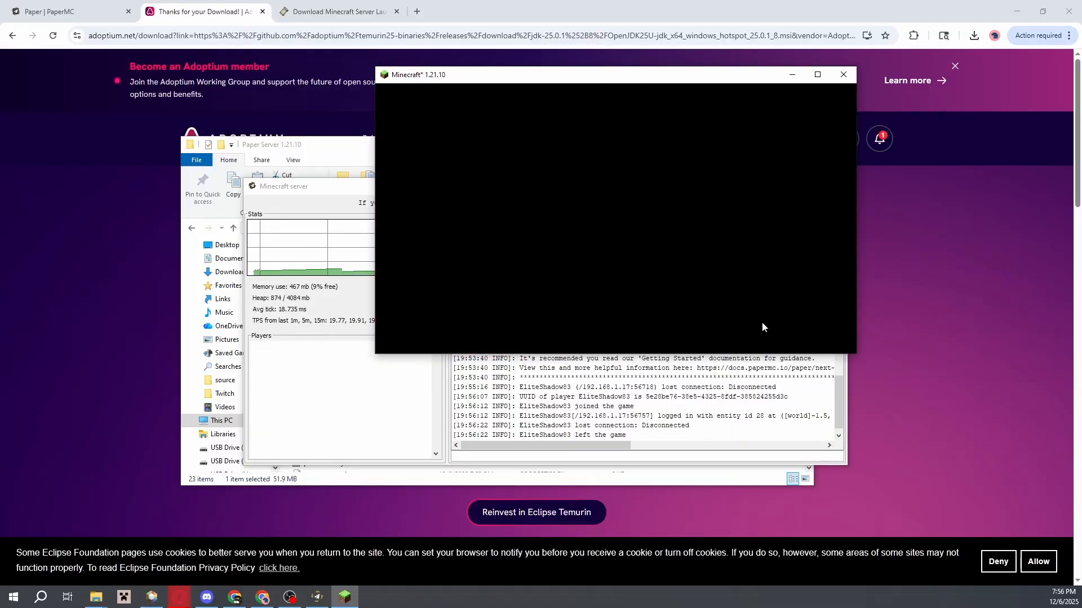
pyautogui.click(792, 75)
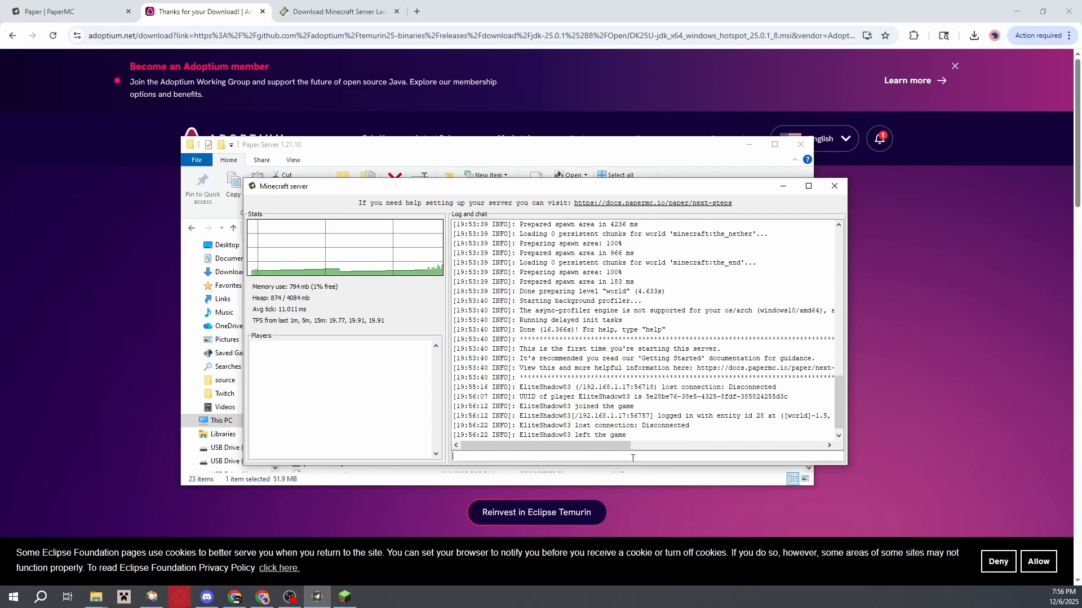
# - Highlight the player's join and leave entries in the server log
pyautogui.moveTo(605, 427); pyautogui.dragTo(439, 411)
pyautogui.click(679, 445)
pyautogui.moveTo(618, 437); pyautogui.dragTo(446, 392)
# - Stop the server with the stop command in its console
pyautogui.click(547, 458)
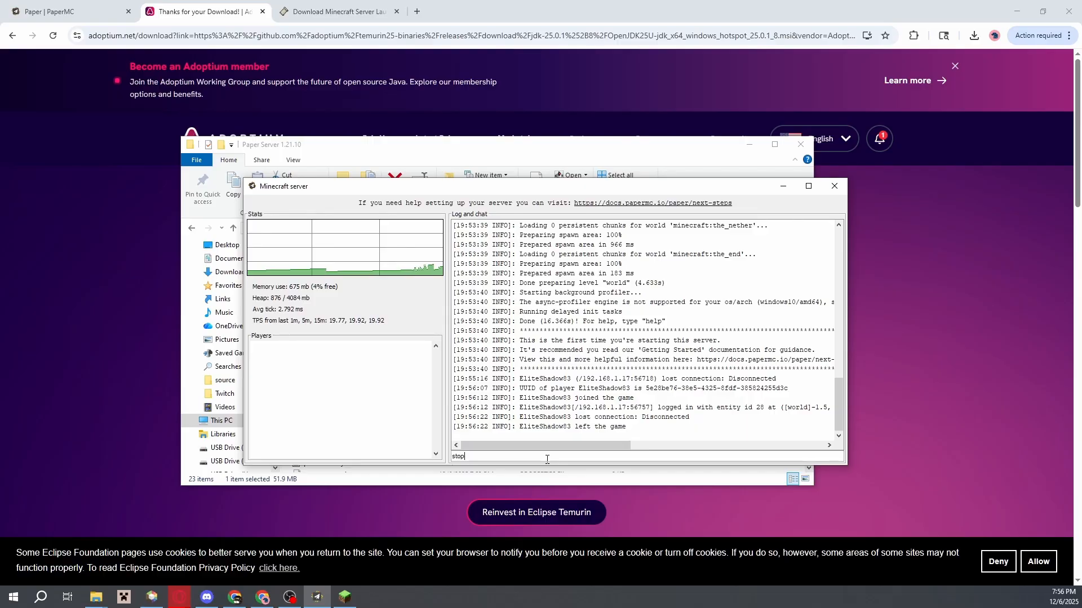
pyautogui.write('stop')
pyautogui.press('Return')
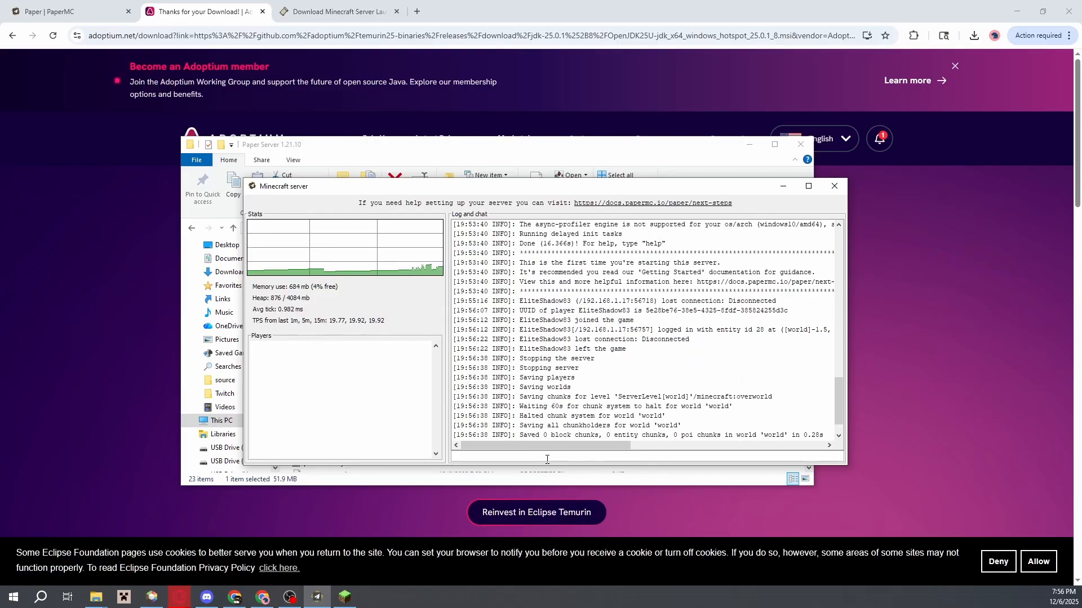
# - Open server.properties in Notepad without making it the default for .properties files, and move its window higher up
pyautogui.scroll(-2, 479, 408)
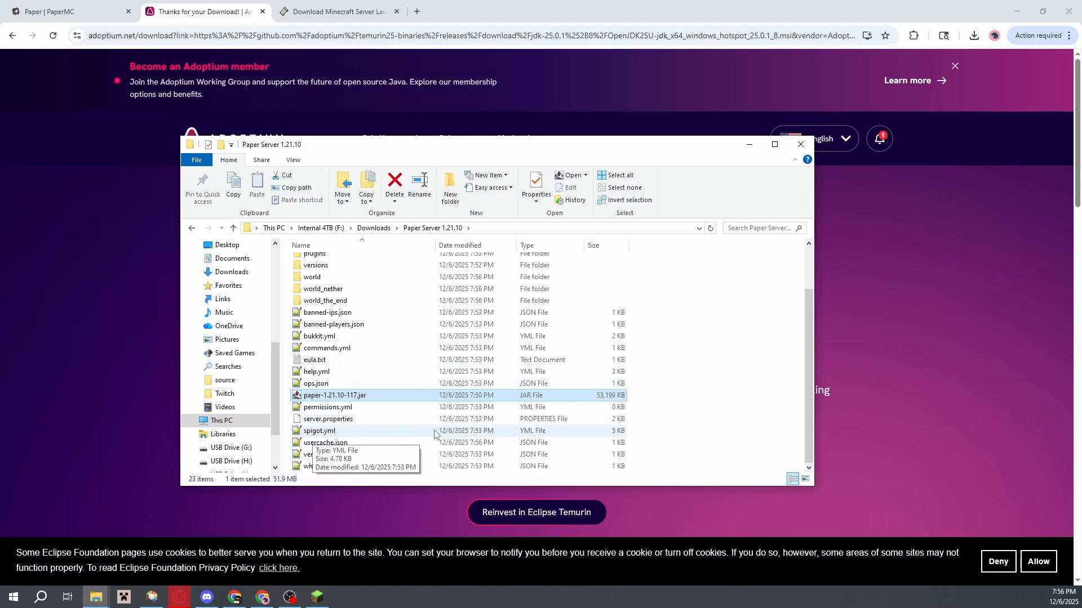
pyautogui.doubleClick(355, 422)
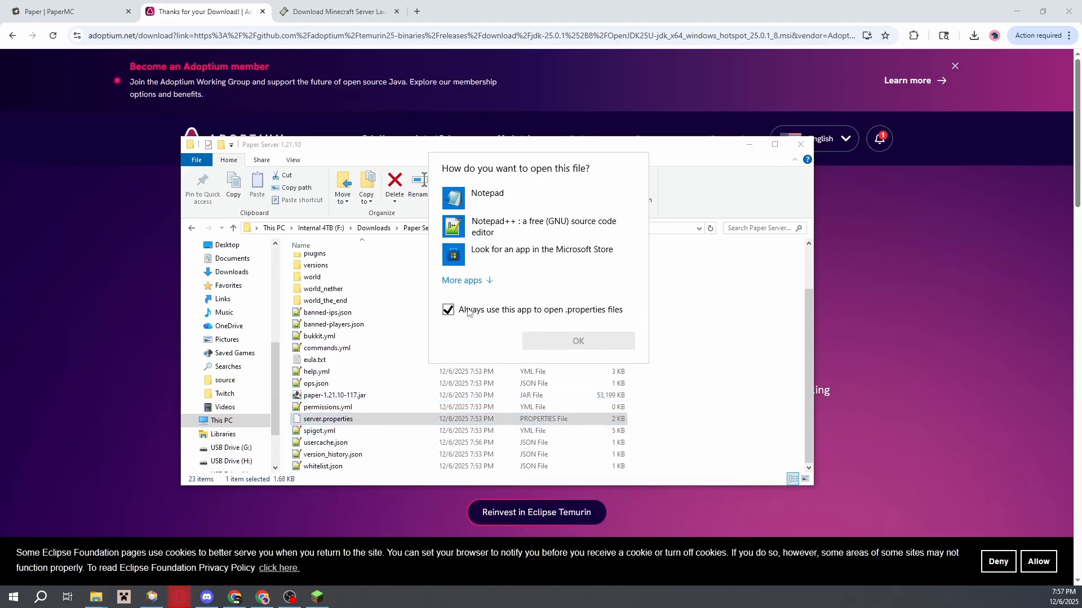
pyautogui.click(487, 196)
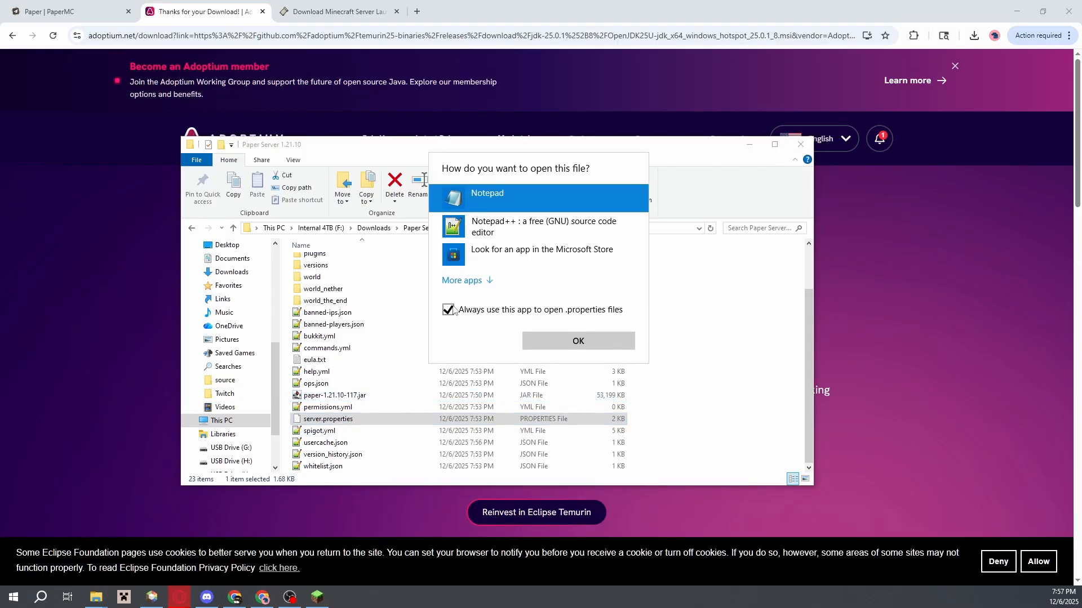
pyautogui.click(448, 310)
pyautogui.click(601, 345)
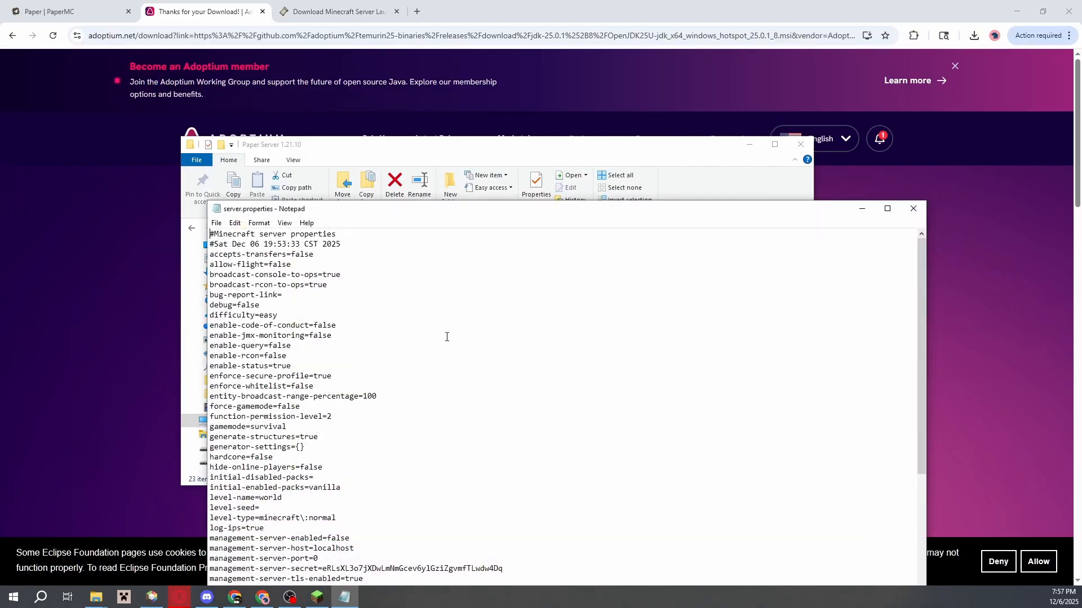
pyautogui.moveTo(432, 214); pyautogui.dragTo(462, 85)
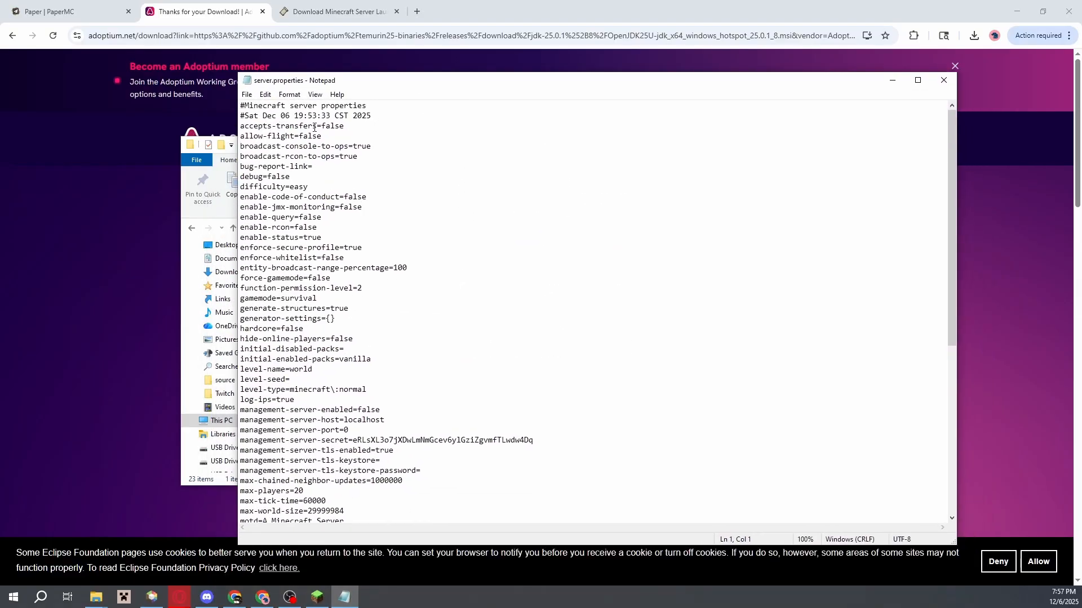
# - Find the motd setting in server.properties and compare it with the server's description in Minecraft's multiplayer list
pyautogui.scroll(-3, 315, 226)
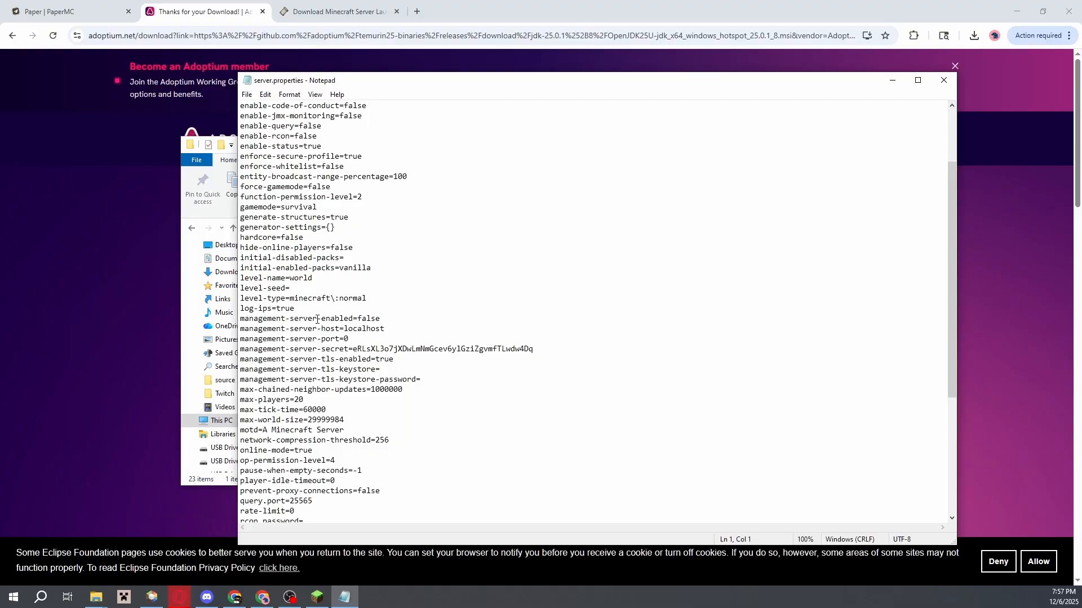
pyautogui.scroll(-5, 330, 331)
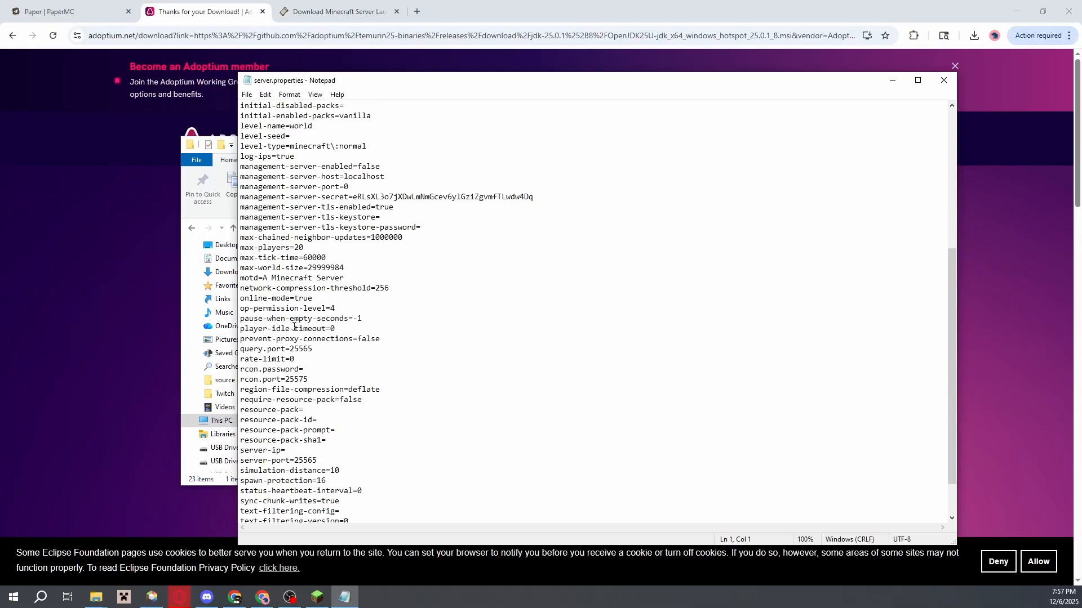
pyautogui.scroll(-1, 298, 271)
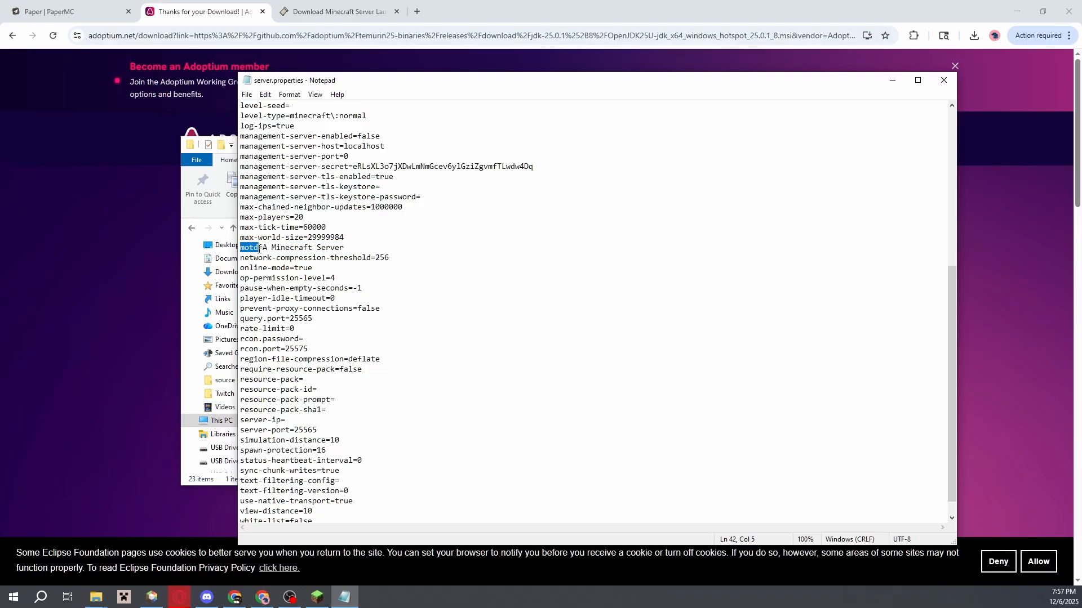
pyautogui.click(316, 597)
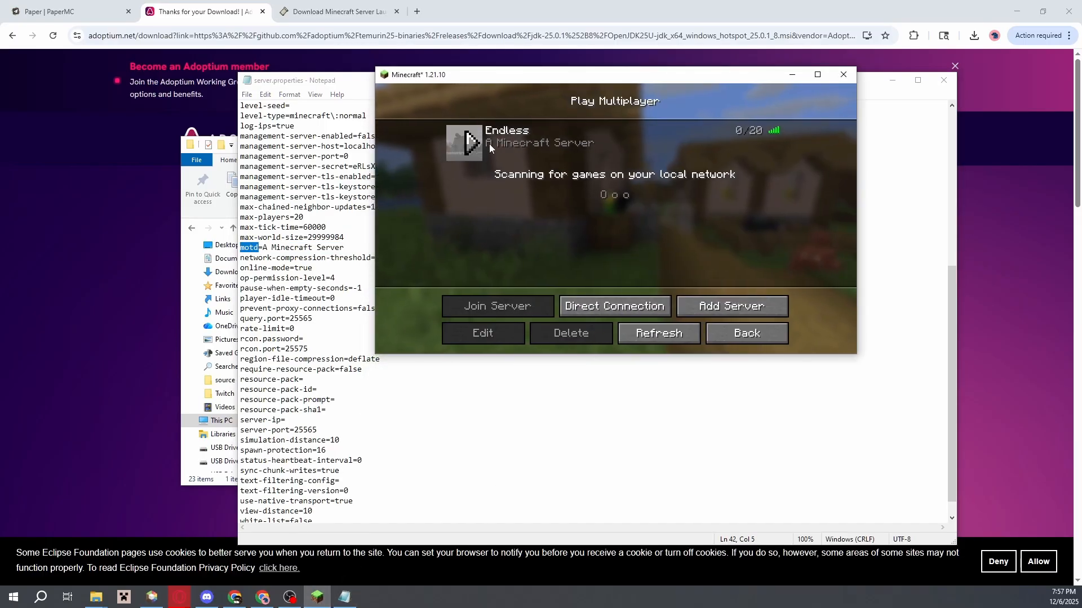
pyautogui.click(792, 75)
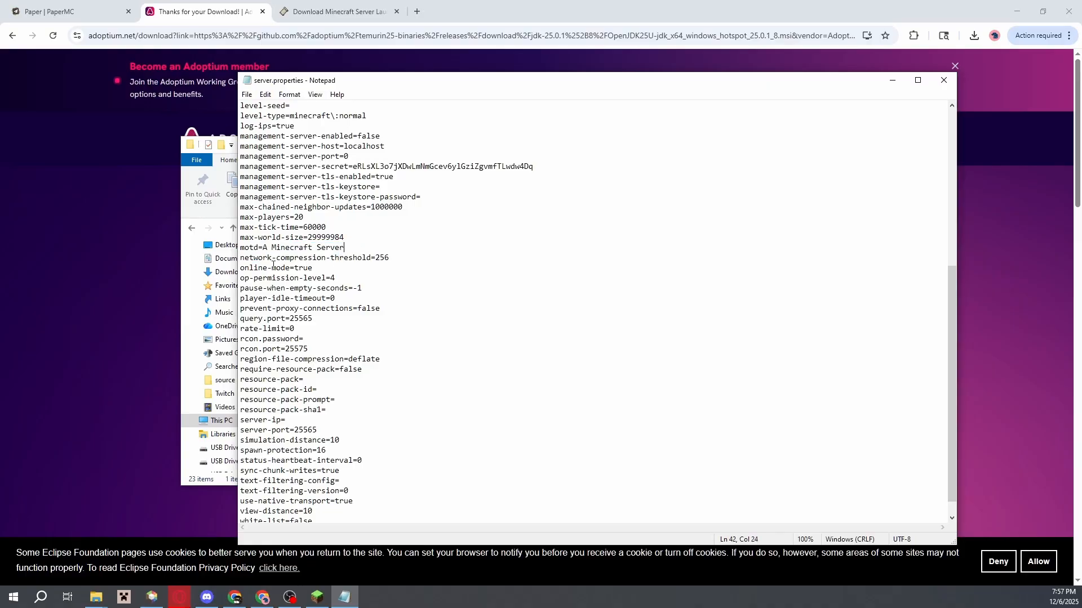
# - Find the server-port setting and add the port to Minecraft's direct-connection address, making it 192.168.1.17:25565
pyautogui.scroll(-1, 344, 343)
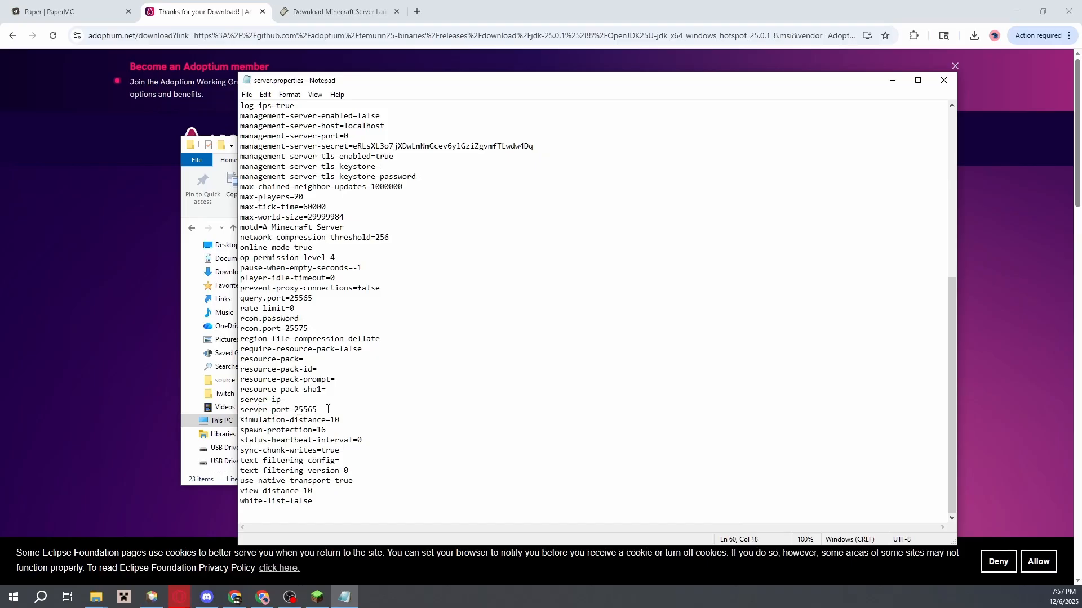
pyautogui.click(330, 602)
pyautogui.click(637, 307)
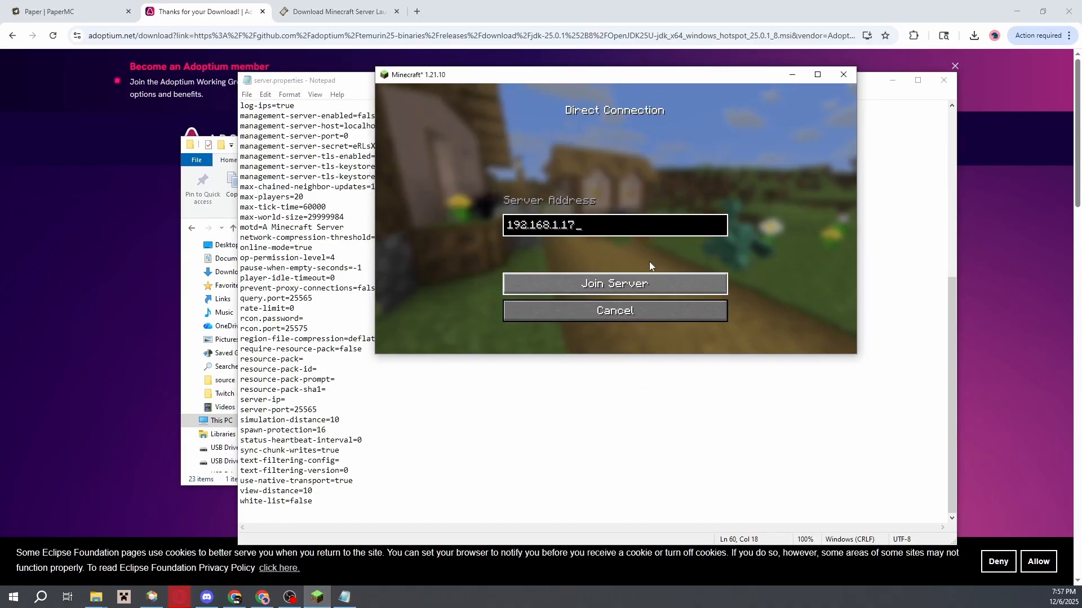
pyautogui.write(':')
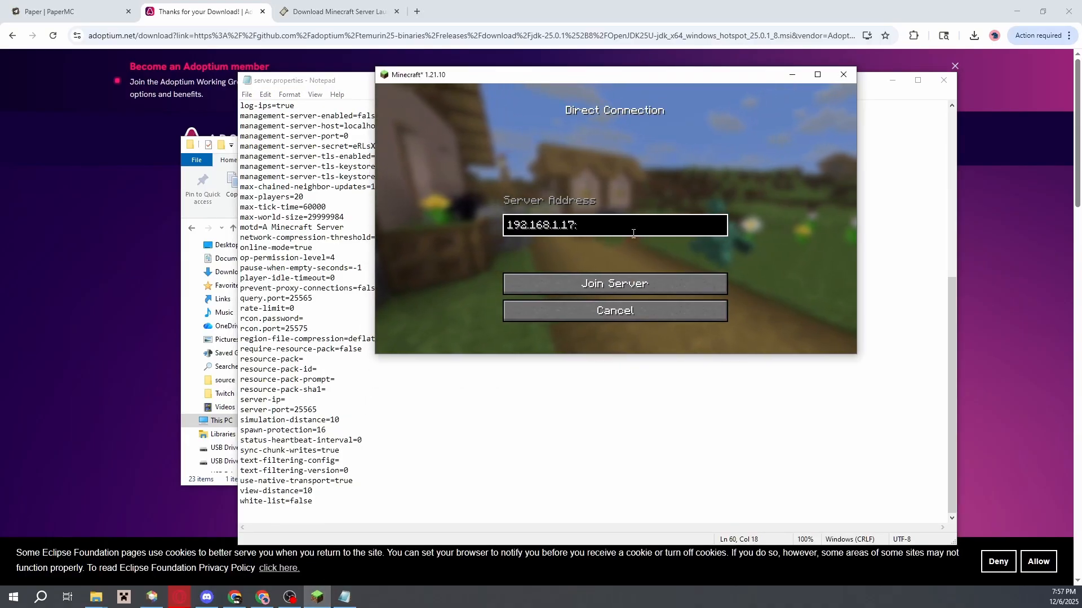
pyautogui.write('25565')
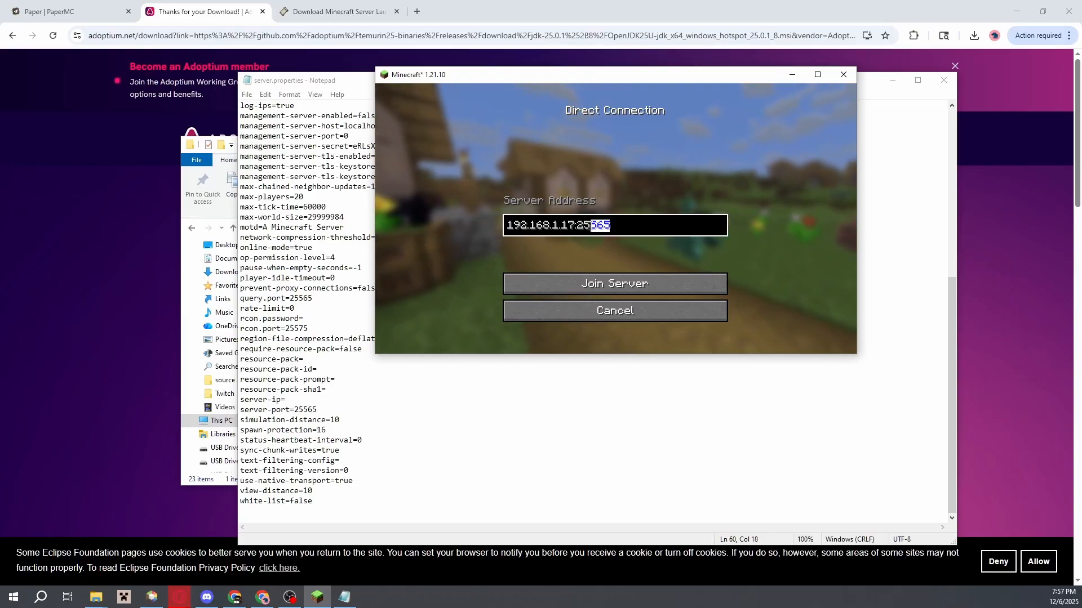
pyautogui.click(614, 223)
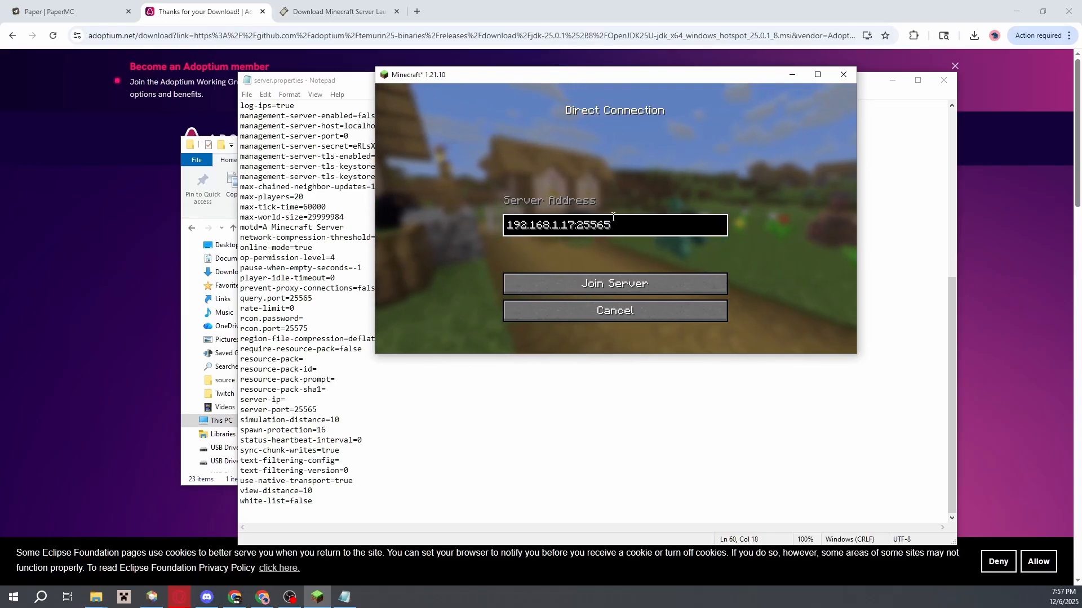
pyautogui.moveTo(573, 226); pyautogui.dragTo(624, 223)
pyautogui.click(632, 222)
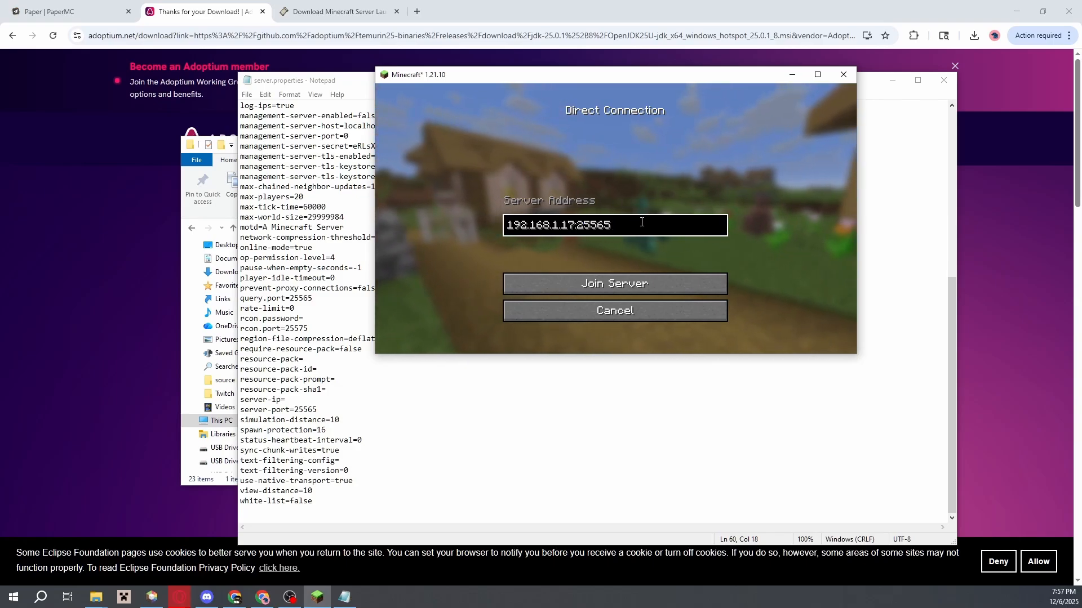
pyautogui.press('Left')
pyautogui.press('Left')
pyautogui.press('Left')
pyautogui.press('Left')
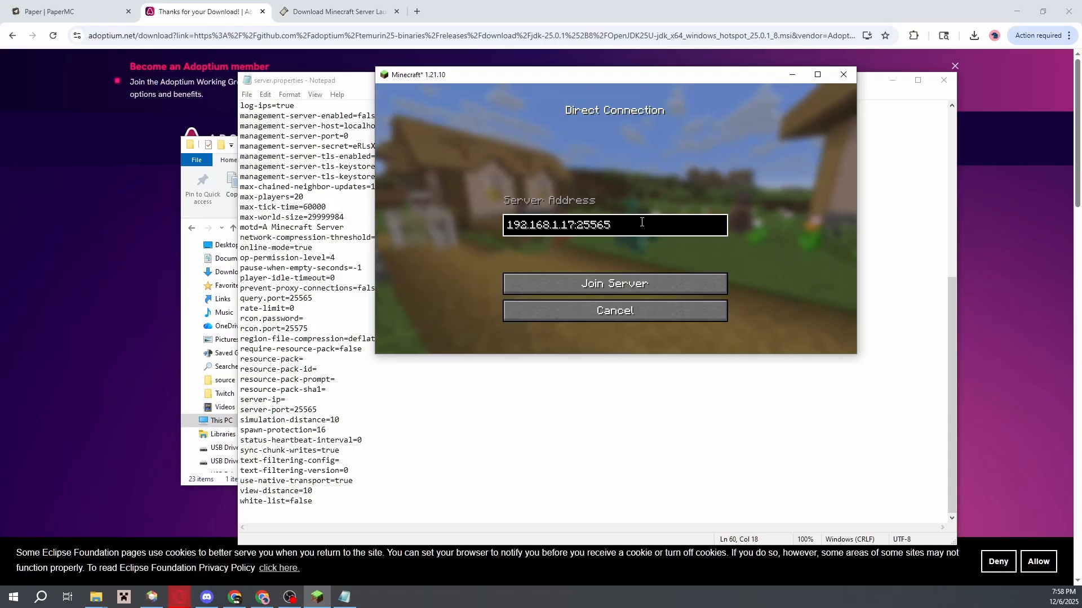
pyautogui.click(624, 226)
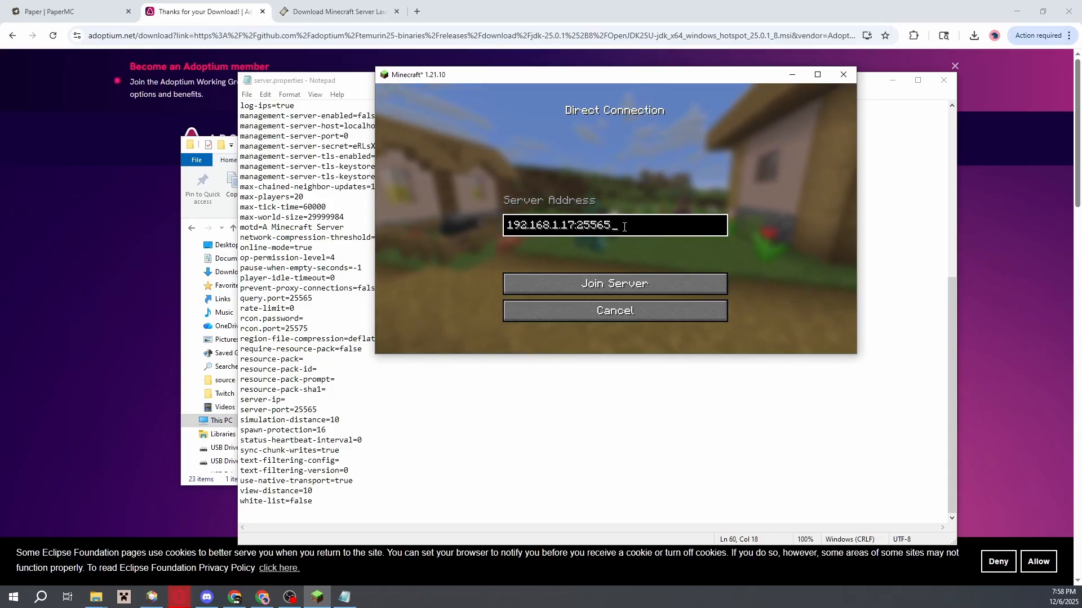
# - Cancel the direct connection, minimize Minecraft and close server.properties
pyautogui.click(623, 312)
pyautogui.click(792, 76)
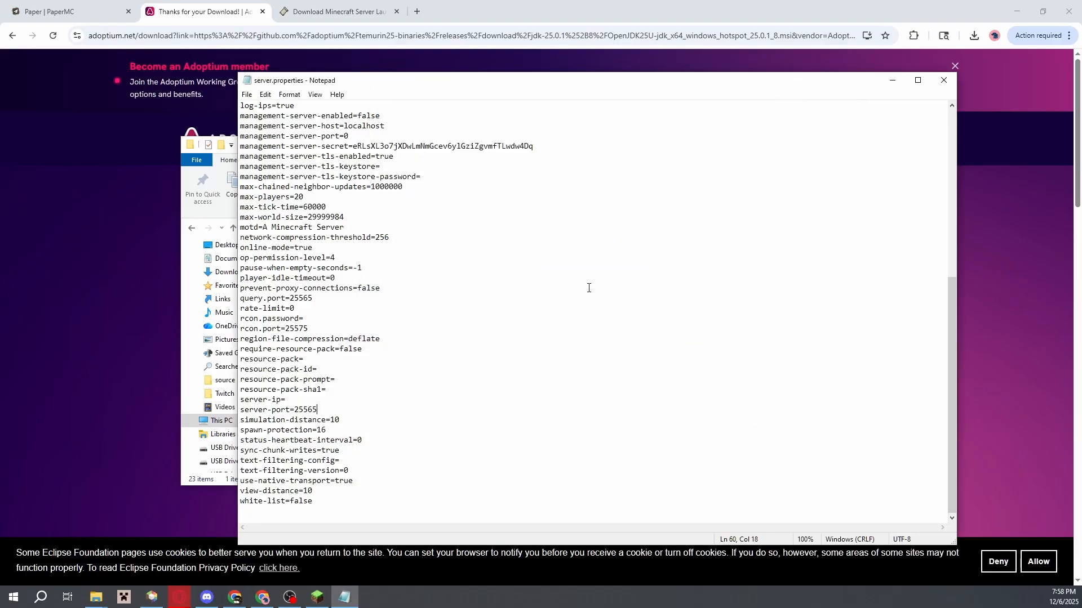
pyautogui.click(954, 83)
# - Look into the plugins folder of Paper Server 1.21.10 and go back to the Downloads folder
pyautogui.scroll(2, 401, 361)
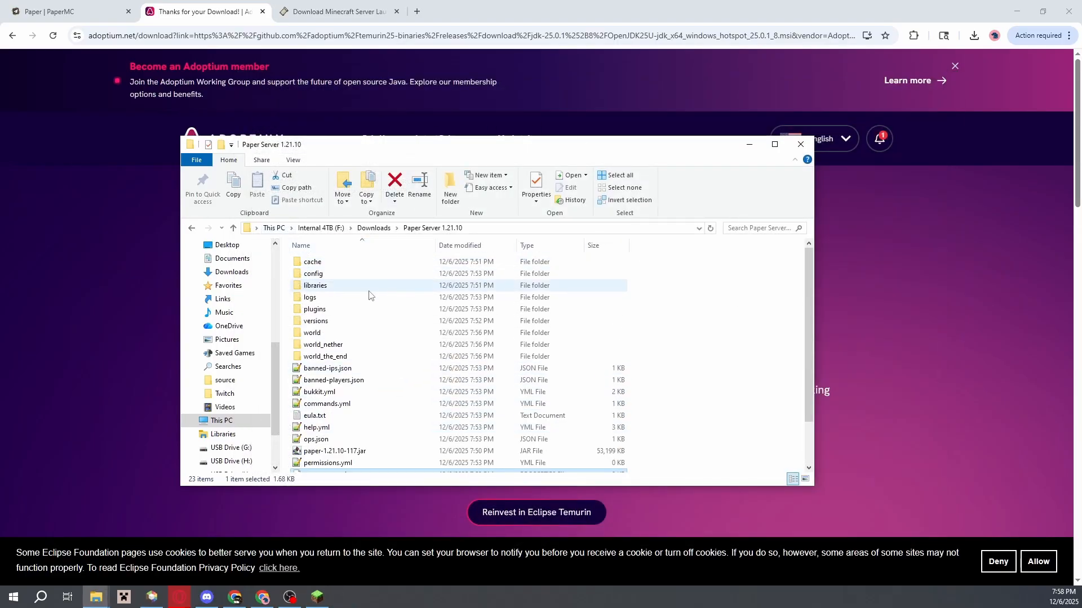
pyautogui.doubleClick(330, 310)
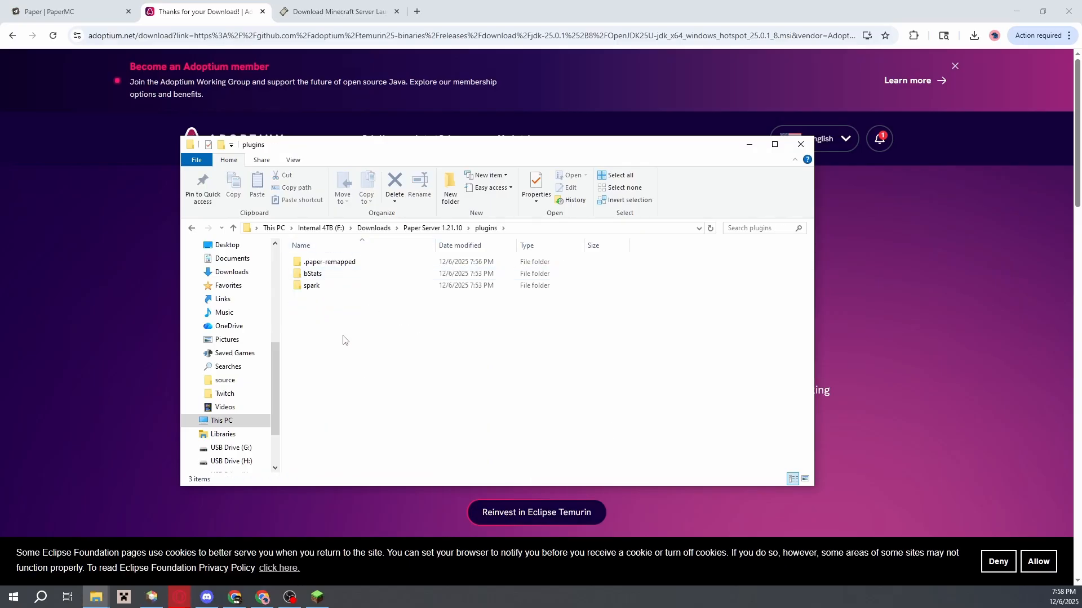
pyautogui.click(374, 228)
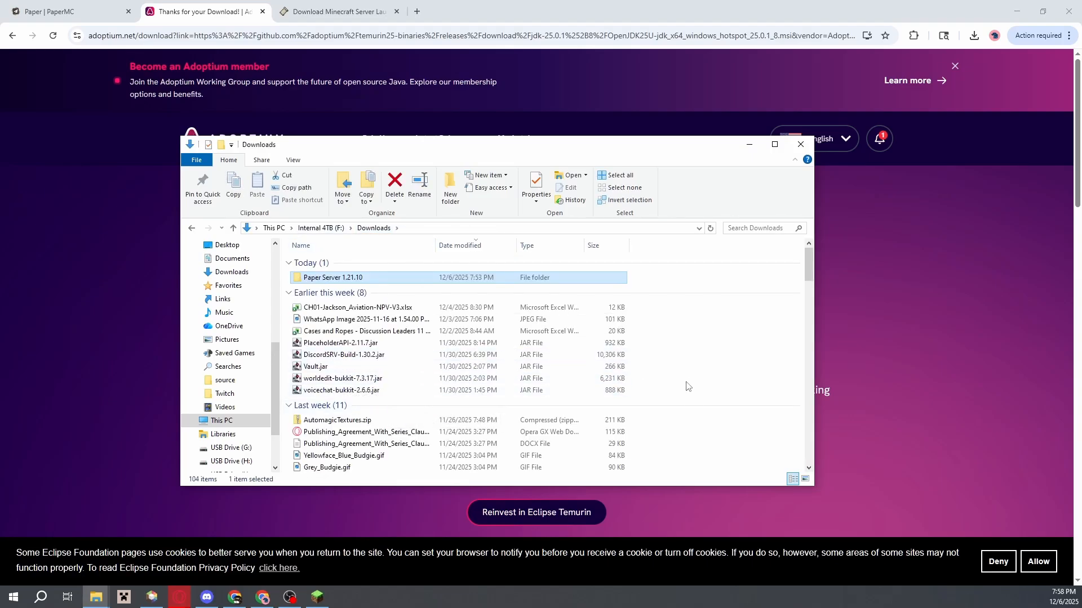
# - Copy the PlaceholderAPI, DiscordSRV, Vault, WorldEdit and voicechat jar files from Downloads into the plugins folder of Paper Server 1.21.10
pyautogui.moveTo(680, 397); pyautogui.dragTo(336, 355)
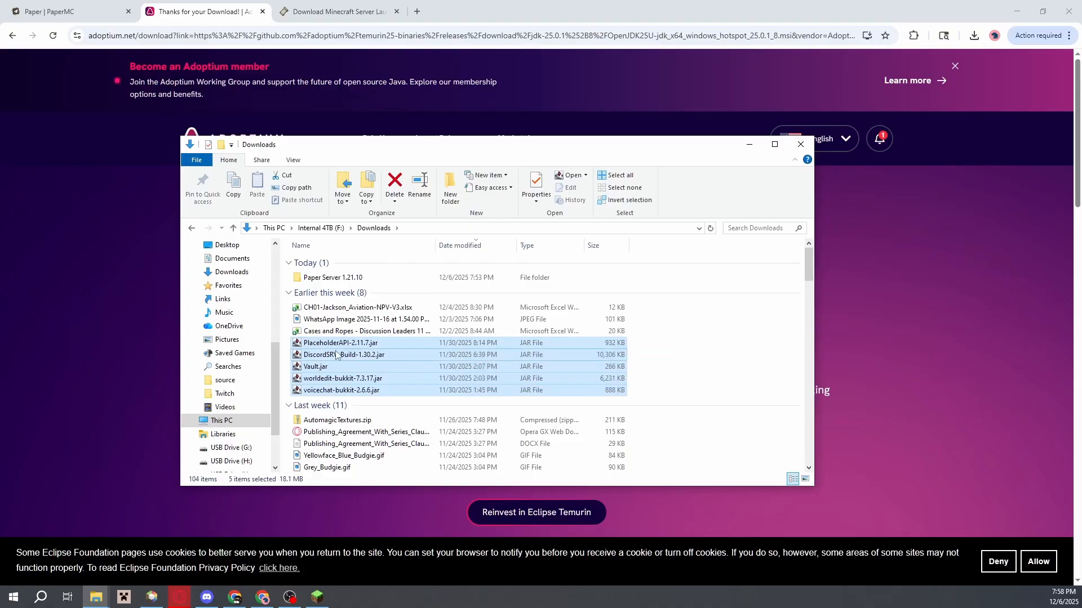
pyautogui.rightClick(337, 355)
pyautogui.click(208, 438)
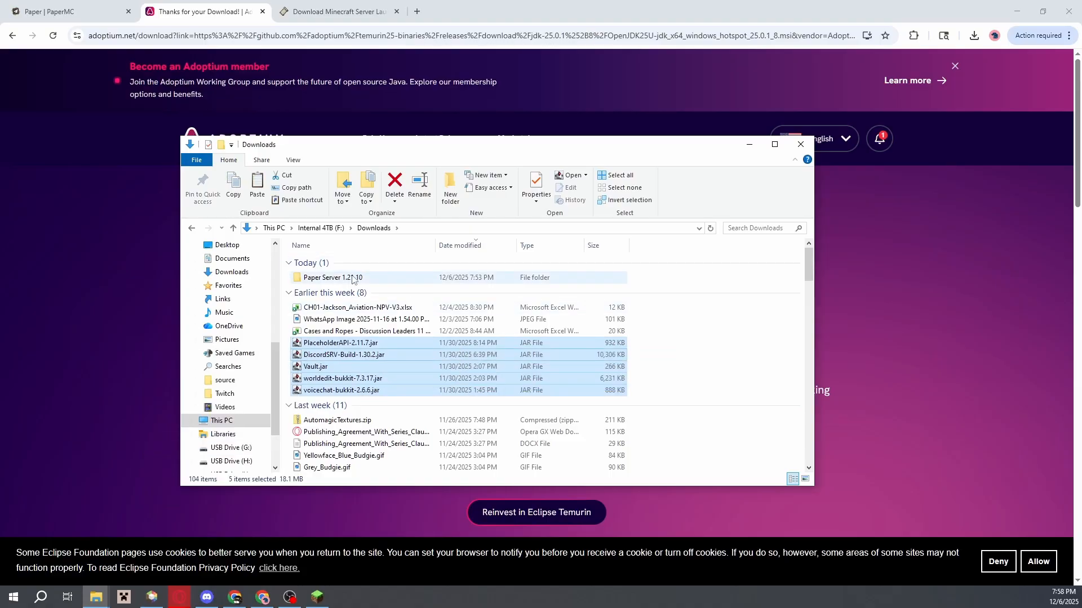
pyautogui.click(352, 280)
pyautogui.doubleClick(352, 280)
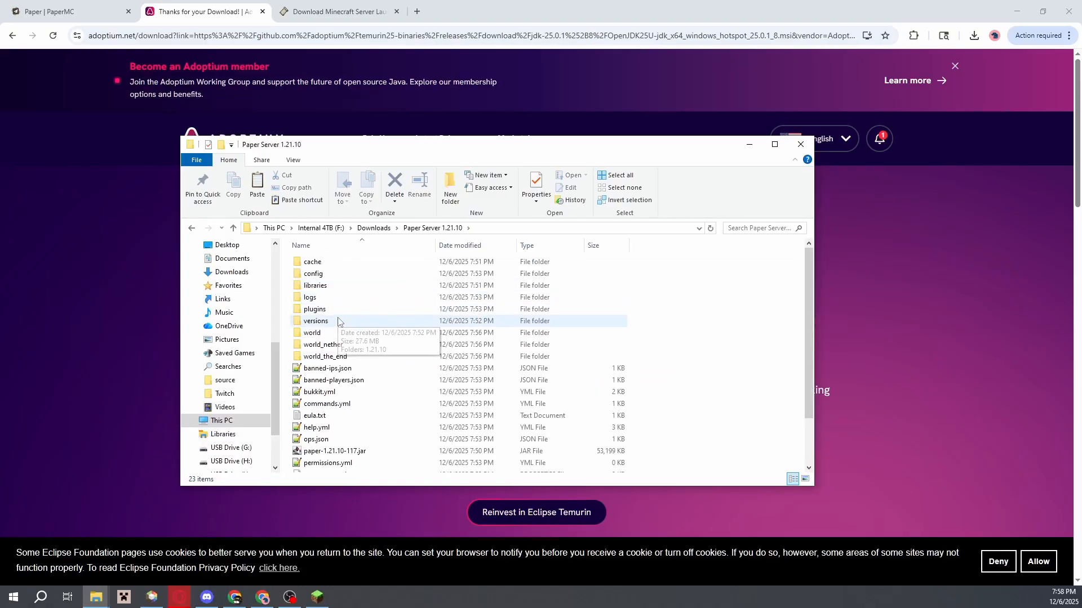
pyautogui.doubleClick(345, 310)
pyautogui.rightClick(377, 320)
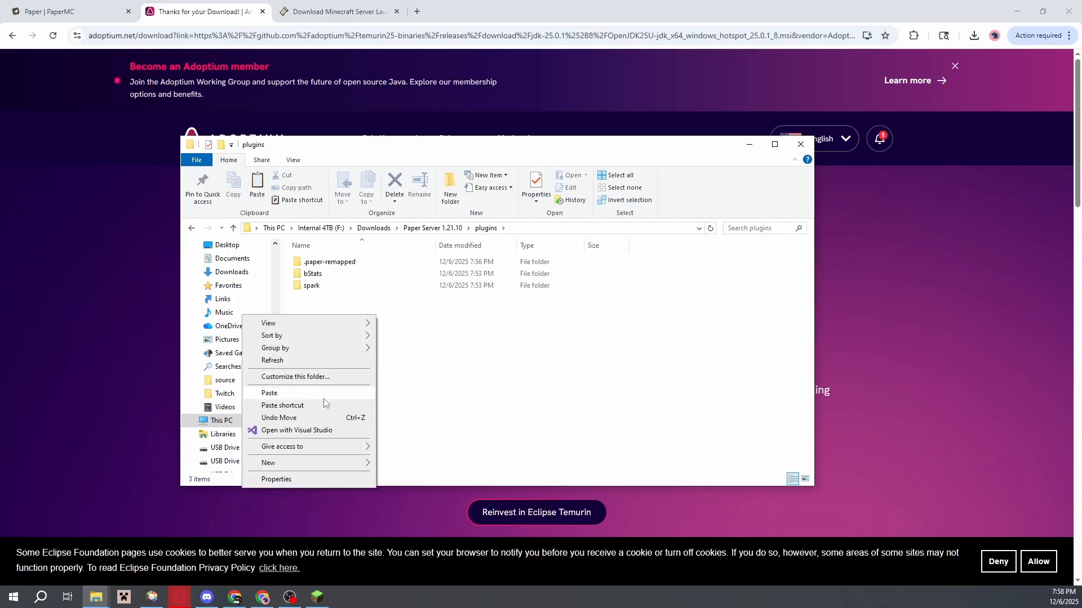
pyautogui.click(322, 396)
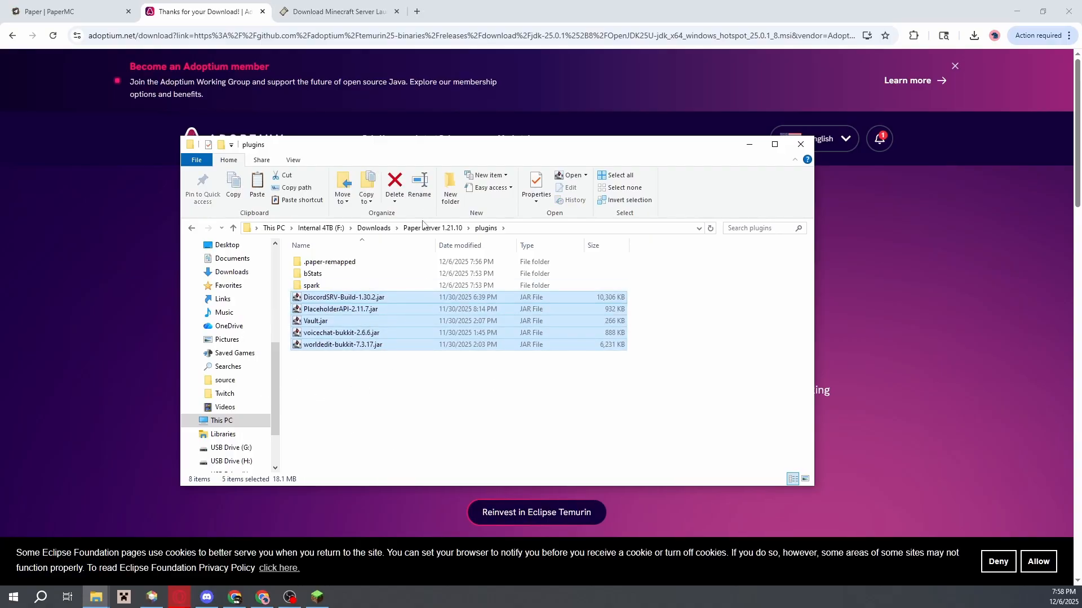
# - Look through the Downloads folder for plugin jars and examine the contents of the Paper Server 1.21.10 plugins folder
pyautogui.click(374, 229)
pyautogui.scroll(-10, 440, 350)
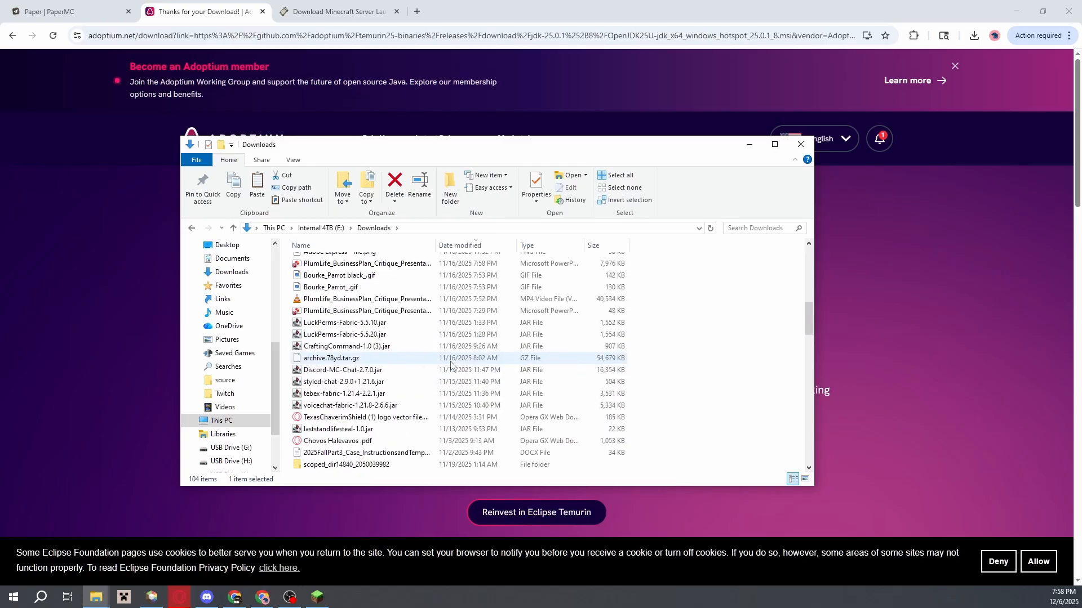
pyautogui.scroll(5, 450, 365)
pyautogui.scroll(-5, 450, 365)
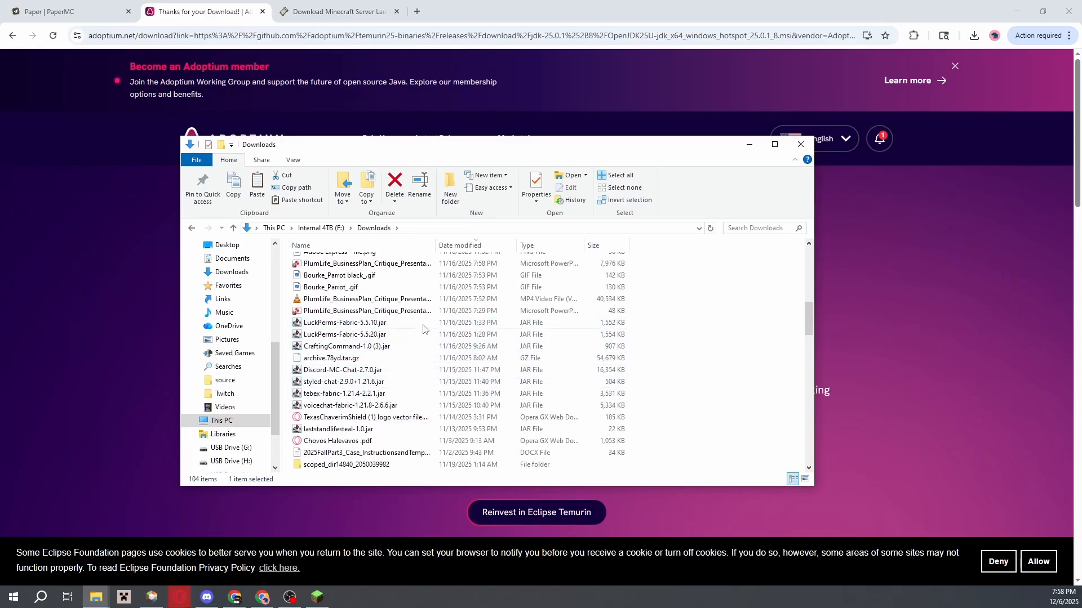
pyautogui.scroll(15, 424, 329)
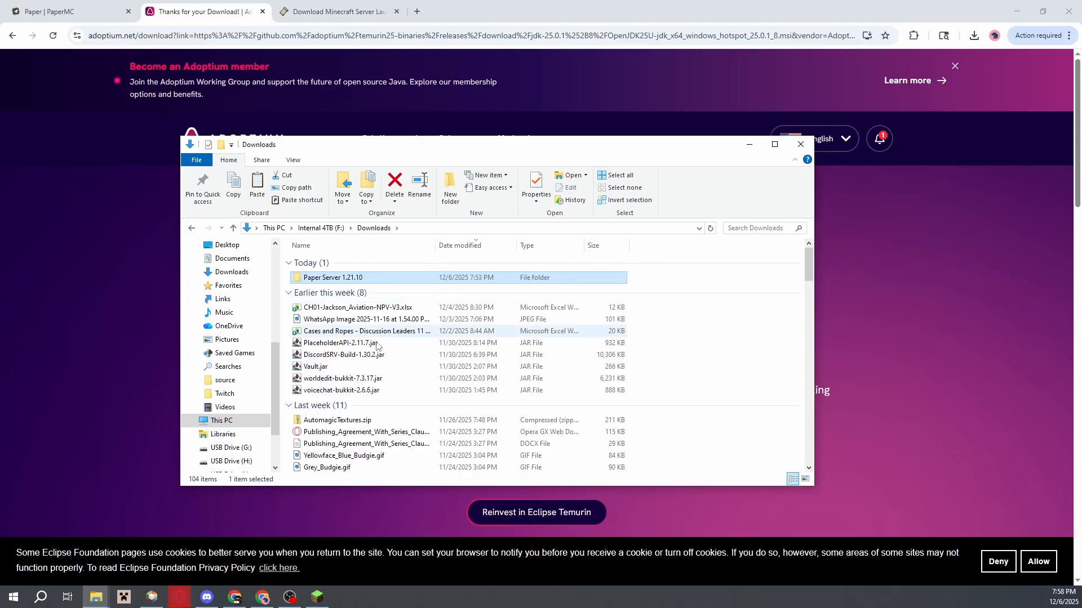
pyautogui.doubleClick(362, 278)
pyautogui.scroll(-2, 382, 415)
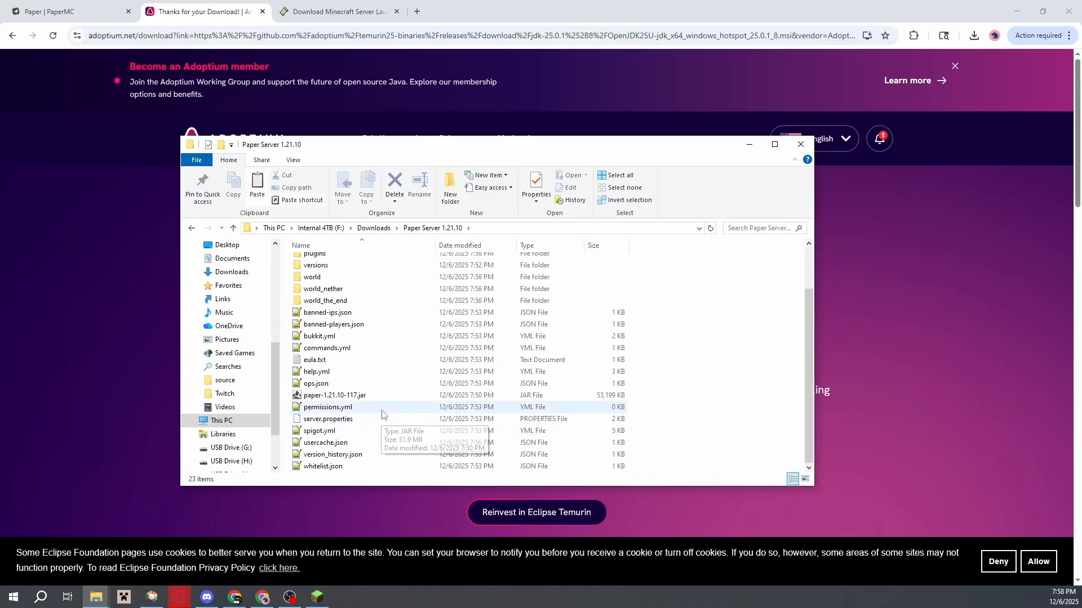
pyautogui.scroll(2, 383, 349)
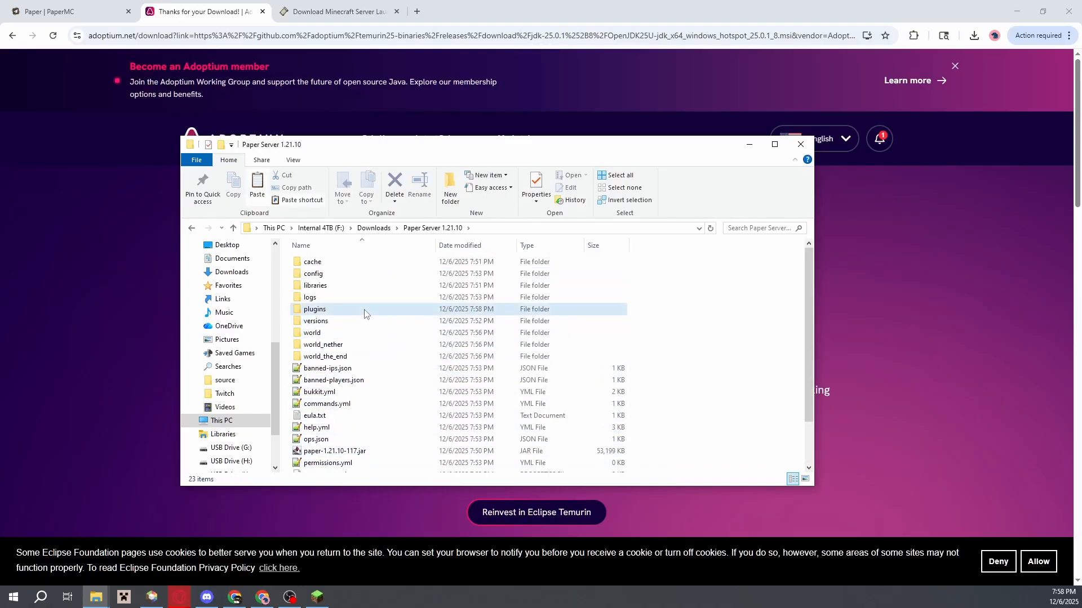
pyautogui.doubleClick(364, 311)
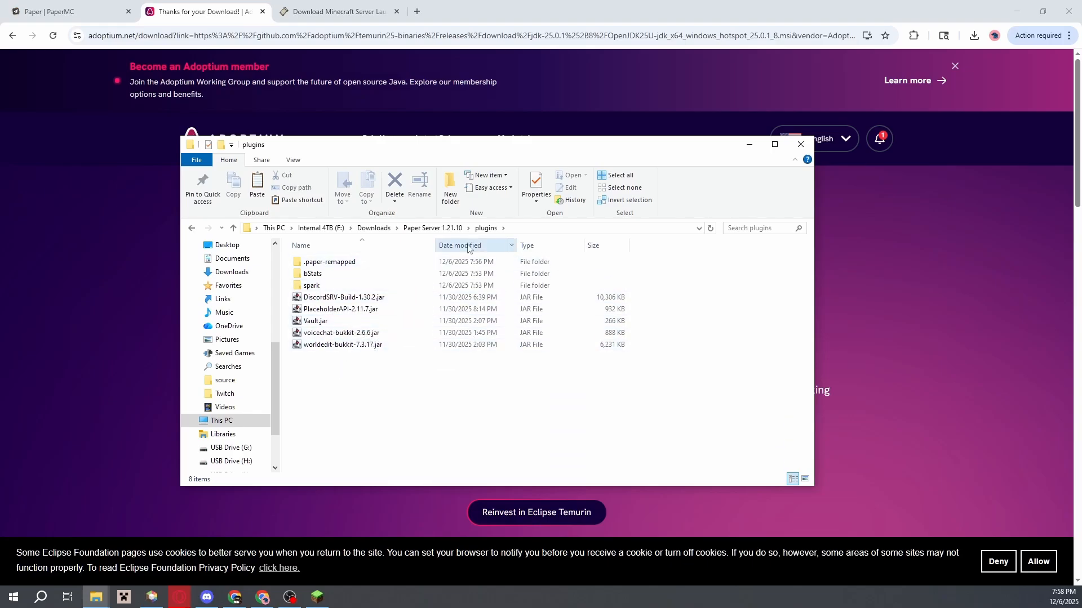
# - Create a new text document in the Paper Server 1.21.10 folder, keeping its default name
pyautogui.click(421, 228)
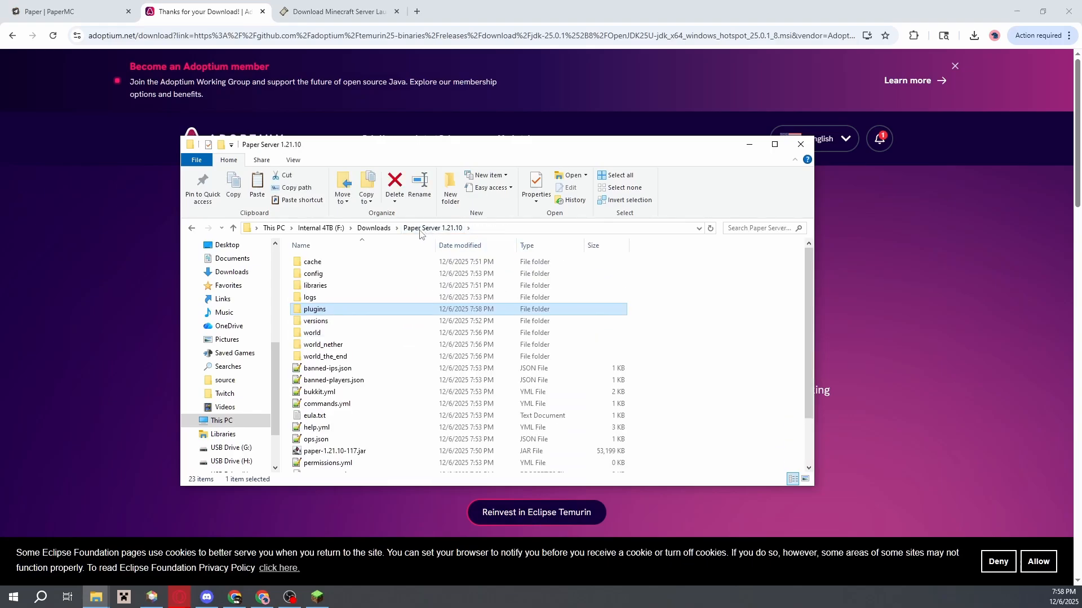
pyautogui.scroll(-2, 371, 395)
pyautogui.click(345, 396)
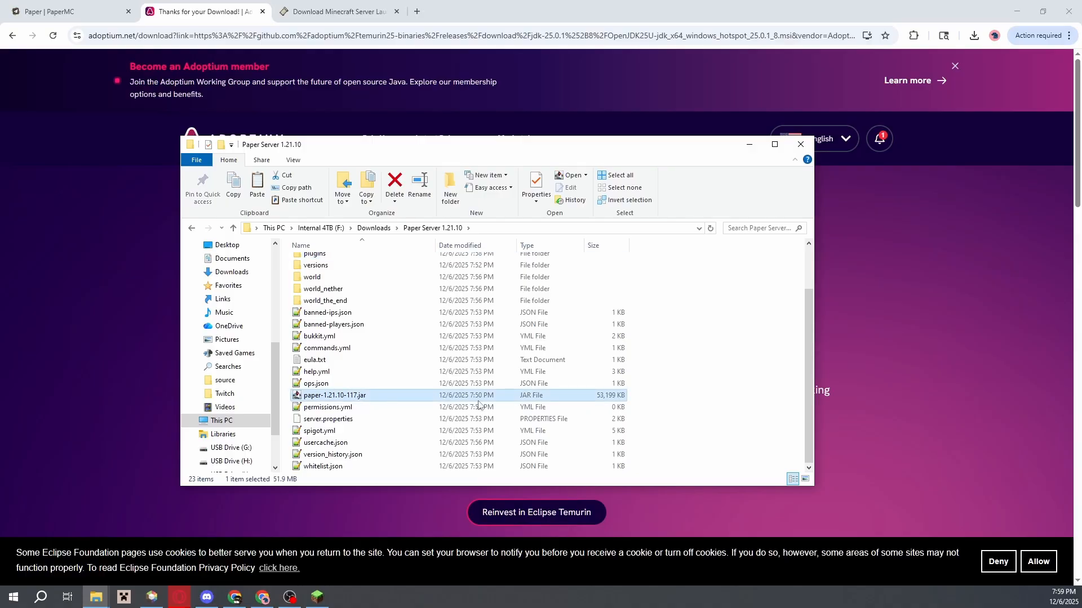
pyautogui.click(745, 404)
pyautogui.rightClick(659, 396)
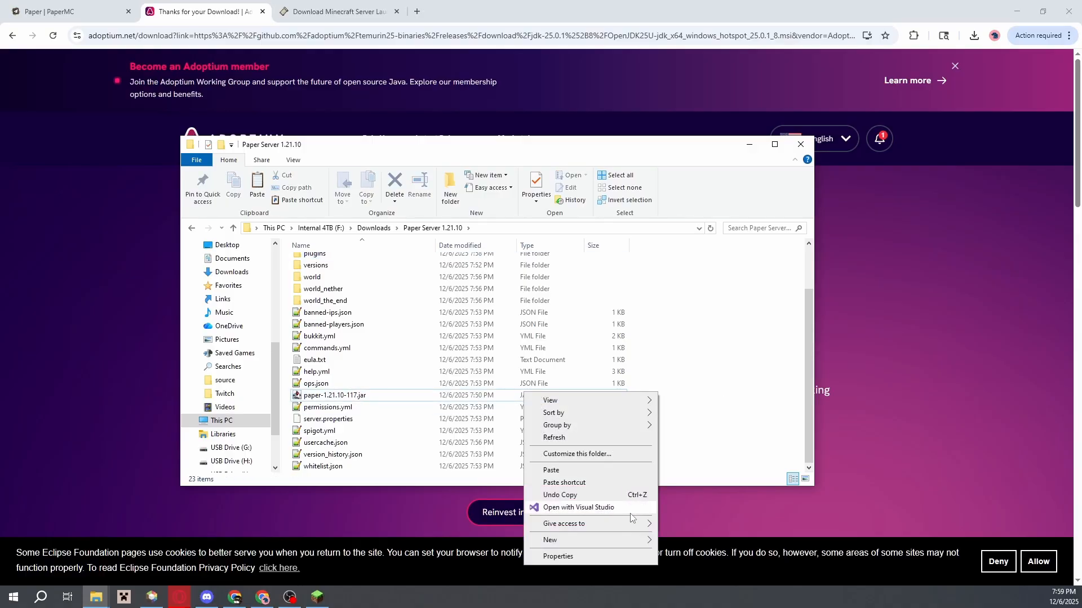
pyautogui.moveTo(605, 542)
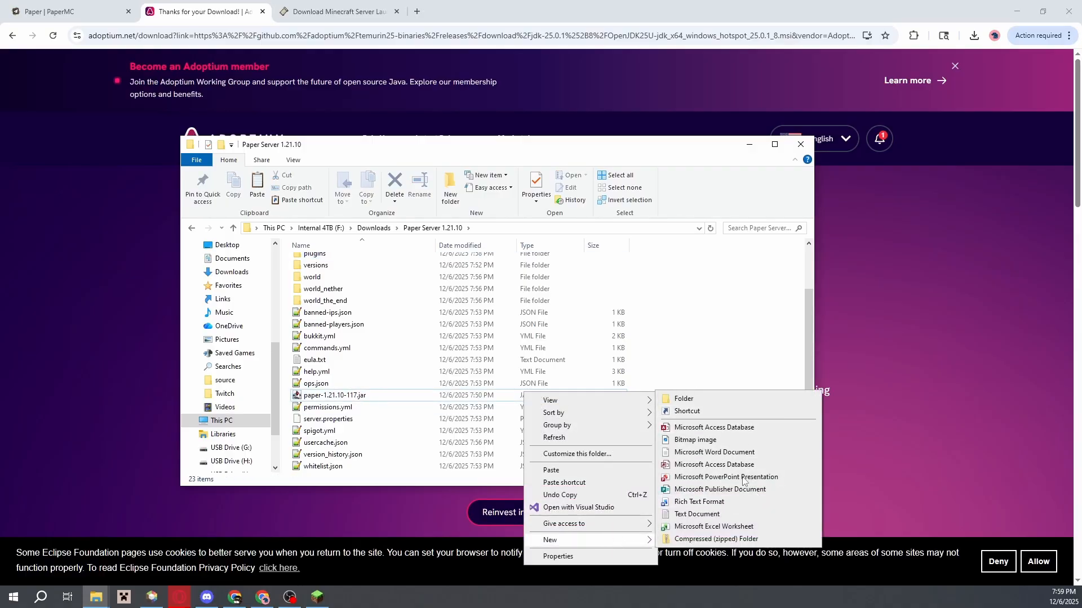
pyautogui.click(743, 514)
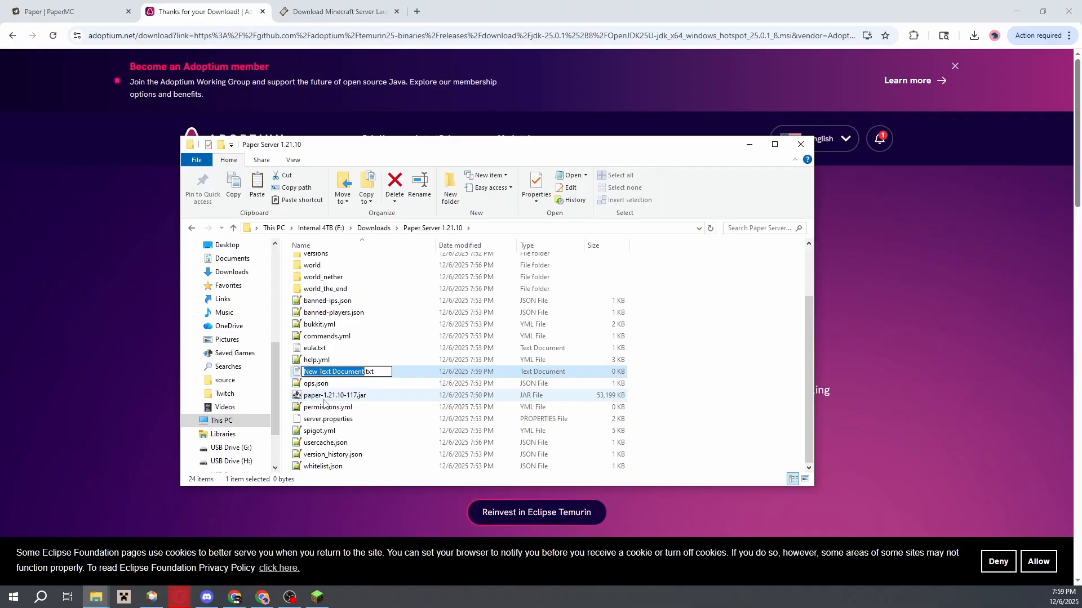
pyautogui.click(372, 397)
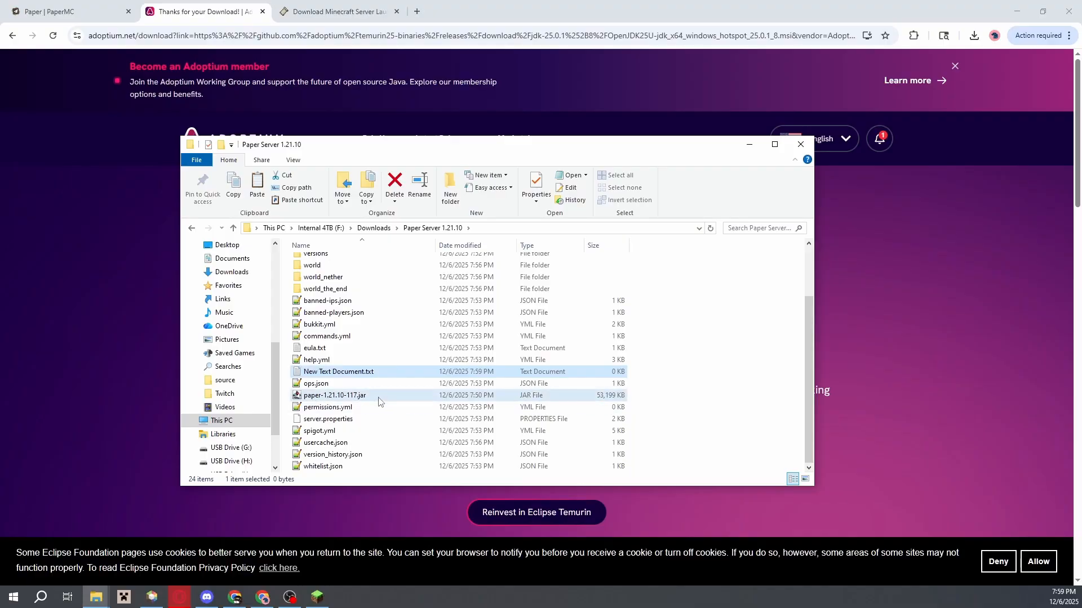
# - Rename the new text document as start.bat and open it for editing in Notepad
pyautogui.rightClick(356, 373)
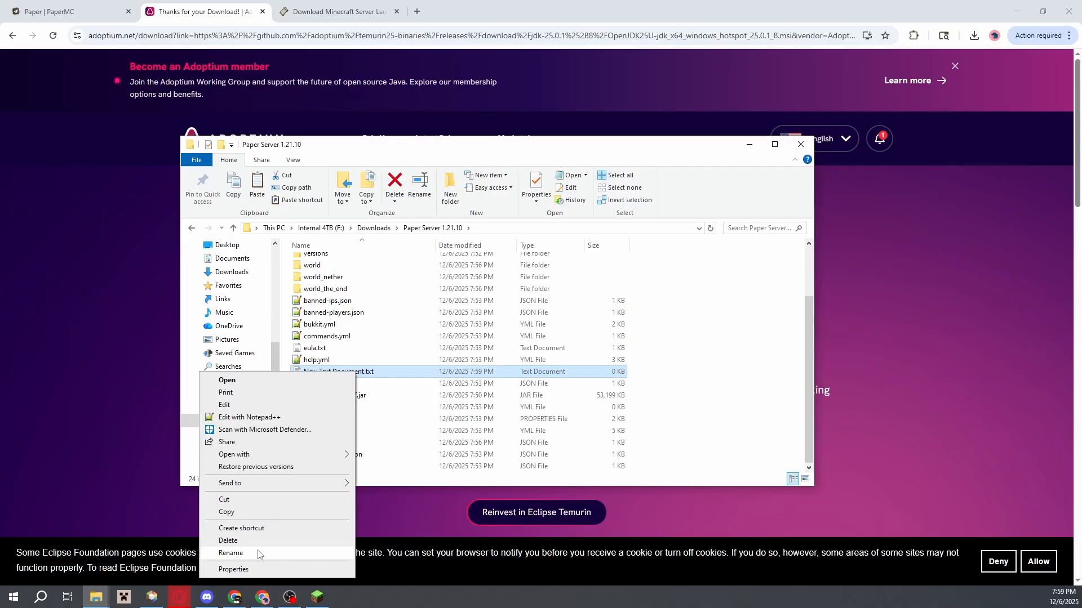
pyautogui.click(231, 553)
pyautogui.write('start')
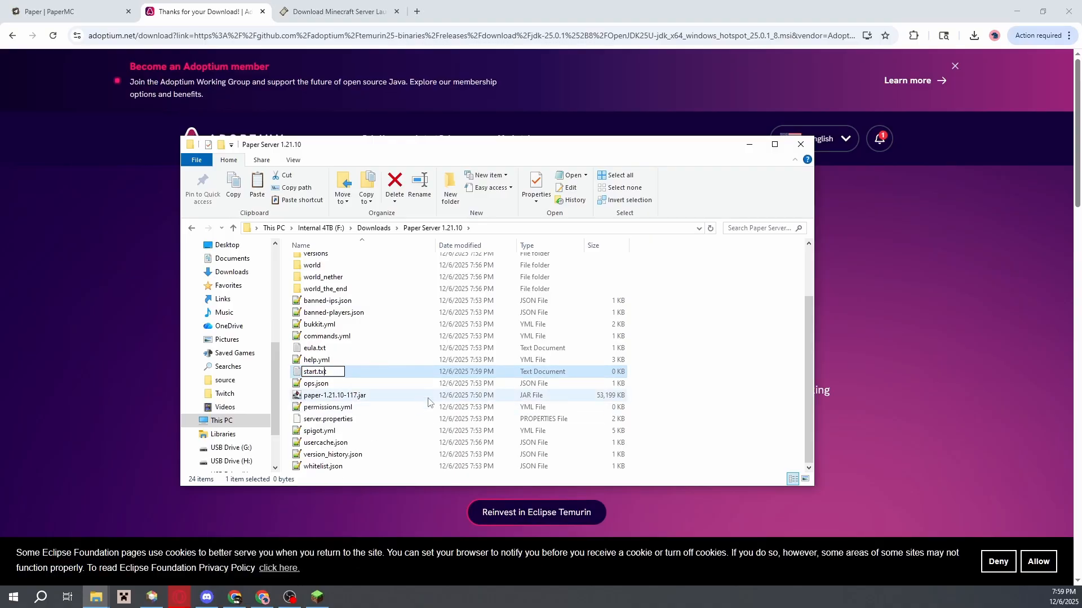
pyautogui.press('BackSpace')
pyautogui.press('BackSpace')
pyautogui.press('BackSpace')
pyautogui.write('bat')
pyautogui.press('Return')
pyautogui.press('Return')
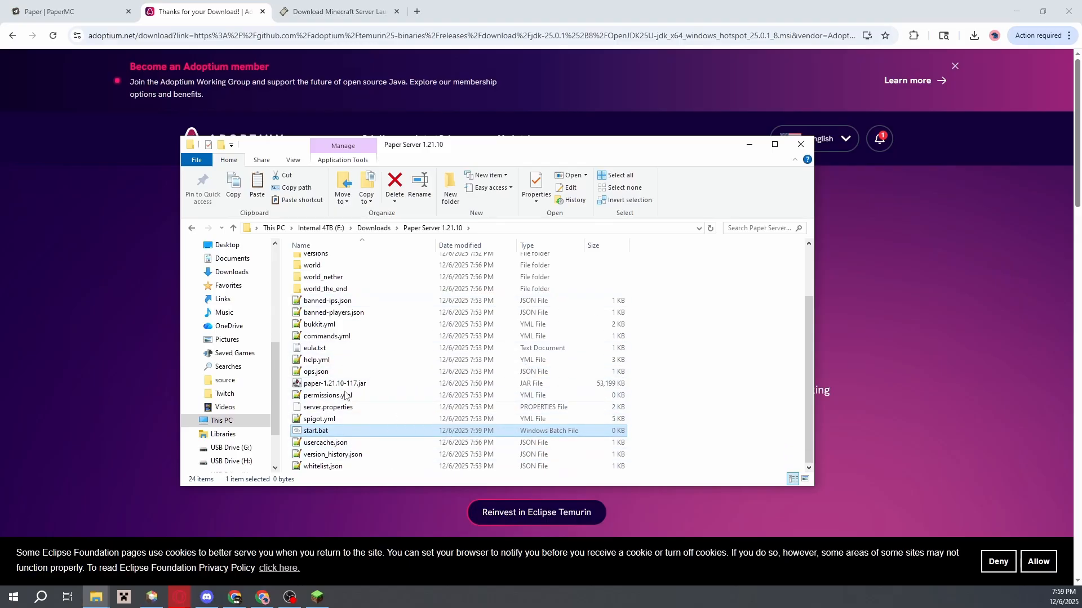
pyautogui.rightClick(358, 436)
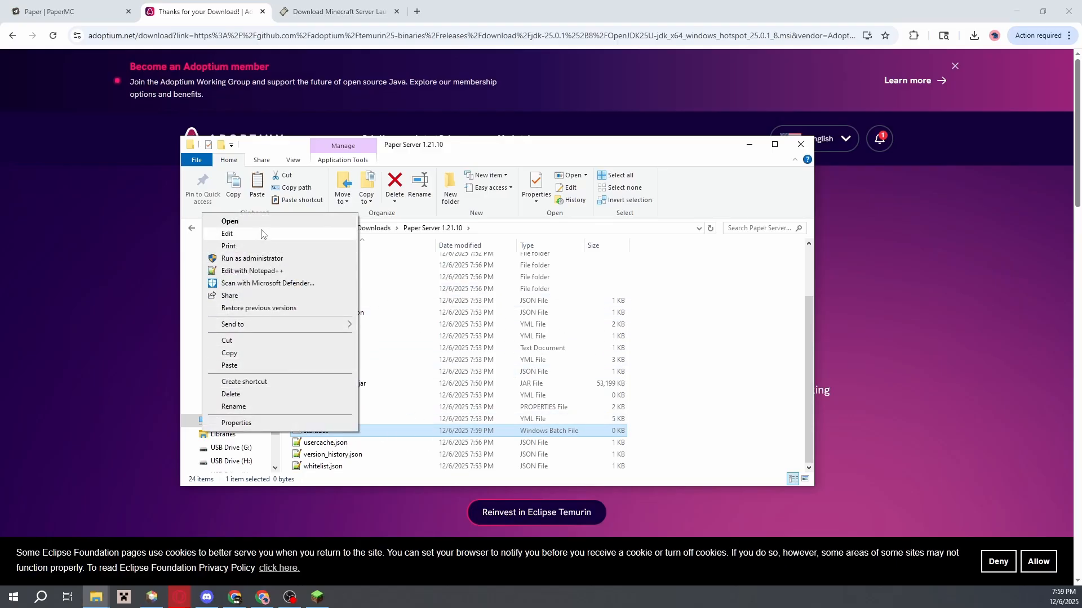
pyautogui.click(228, 234)
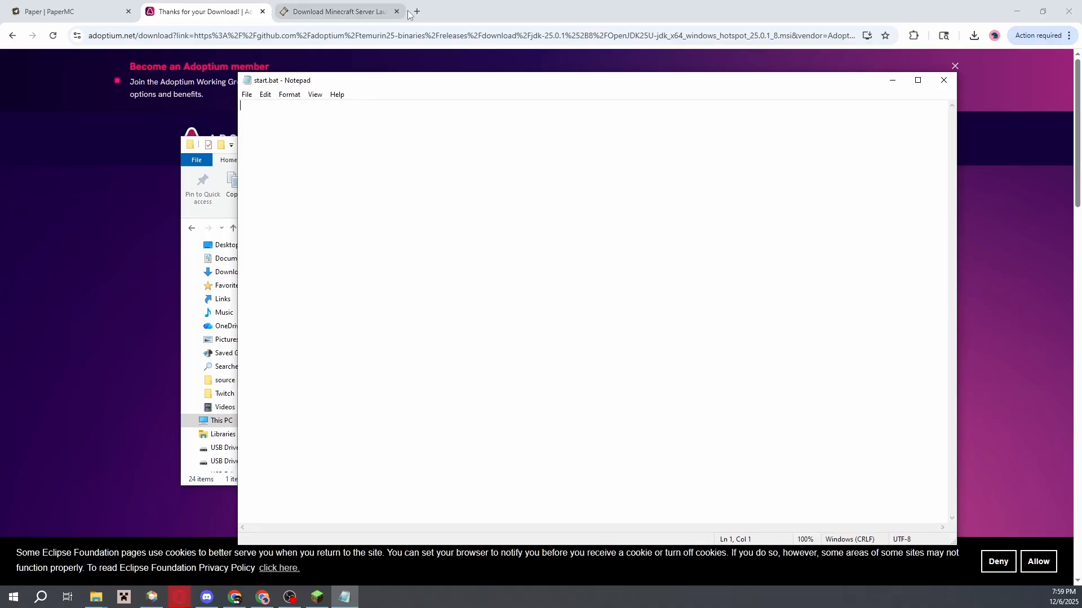
# - Search Google for "minecraft server download" in a new browser tab and open the Minecraft Server Download page
pyautogui.click(338, 12)
pyautogui.click(417, 11)
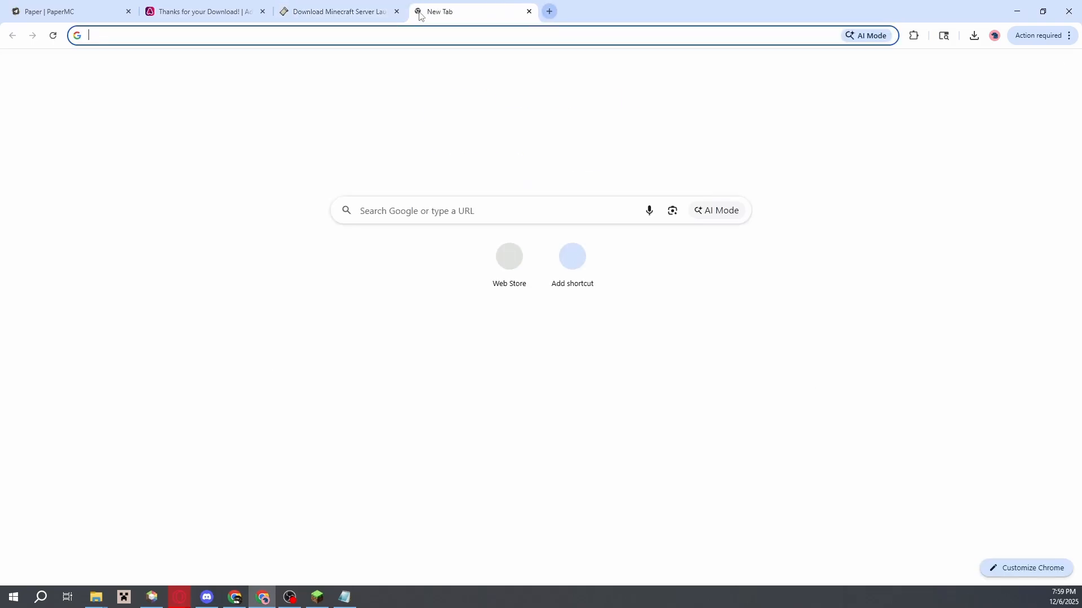
pyautogui.write('minecraft server download')
pyautogui.press('Return')
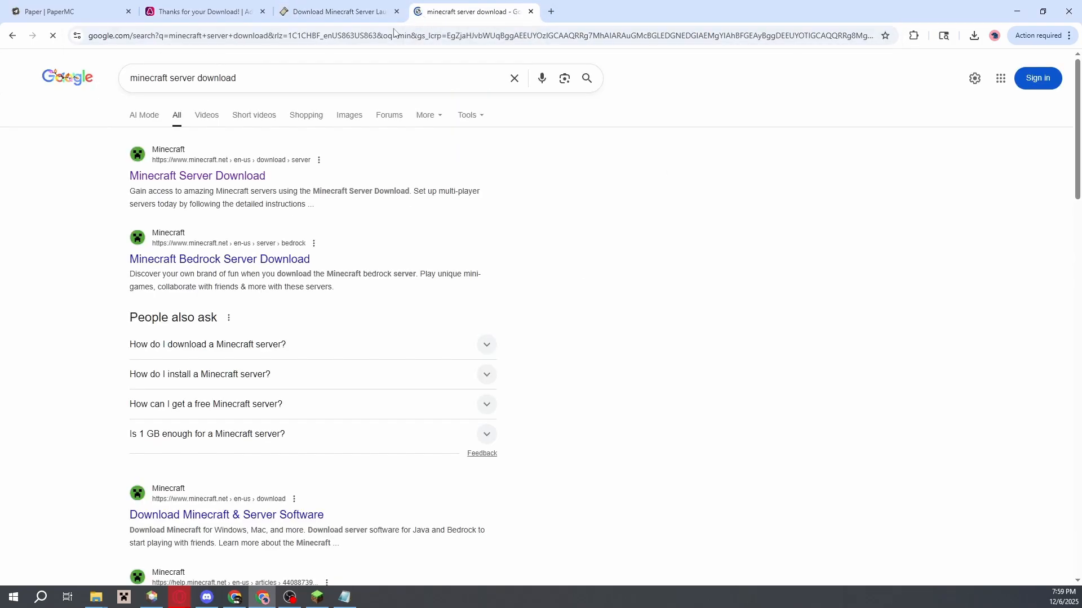
pyautogui.click(260, 181)
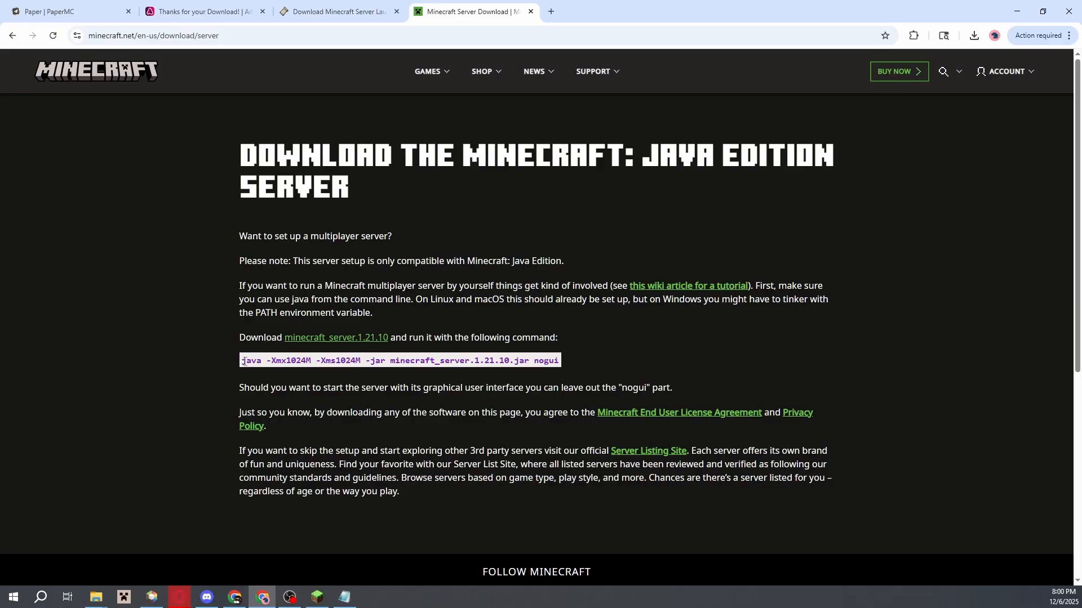
# - Copy the command "java -Xmx1024M -Xms1024M -jar minecraft_server.1.21.10.jar nogui" from the download page into start.bat
pyautogui.moveTo(244, 363); pyautogui.dragTo(587, 364)
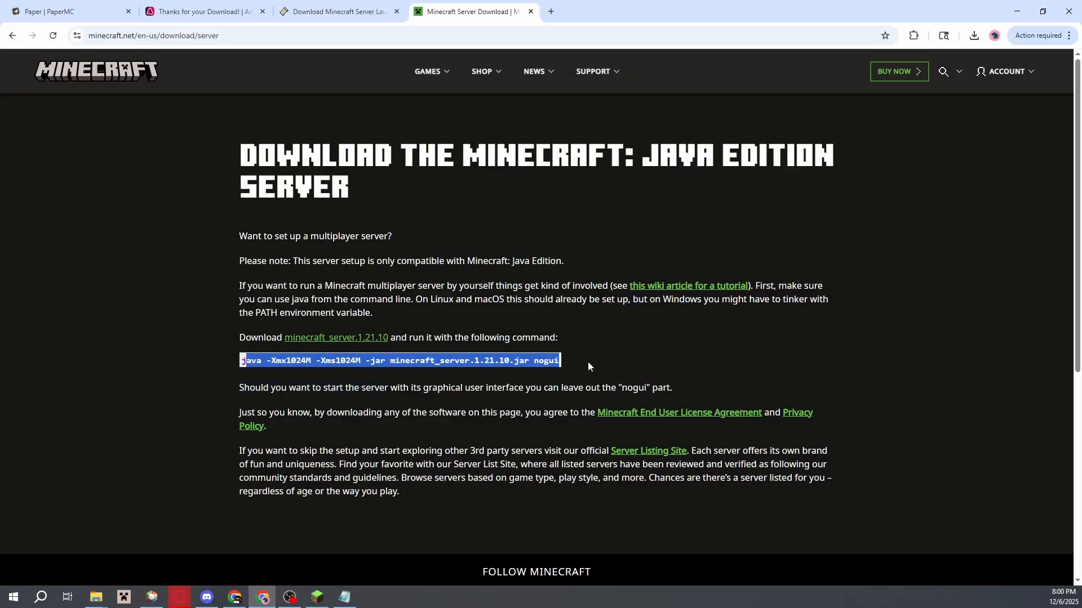
pyautogui.click(271, 362)
pyautogui.moveTo(239, 361); pyautogui.dragTo(583, 368)
pyautogui.hotkey('ctrl', 'c')
pyautogui.click(344, 597)
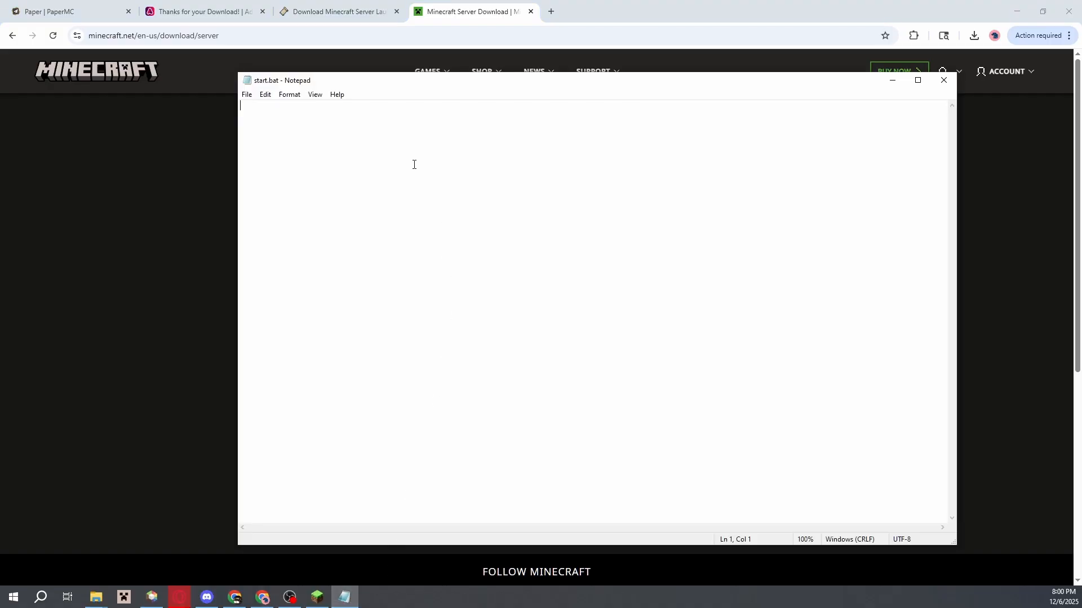
pyautogui.hotkey('ctrl', 'v')
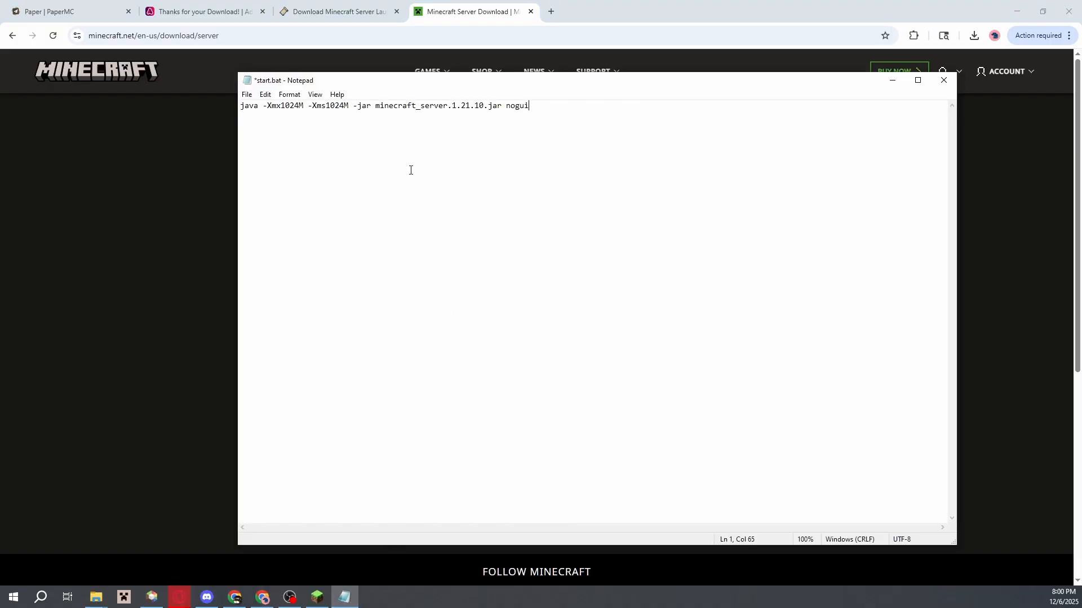
# - Examine the launch command in start.bat part by part: java, the -Xmx and -Xms memory arguments, -jar and the server jar's file name
pyautogui.moveTo(242, 106); pyautogui.dragTo(269, 107)
pyautogui.click(263, 107)
pyautogui.click(269, 109)
pyautogui.click(351, 108)
pyautogui.click(265, 108)
pyautogui.moveTo(580, 85); pyautogui.dragTo(561, 112)
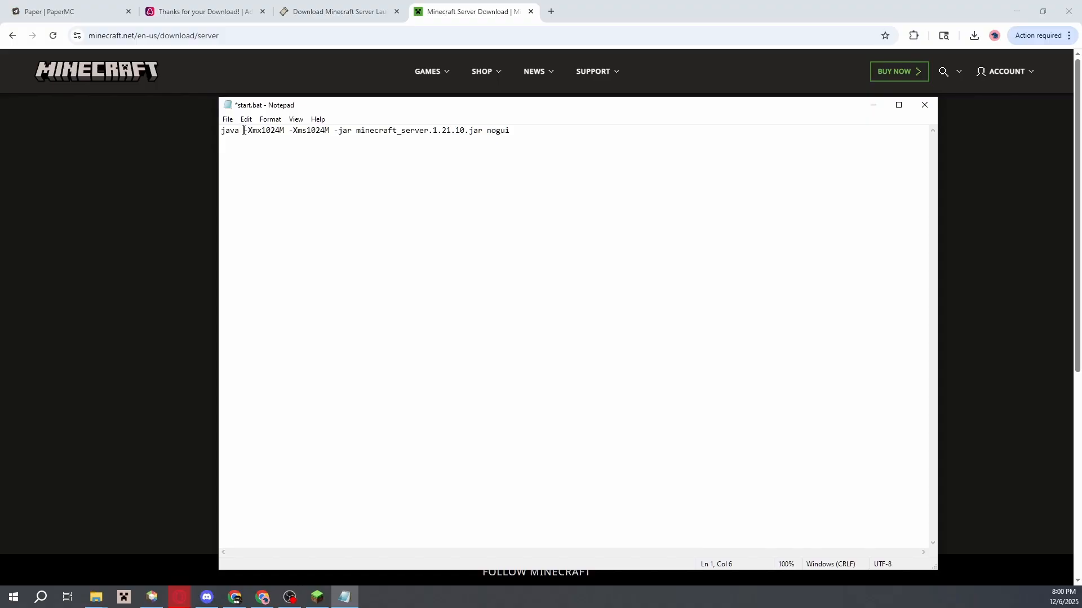
pyautogui.moveTo(244, 130)
pyautogui.mouseDown()
pyautogui.moveTo(330, 131)
pyautogui.moveTo(246, 131)
pyautogui.mouseUp()
pyautogui.click(282, 131)
pyautogui.click(281, 130)
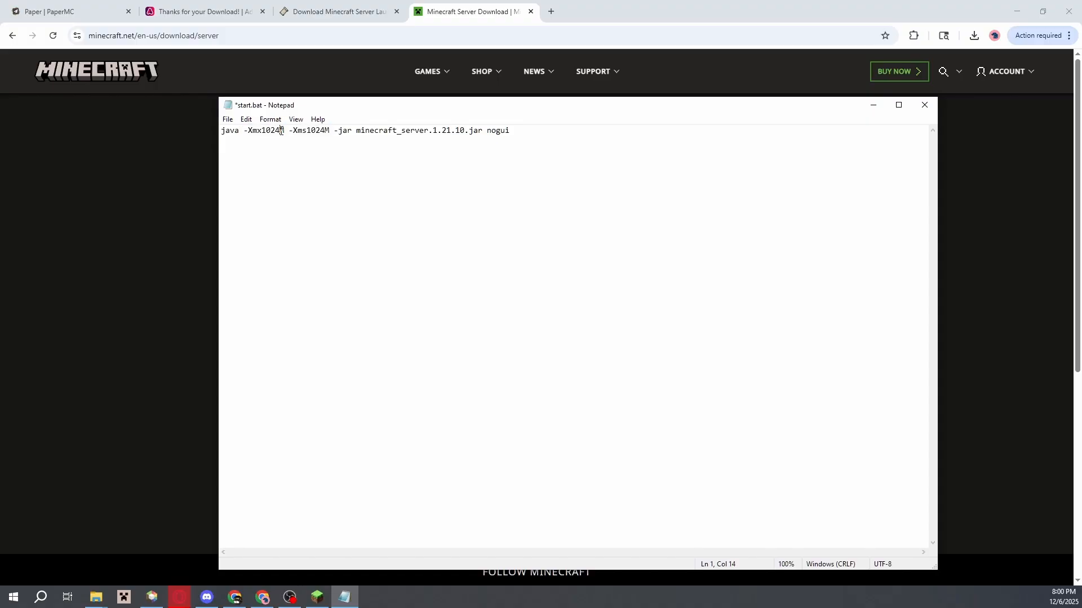
pyautogui.moveTo(323, 131)
pyautogui.mouseDown()
pyautogui.moveTo(313, 130)
pyautogui.moveTo(325, 131)
pyautogui.mouseUp()
pyautogui.click(311, 131)
pyautogui.click(333, 132)
pyautogui.moveTo(337, 131); pyautogui.dragTo(353, 132)
pyautogui.click(357, 131)
pyautogui.moveTo(356, 131); pyautogui.dragTo(484, 134)
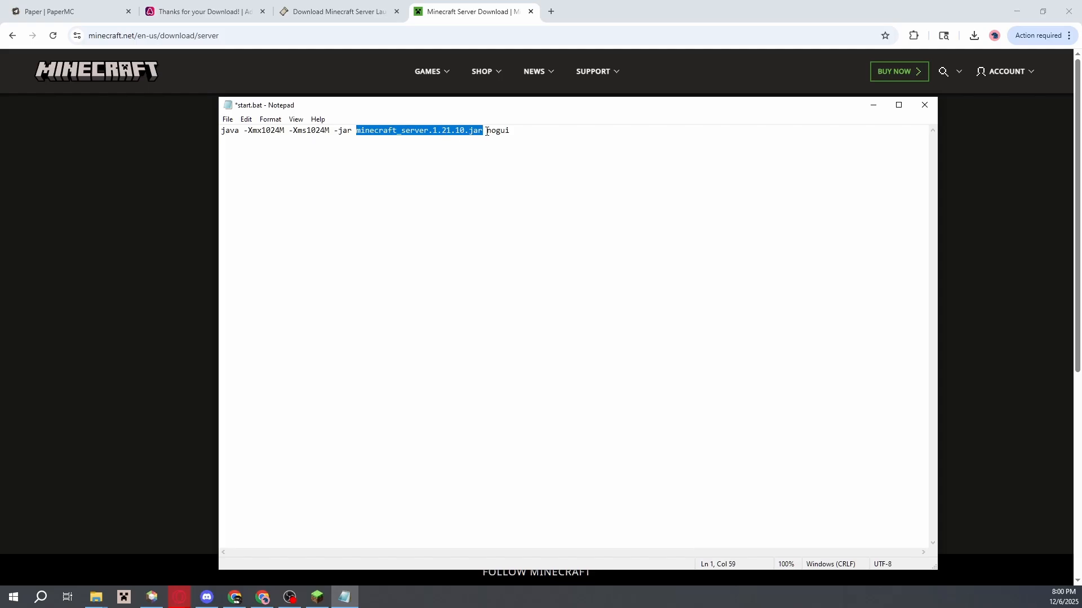
# - Try removing the nogui argument from the end of the launch command and undo the removal
pyautogui.moveTo(487, 132)
pyautogui.mouseDown()
pyautogui.moveTo(516, 138)
pyautogui.moveTo(492, 135)
pyautogui.mouseUp()
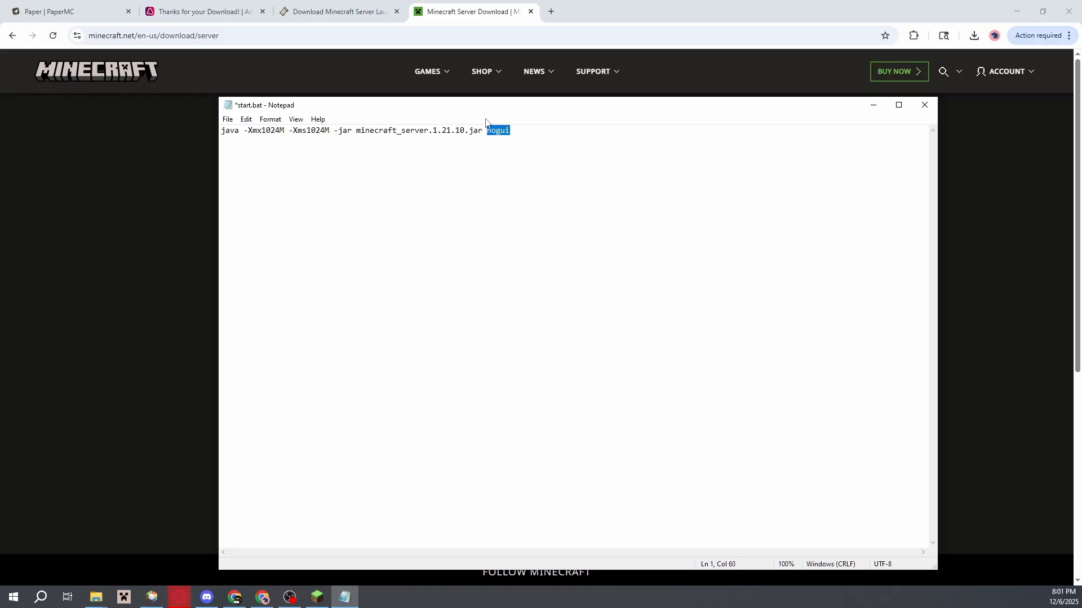
pyautogui.press('BackSpace')
pyautogui.hotkey('ctrl', 'z')
pyautogui.click(520, 148)
pyautogui.moveTo(528, 134); pyautogui.dragTo(482, 139)
# - Copy the file name of paper-1.21.10-117.jar, without its extension, from the Paper Server 1.21.10 folder in File Explorer
pyautogui.click(96, 598)
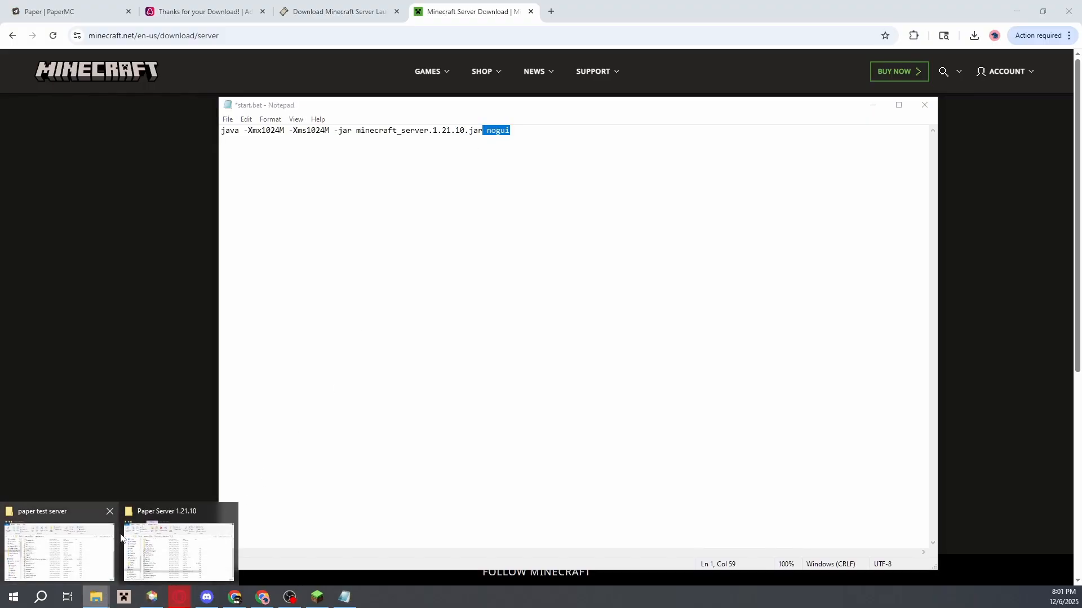
pyautogui.click(158, 536)
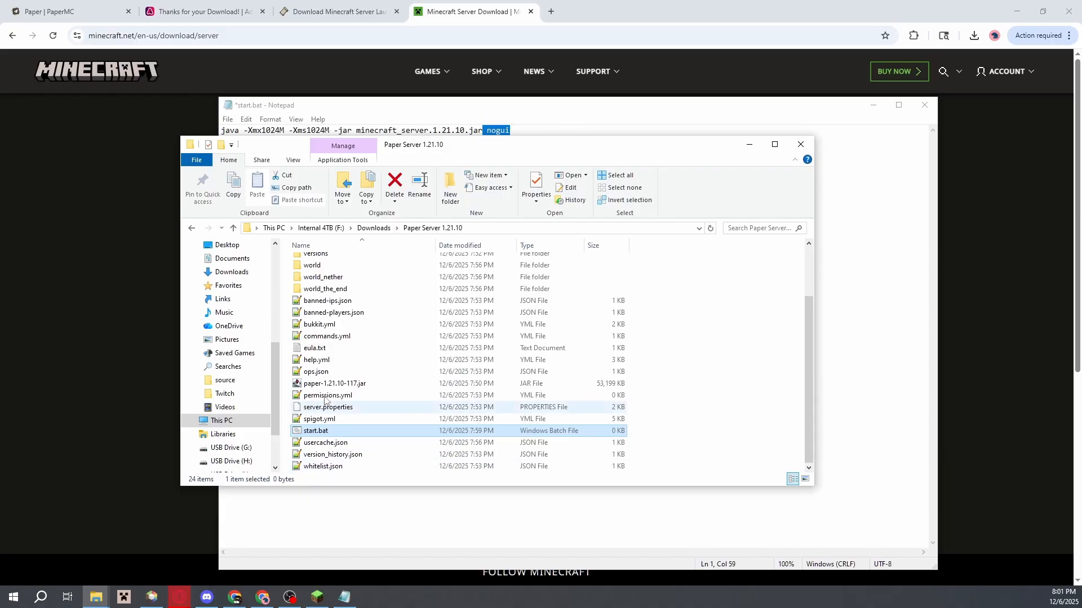
pyautogui.click(336, 384)
pyautogui.rightClick(337, 384)
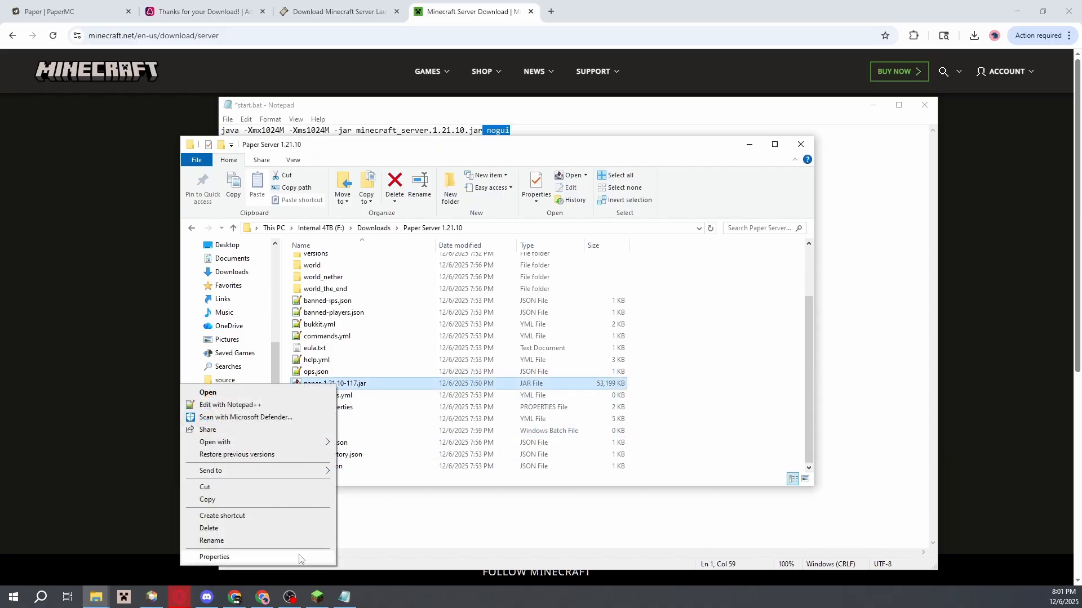
pyautogui.click(270, 539)
pyautogui.hotkey('ctrl', 'c')
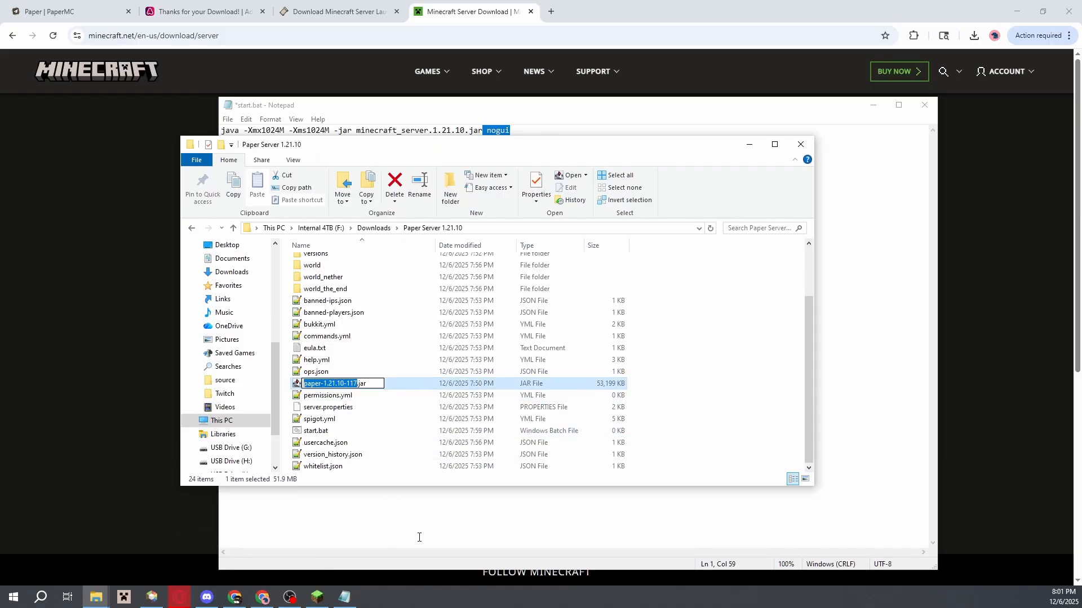
# - Replace minecraft_server.1.21.10 in start.bat's launch command with the copied name paper-1.21.10-117 and save the file
pyautogui.click(419, 538)
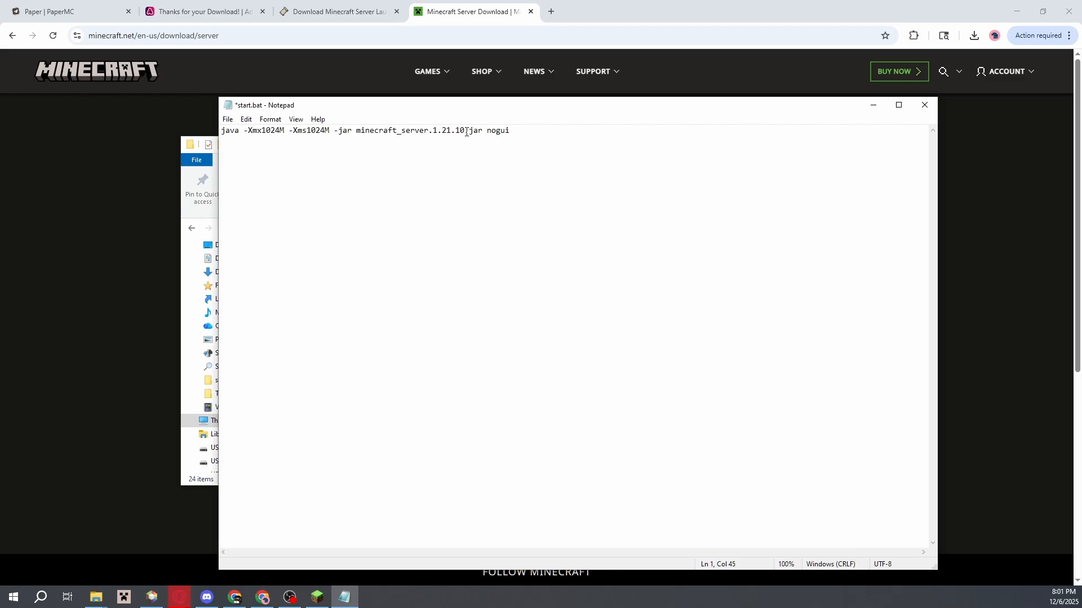
pyautogui.moveTo(467, 132); pyautogui.dragTo(357, 132)
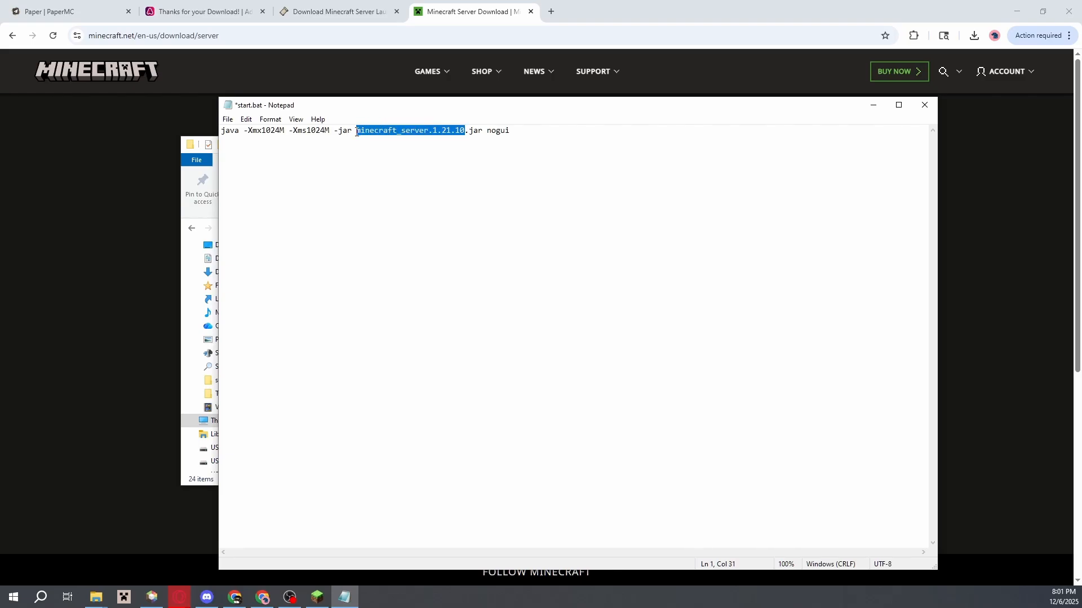
pyautogui.hotkey('ctrl', 'v')
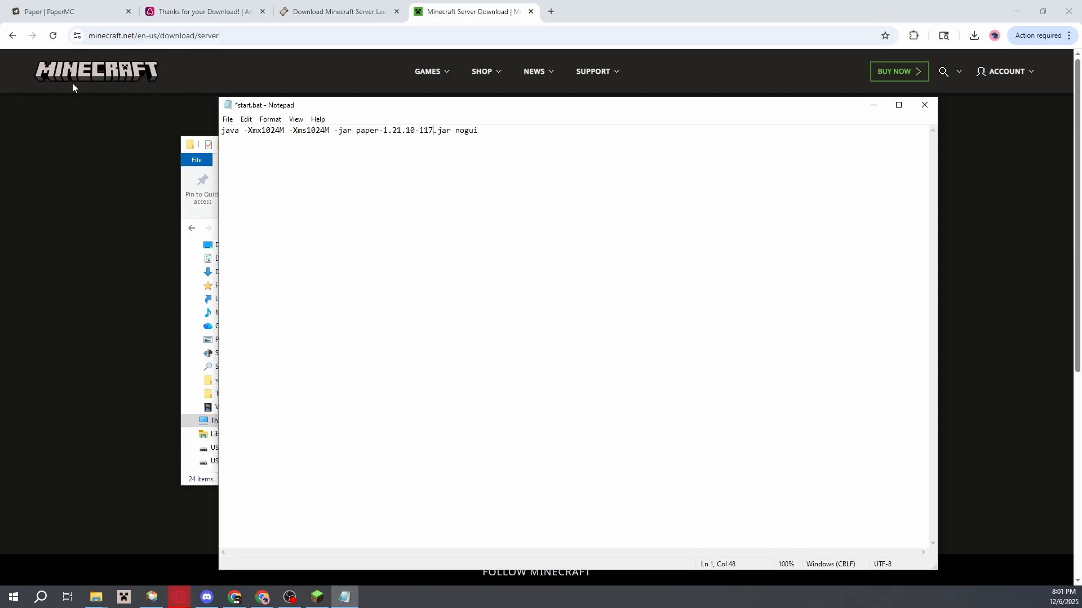
pyautogui.click(228, 118)
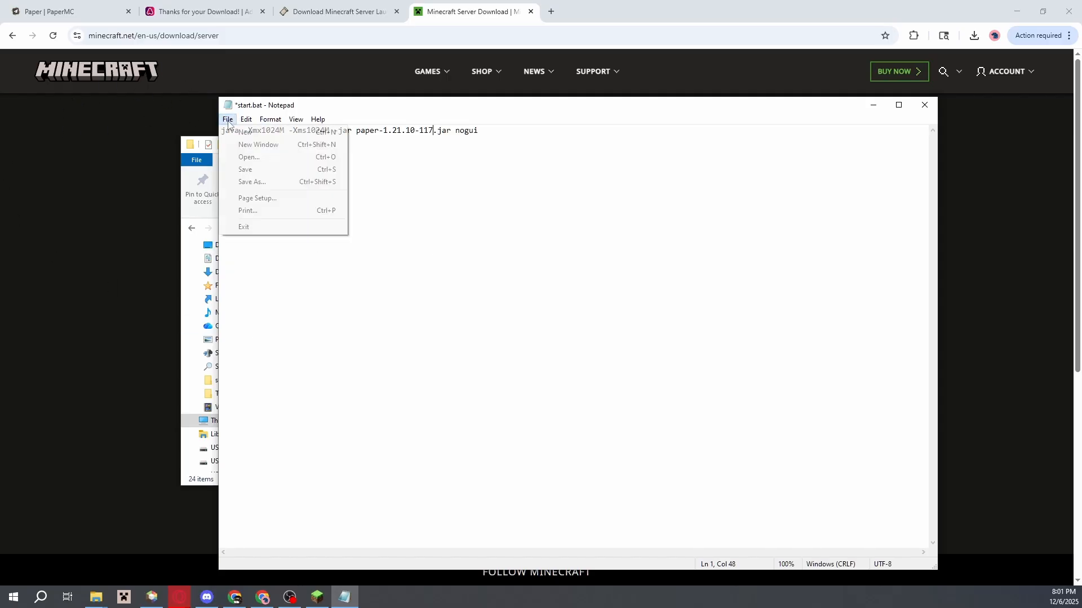
pyautogui.click(261, 170)
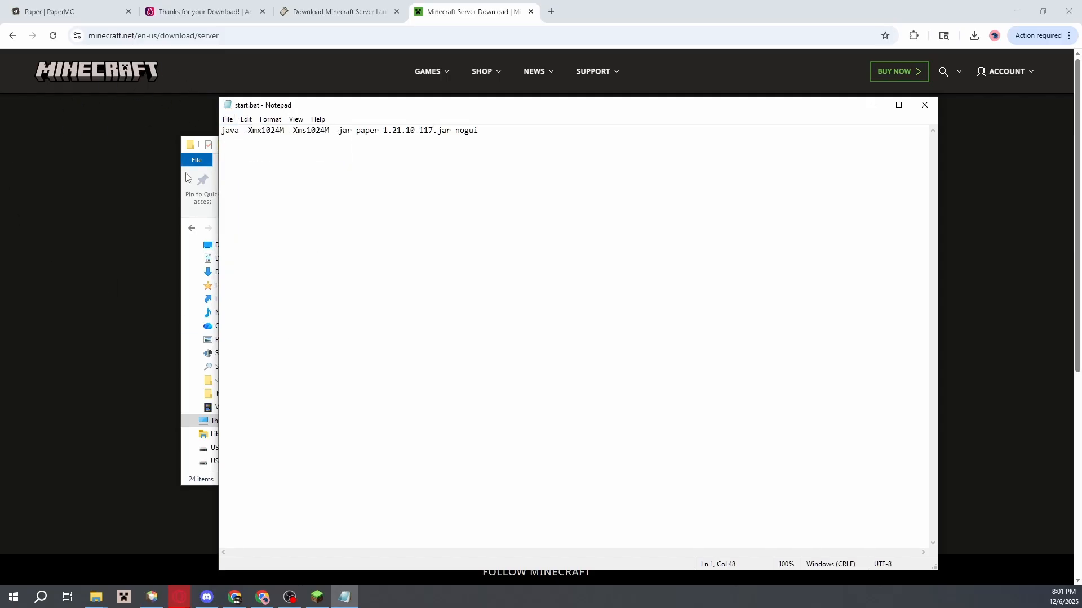
# - Run start.bat from the server folder to launch the Paper server and move its console window clear of the folder window
pyautogui.click(199, 183)
pyautogui.doubleClick(315, 431)
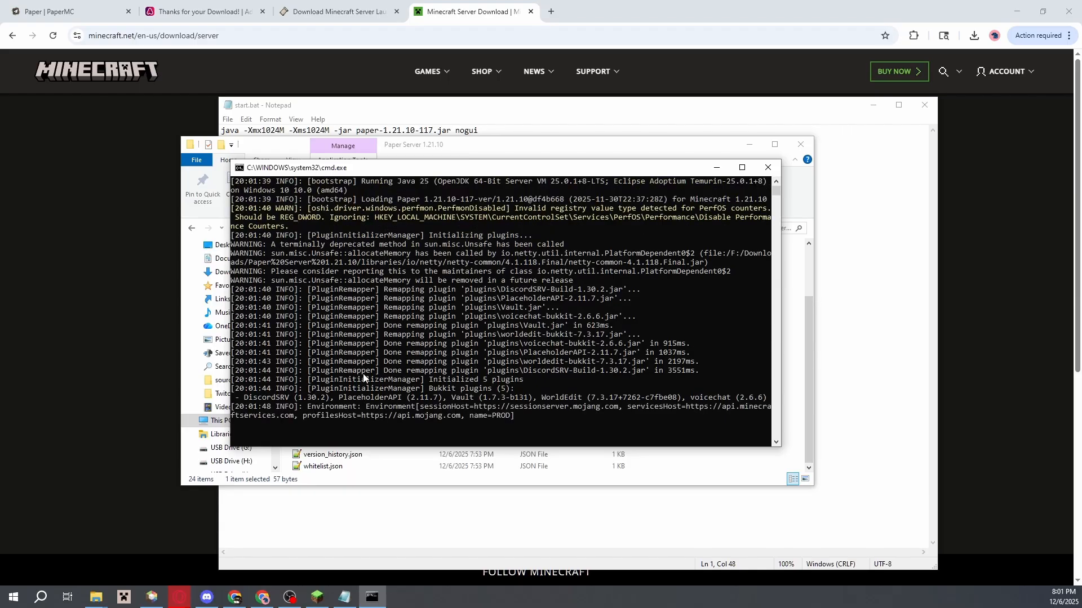
pyautogui.scroll(1, 313, 278)
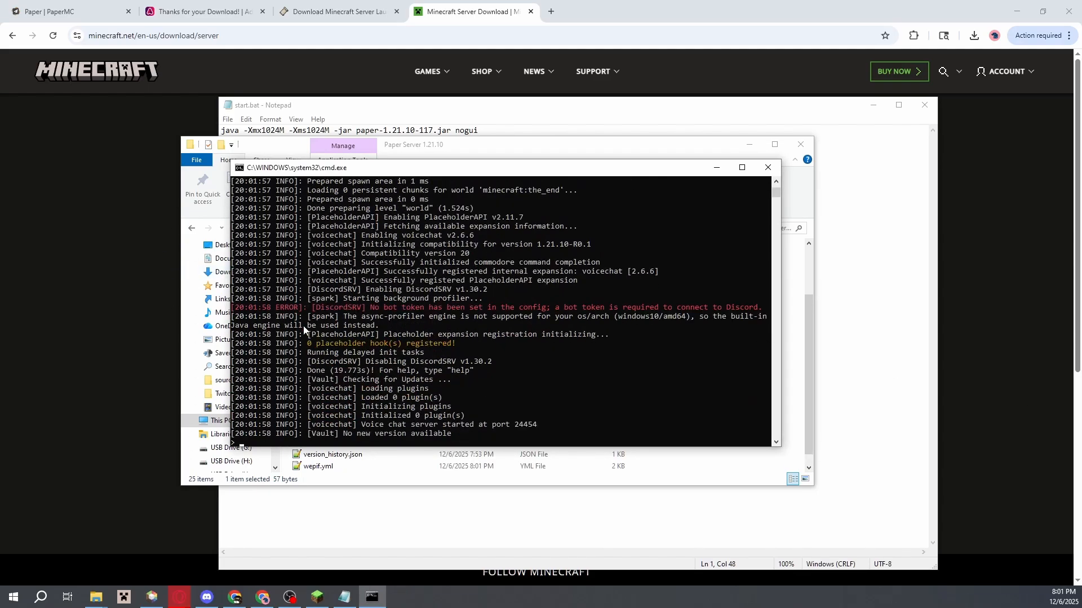
pyautogui.moveTo(581, 171); pyautogui.dragTo(644, 140)
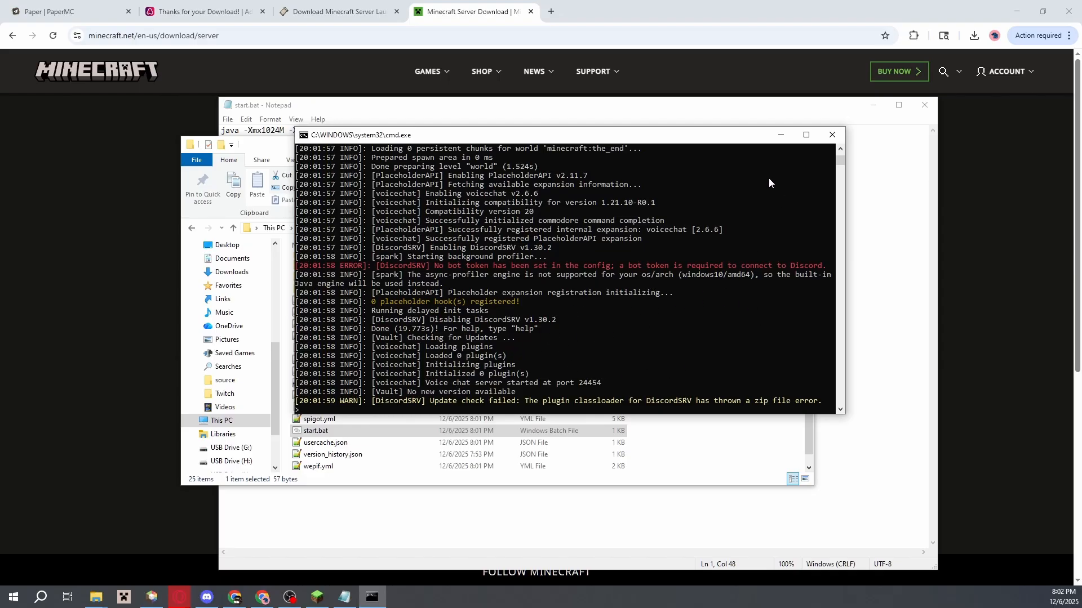
pyautogui.moveTo(696, 135); pyautogui.dragTo(907, 259)
# - Open the server's plugins folder, look inside the WorldEdit folder and return to plugins
pyautogui.click(355, 303)
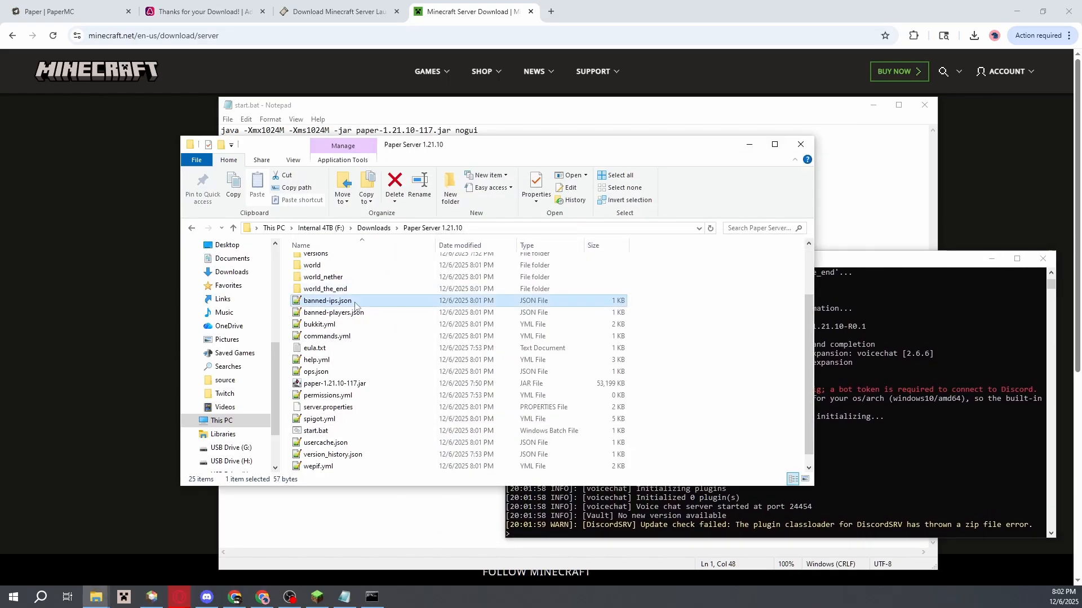
pyautogui.scroll(3, 355, 306)
pyautogui.doubleClick(345, 310)
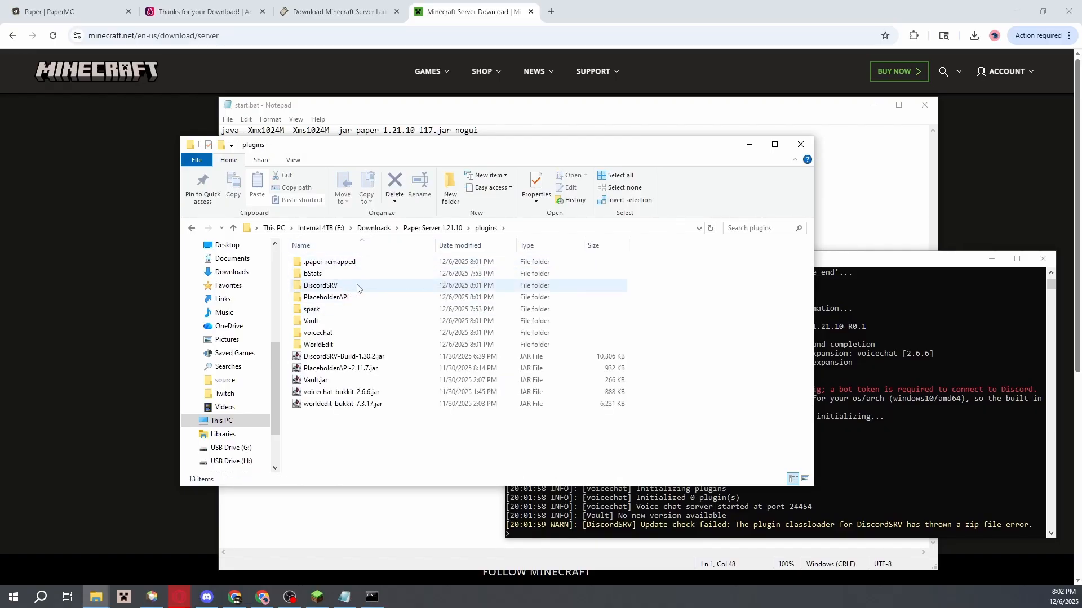
pyautogui.doubleClick(338, 345)
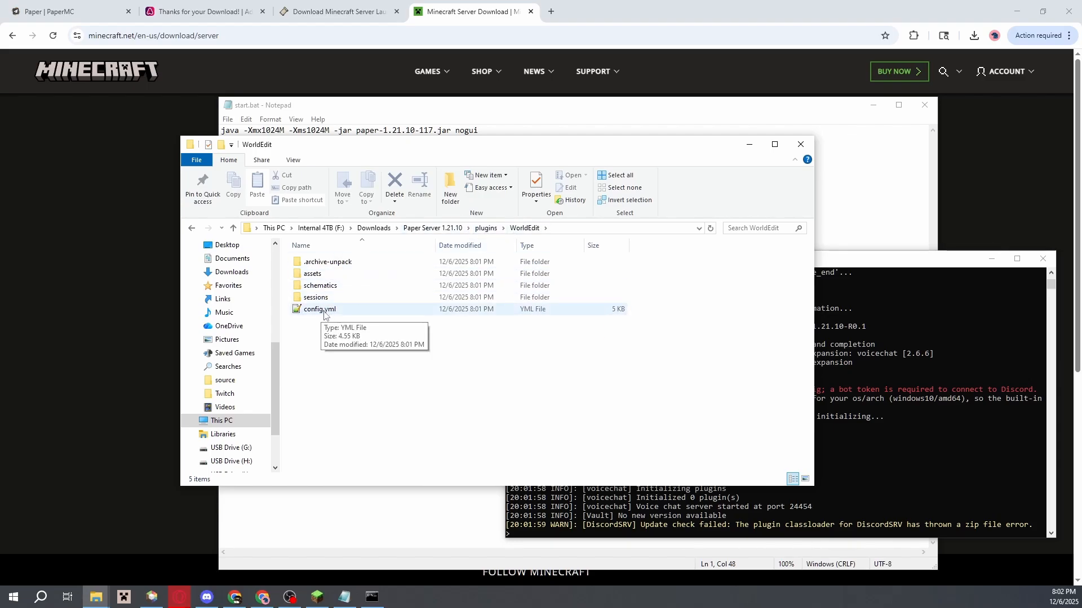
pyautogui.click(486, 228)
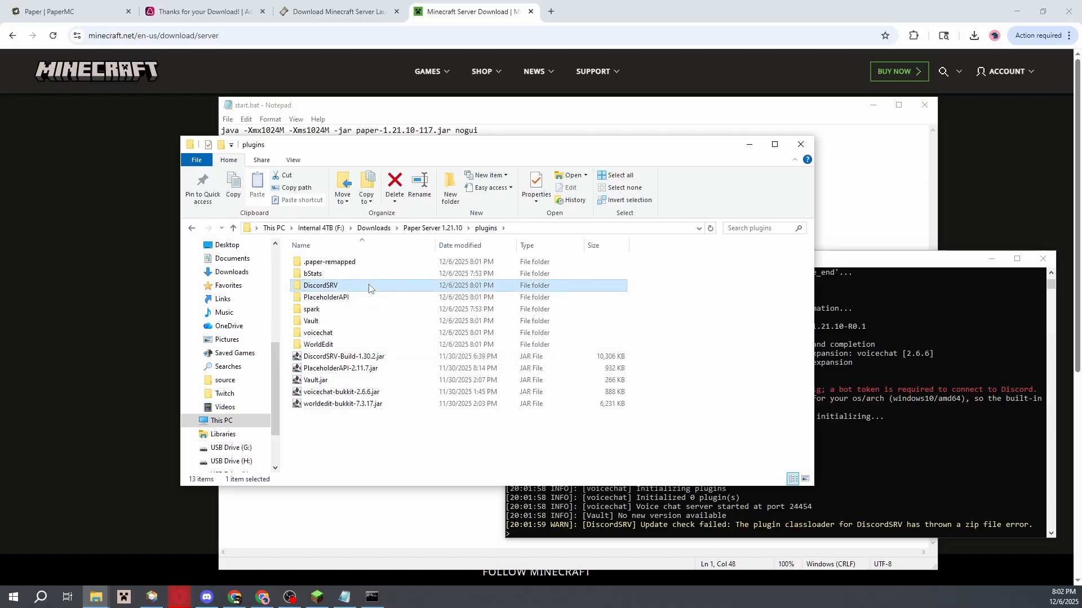
# - Open the DiscordSRV plugin folder, highlight DiscordSRV's error line in the server console and open the plugin's config.yml
pyautogui.doubleClick(329, 286)
pyautogui.click(867, 320)
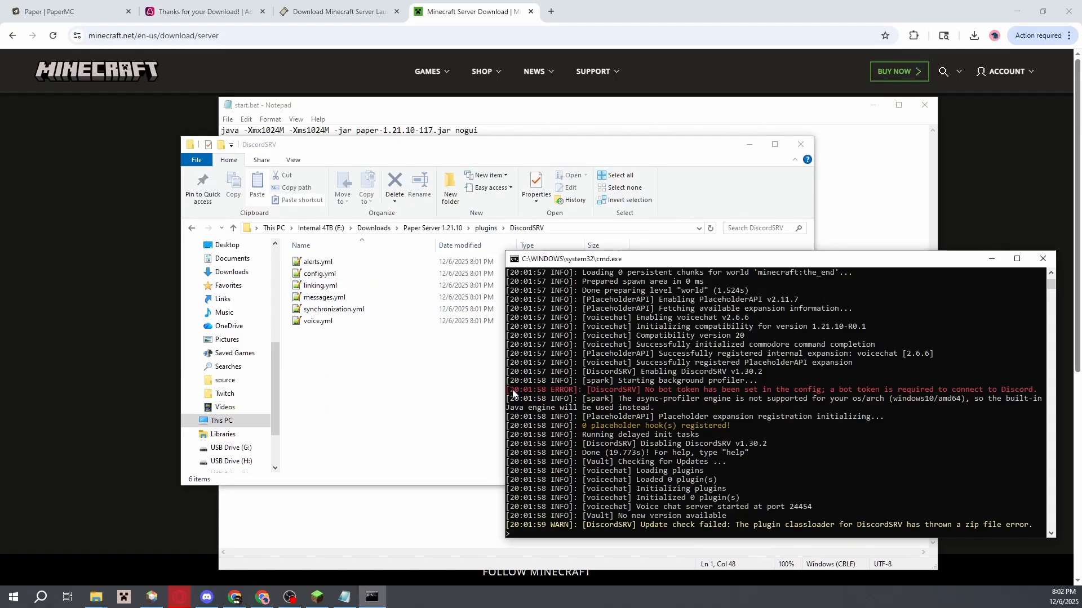
pyautogui.moveTo(509, 390); pyautogui.dragTo(1032, 395)
pyautogui.click(378, 391)
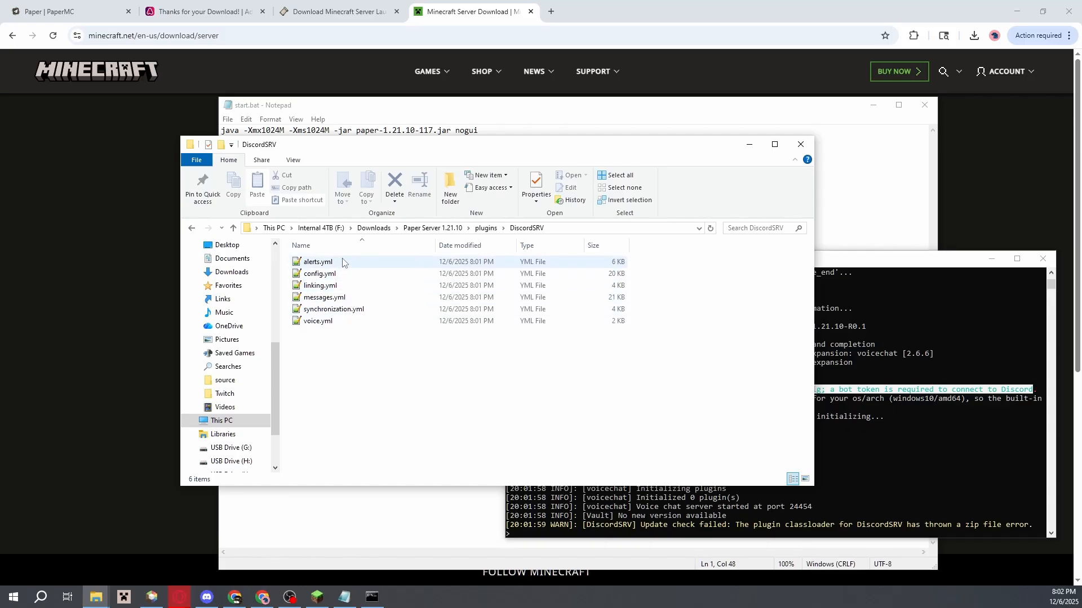
pyautogui.click(336, 275)
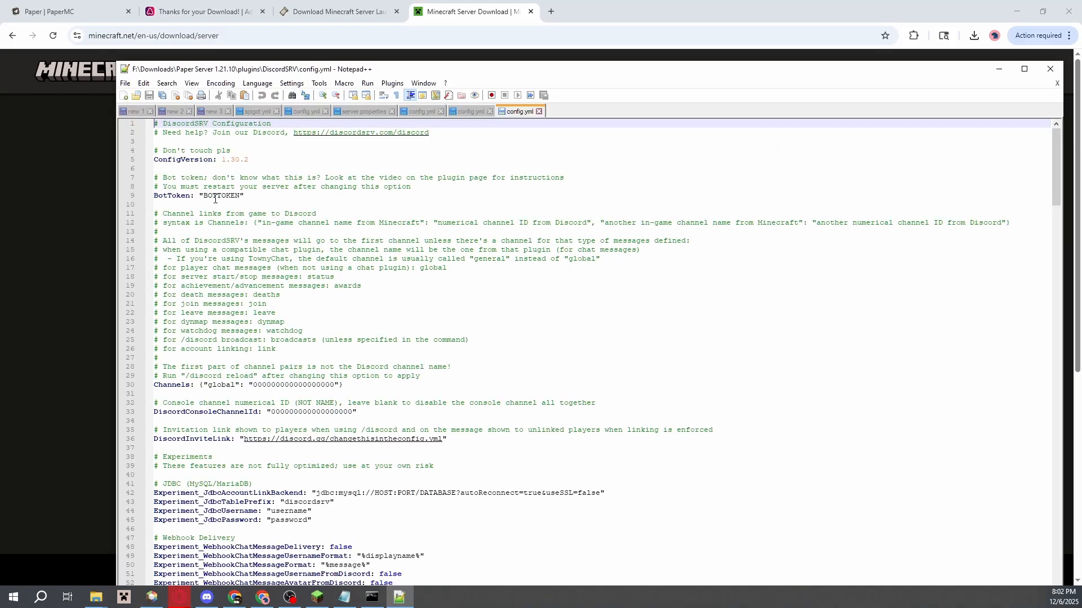
# - Examine the BotToken setting in DiscordSRV's config.yml and close the editor without changing it
pyautogui.doubleClick(204, 197)
pyautogui.click(273, 198)
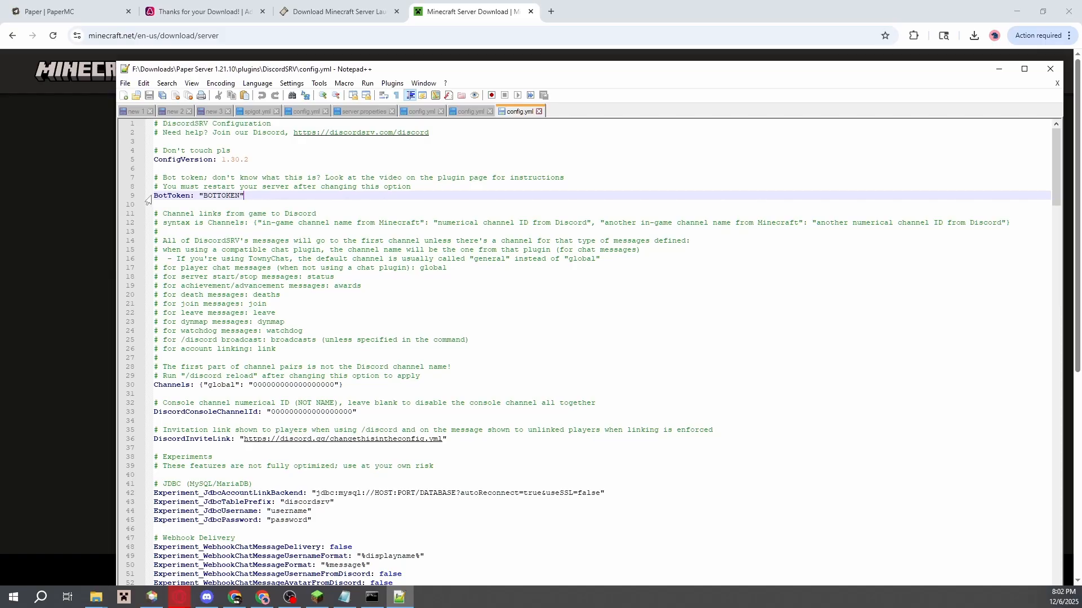
pyautogui.moveTo(204, 195); pyautogui.dragTo(240, 198)
pyautogui.click(598, 173)
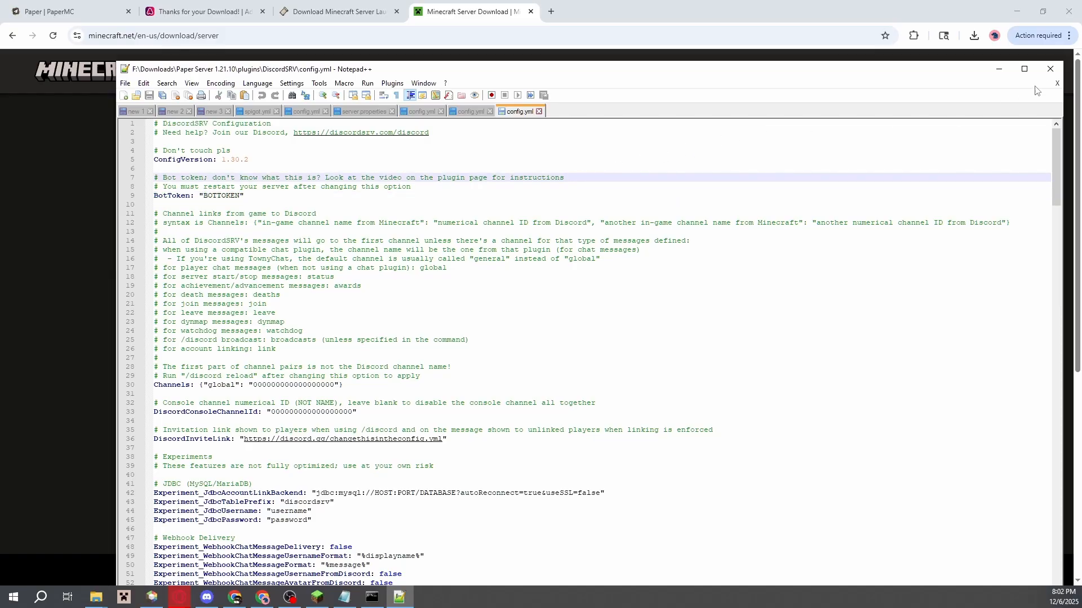
pyautogui.click(1050, 69)
# - Close the running server console, return to the Paper Server 1.21.10 folder and select start.bat
pyautogui.click(956, 397)
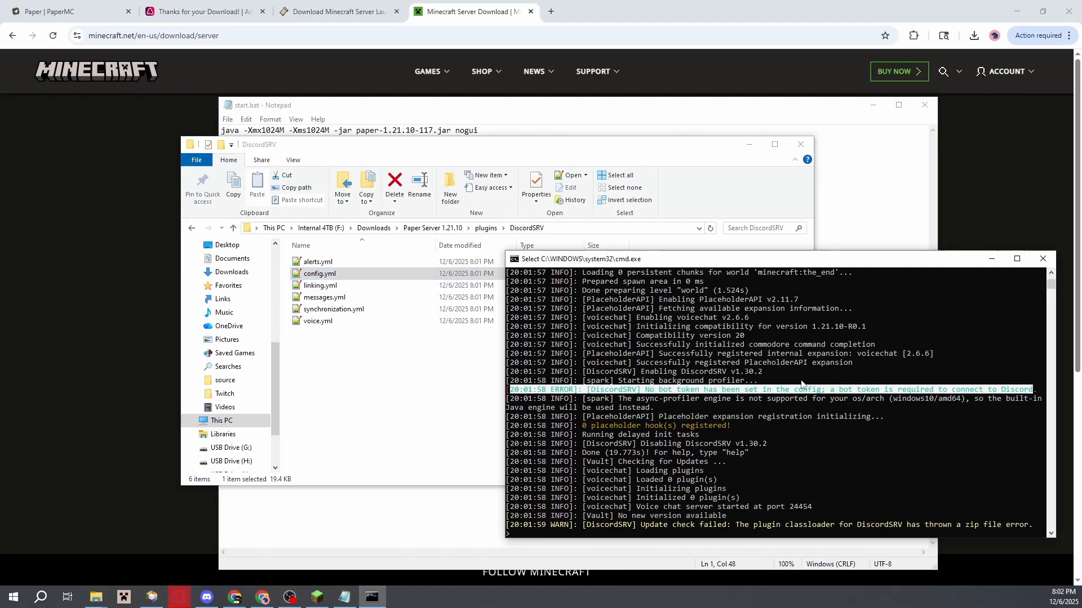
pyautogui.click(1042, 260)
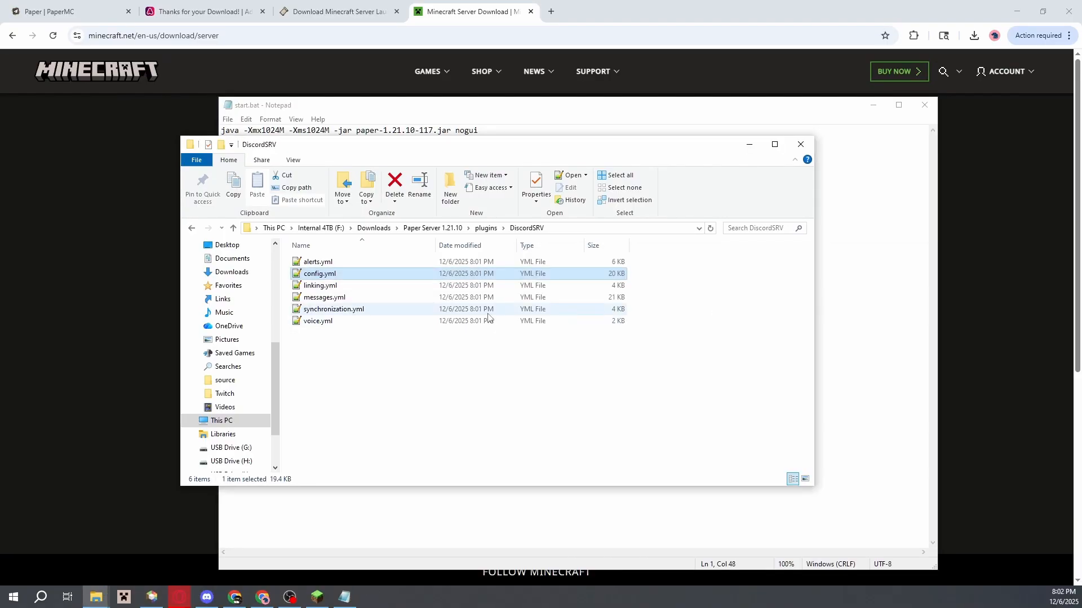
pyautogui.click(485, 228)
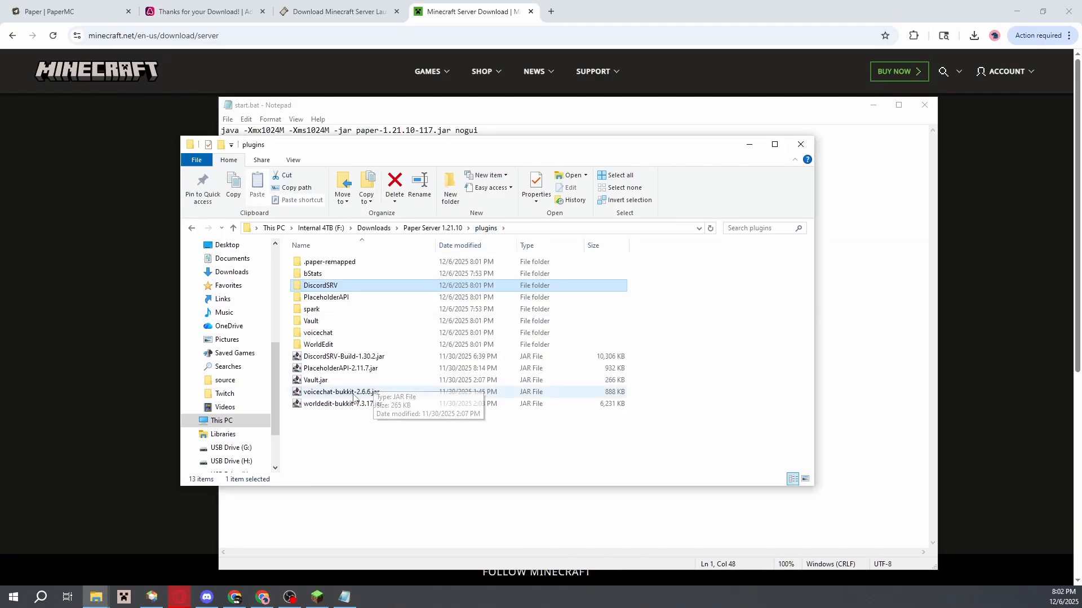
pyautogui.click(428, 229)
pyautogui.scroll(-4, 355, 448)
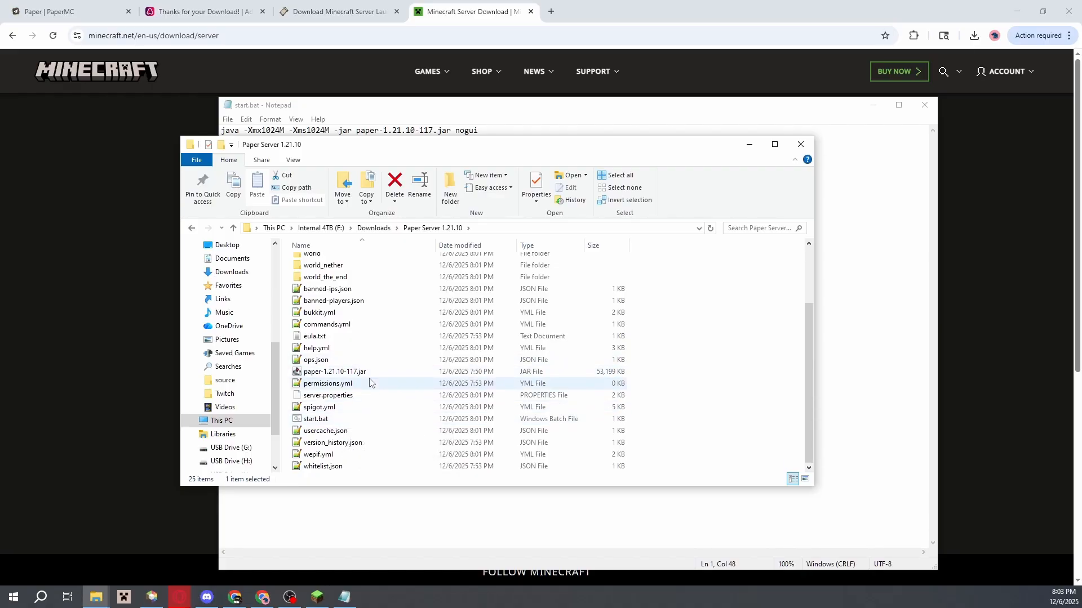
pyautogui.click(342, 419)
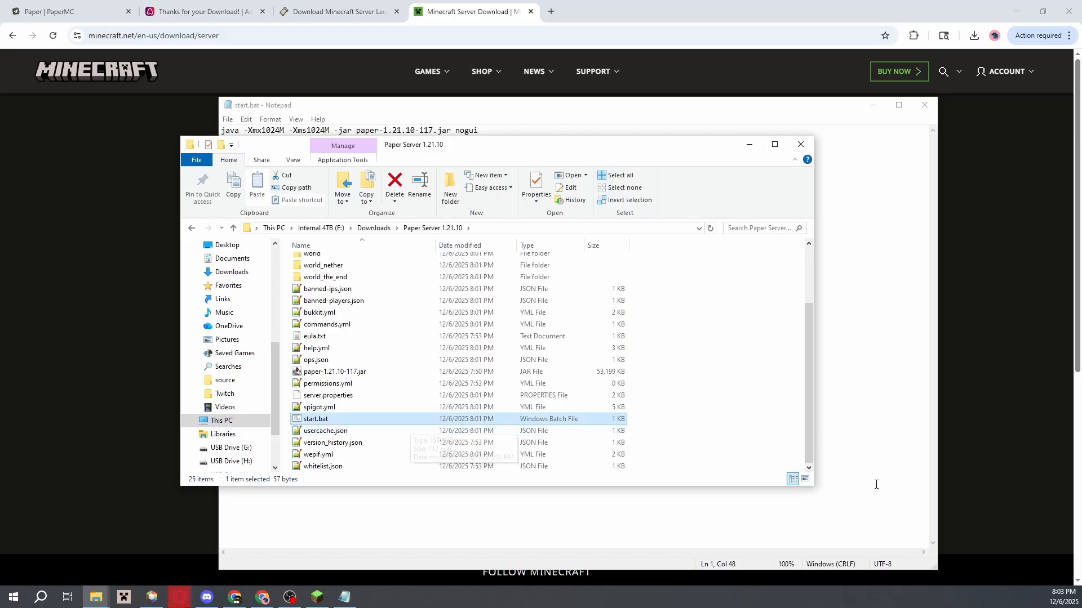
# - Remove the nogui argument from the end of the launch command in start.bat and save the file
pyautogui.click(865, 417)
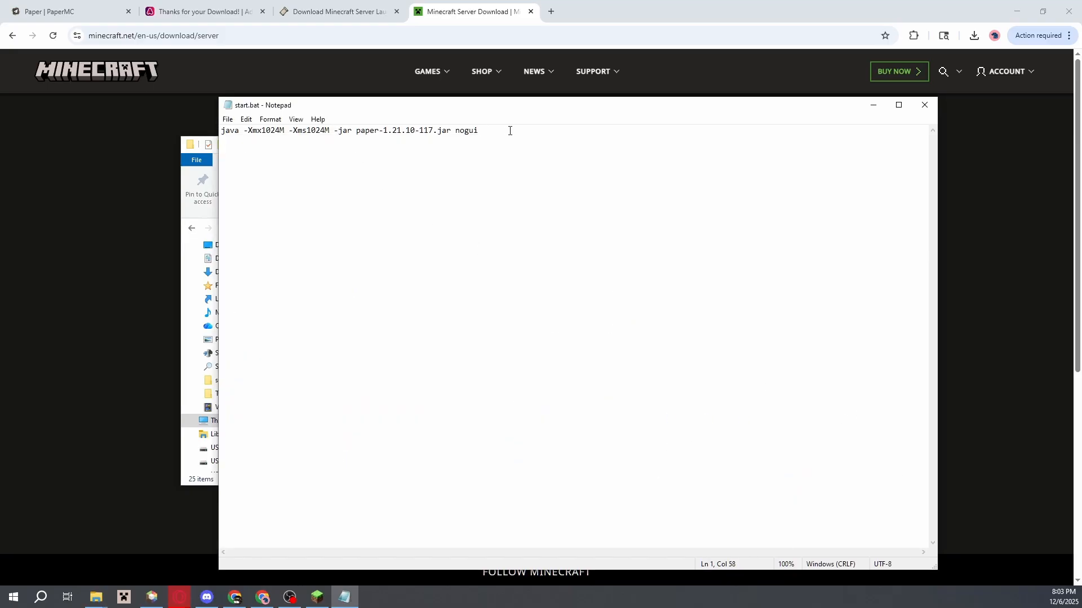
pyautogui.moveTo(509, 131); pyautogui.dragTo(221, 130)
pyautogui.click(543, 137)
pyautogui.moveTo(544, 137); pyautogui.dragTo(456, 131)
pyautogui.press('BackSpace')
pyautogui.click(227, 119)
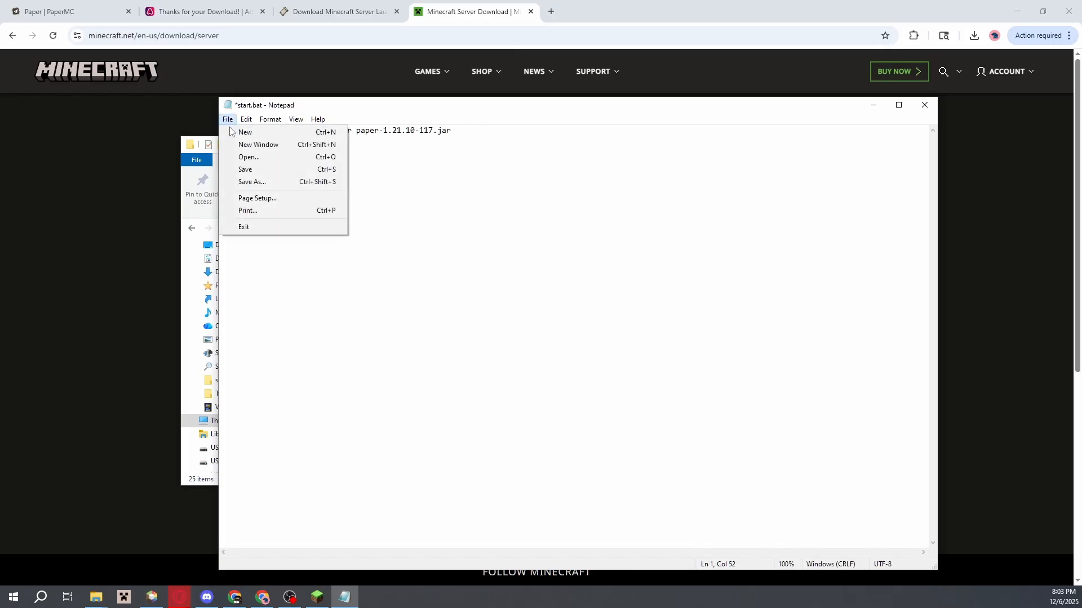
pyautogui.click(251, 170)
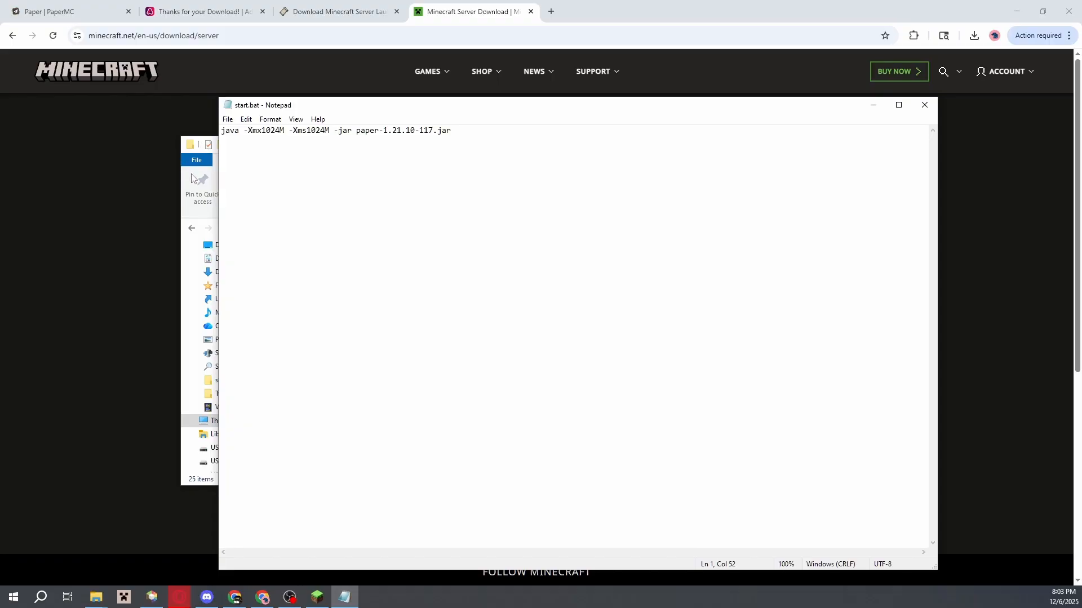
# - Launch the server directly from paper-1.21.10-117.jar, and close both its server window and the start.bat editor
pyautogui.click(192, 178)
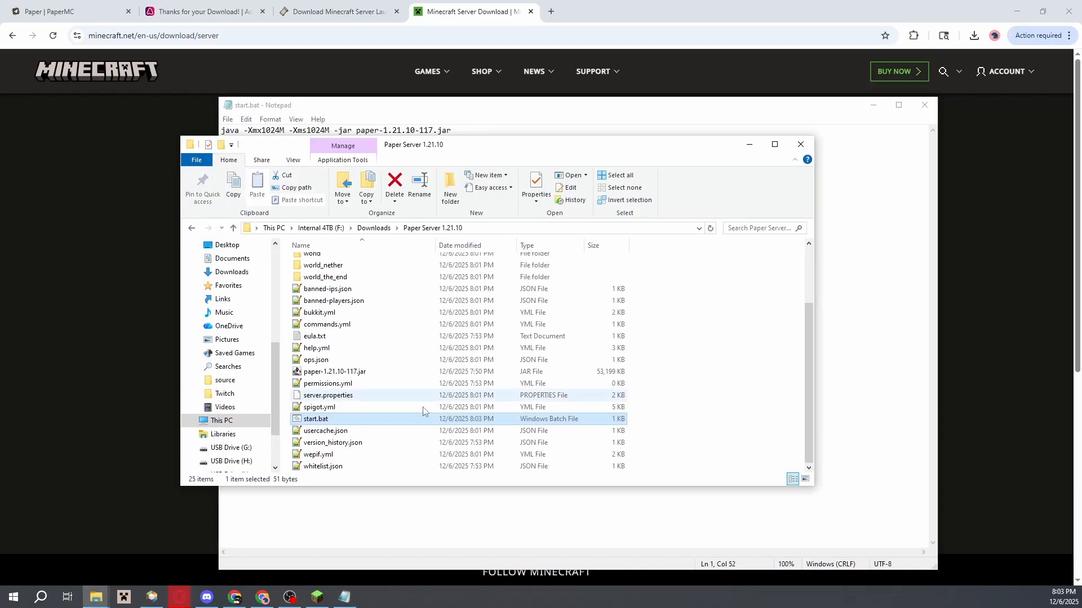
pyautogui.doubleClick(352, 373)
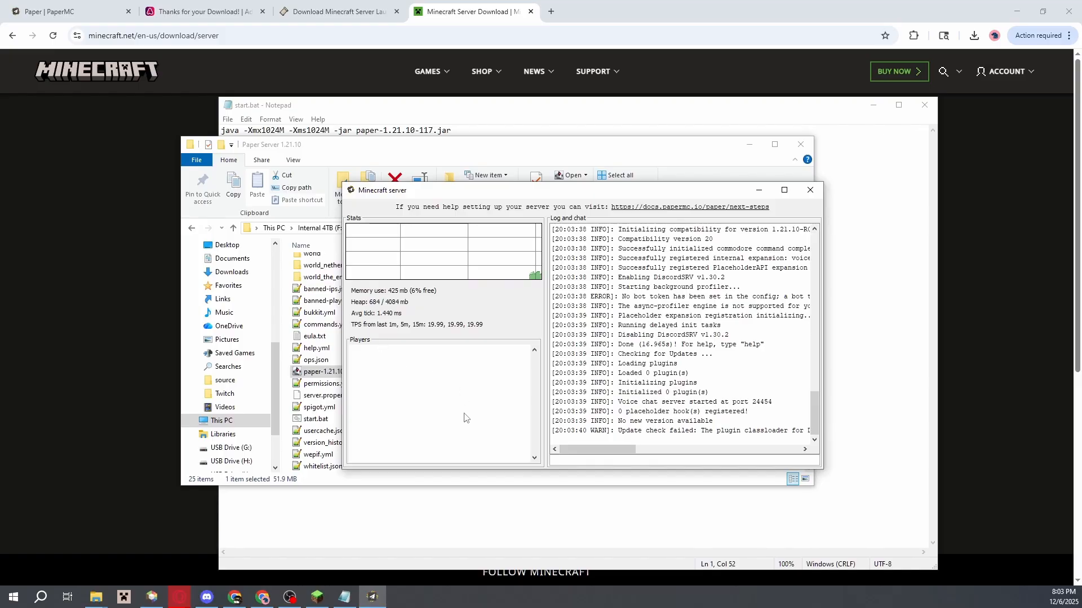
pyautogui.click(809, 190)
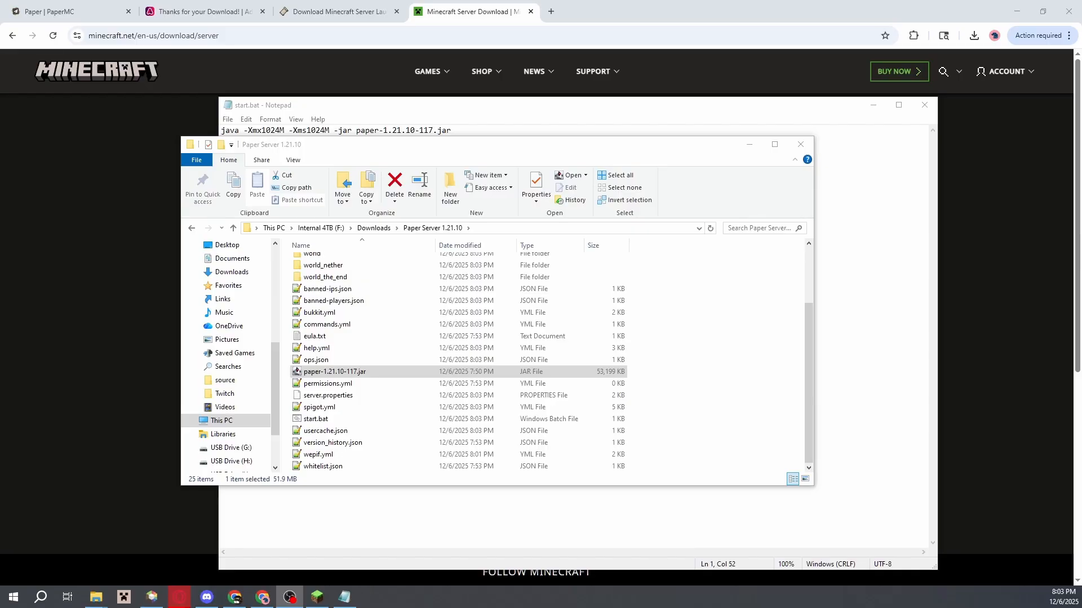
pyautogui.click(789, 525)
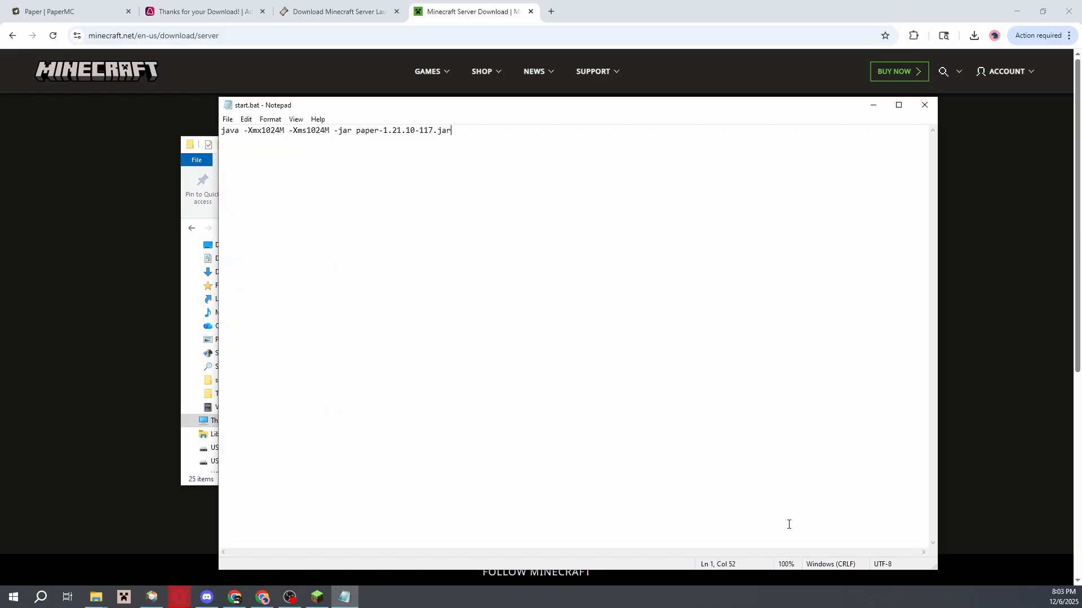
pyautogui.click(925, 105)
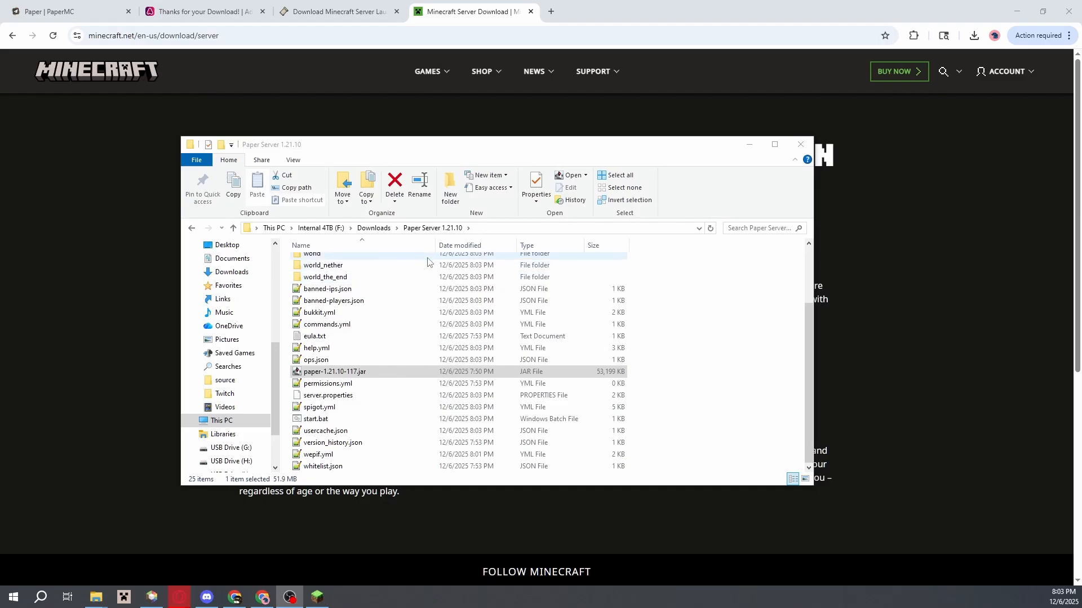
pyautogui.scroll(3, 513, 401)
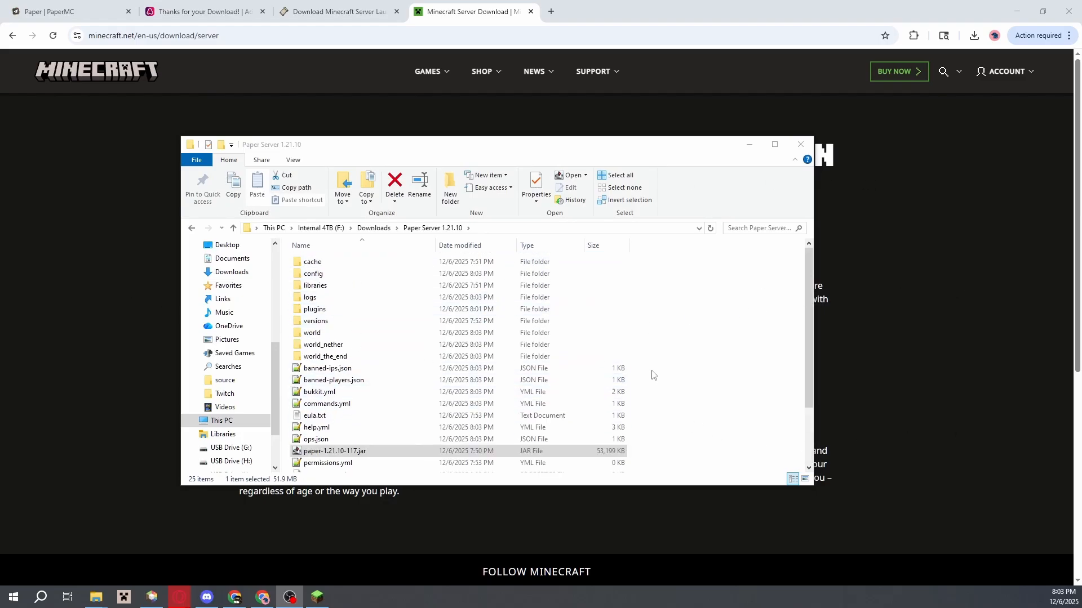
pyautogui.scroll(-3, 665, 354)
pyautogui.scroll(3, 686, 346)
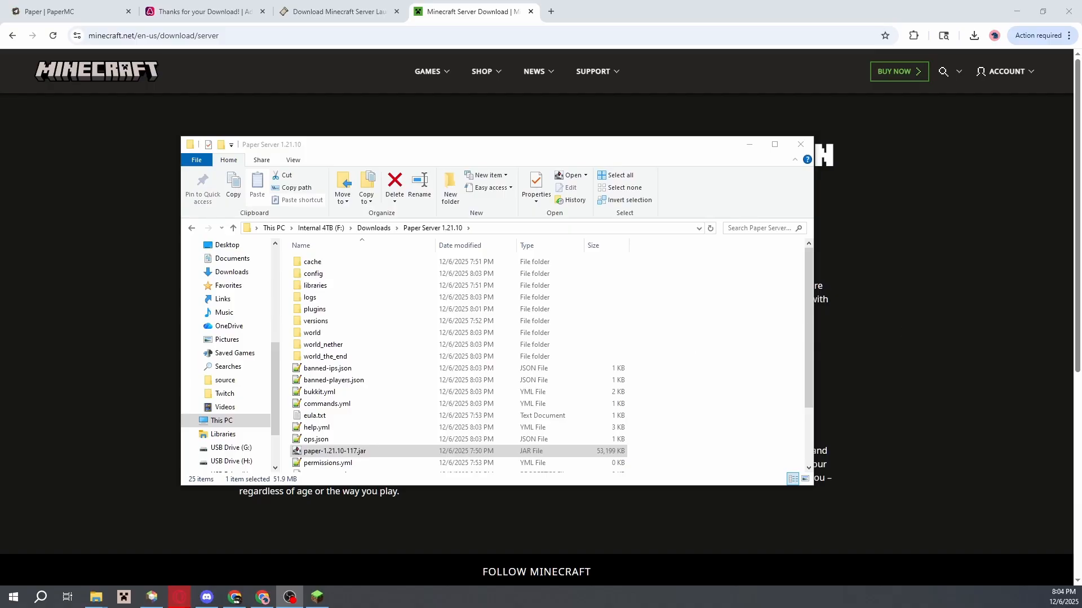